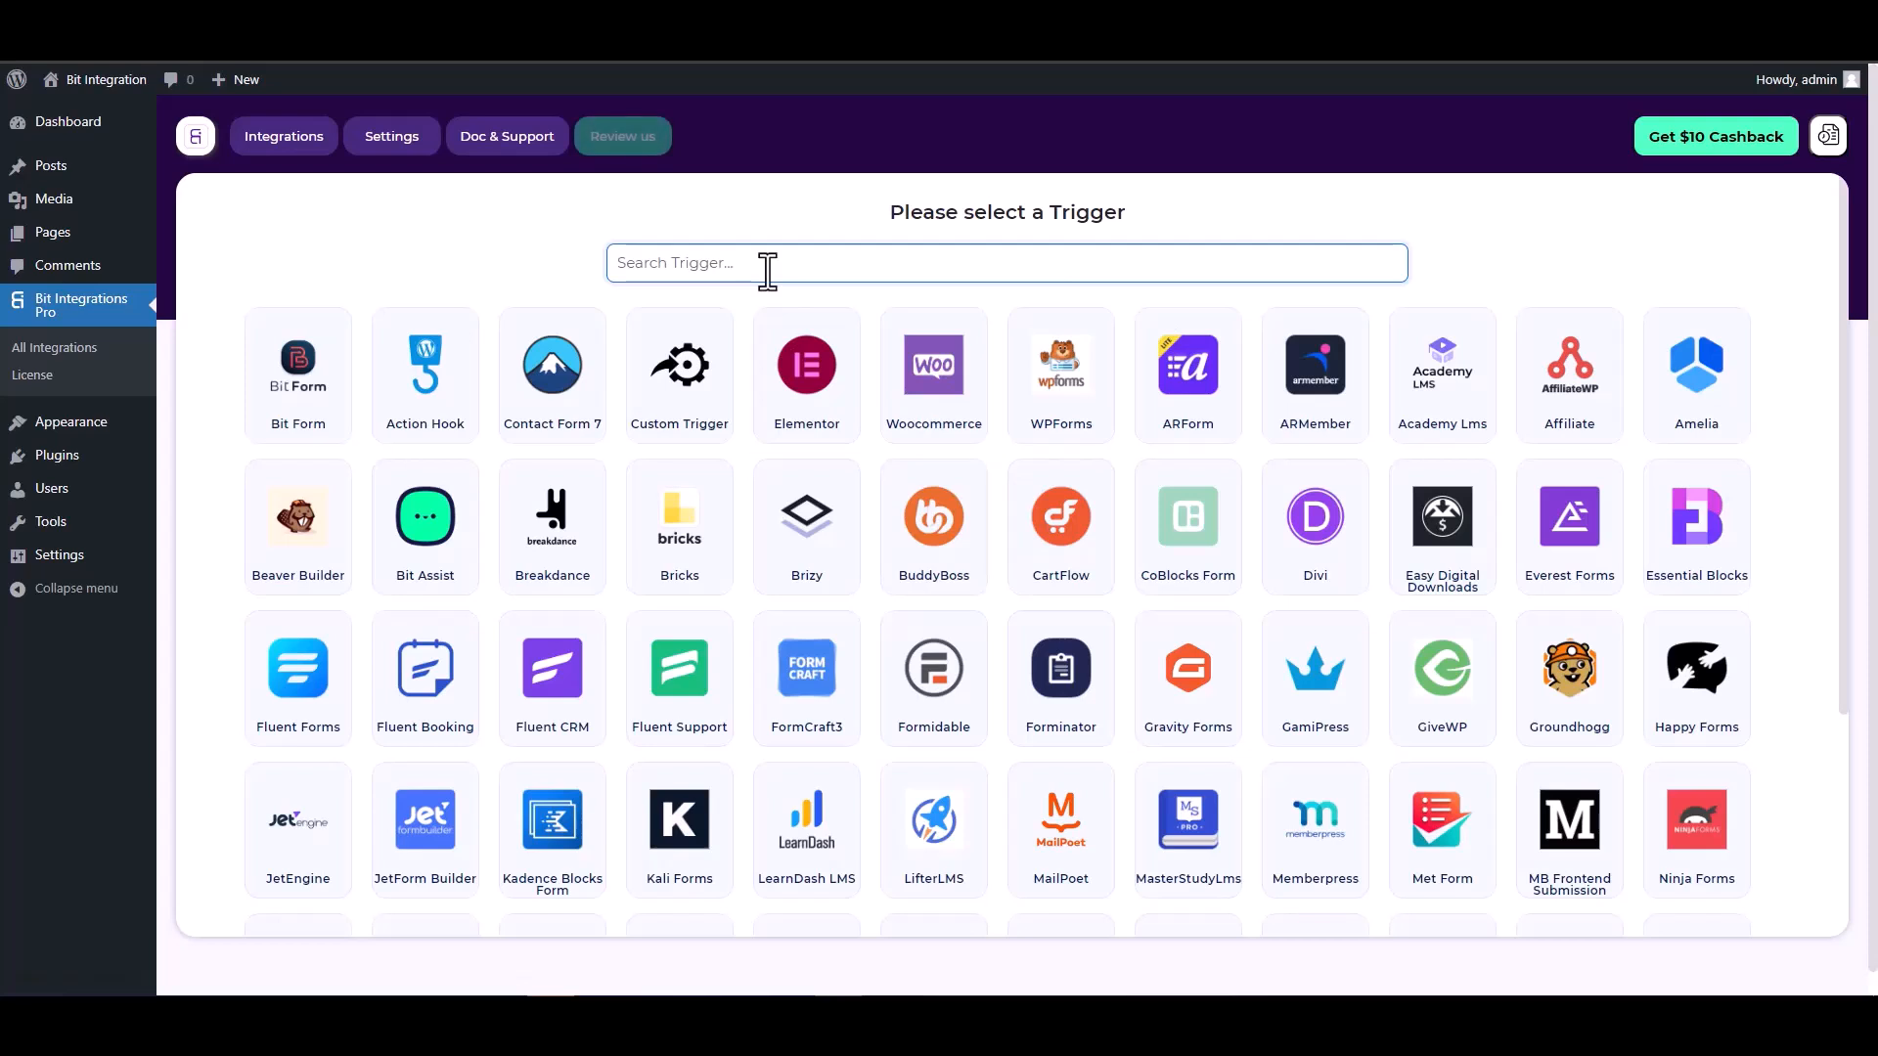
# - Pick CoBlocks Form as the integration trigger and start fetching its submission data
pyautogui.write('co')
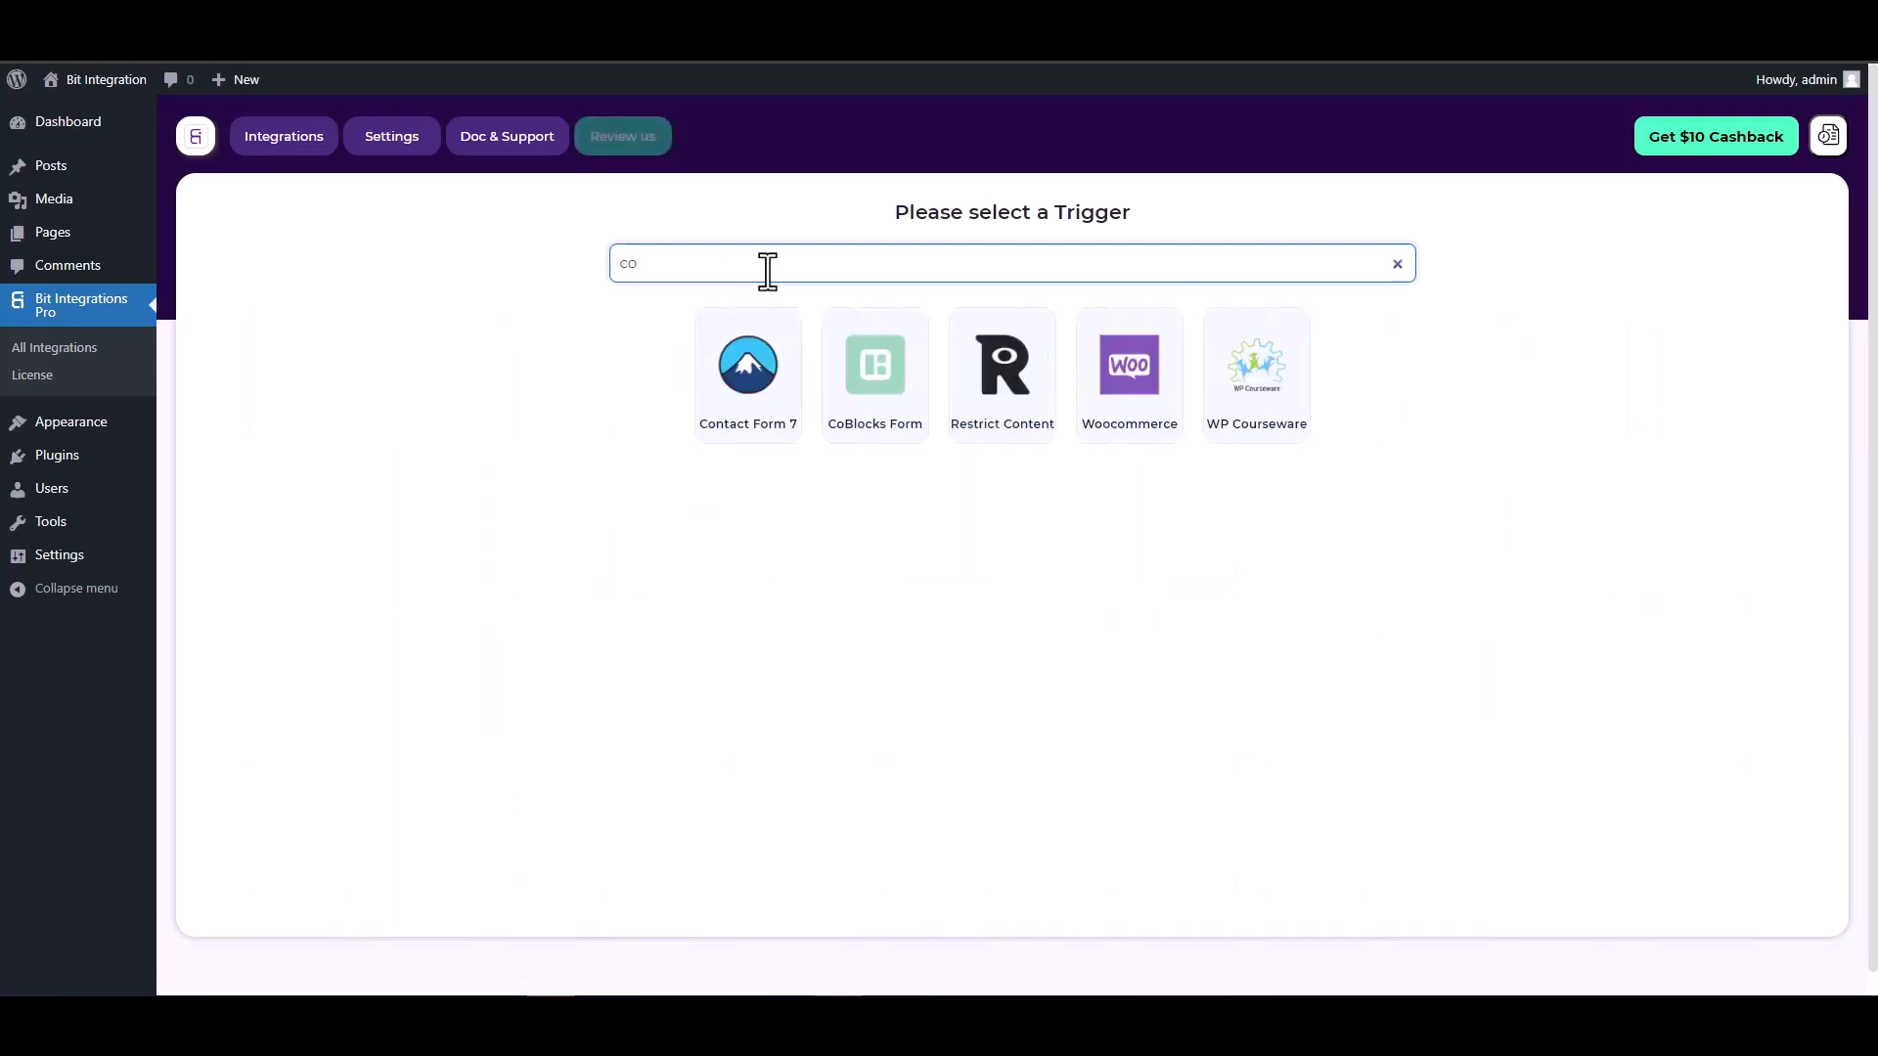
pyautogui.click(874, 376)
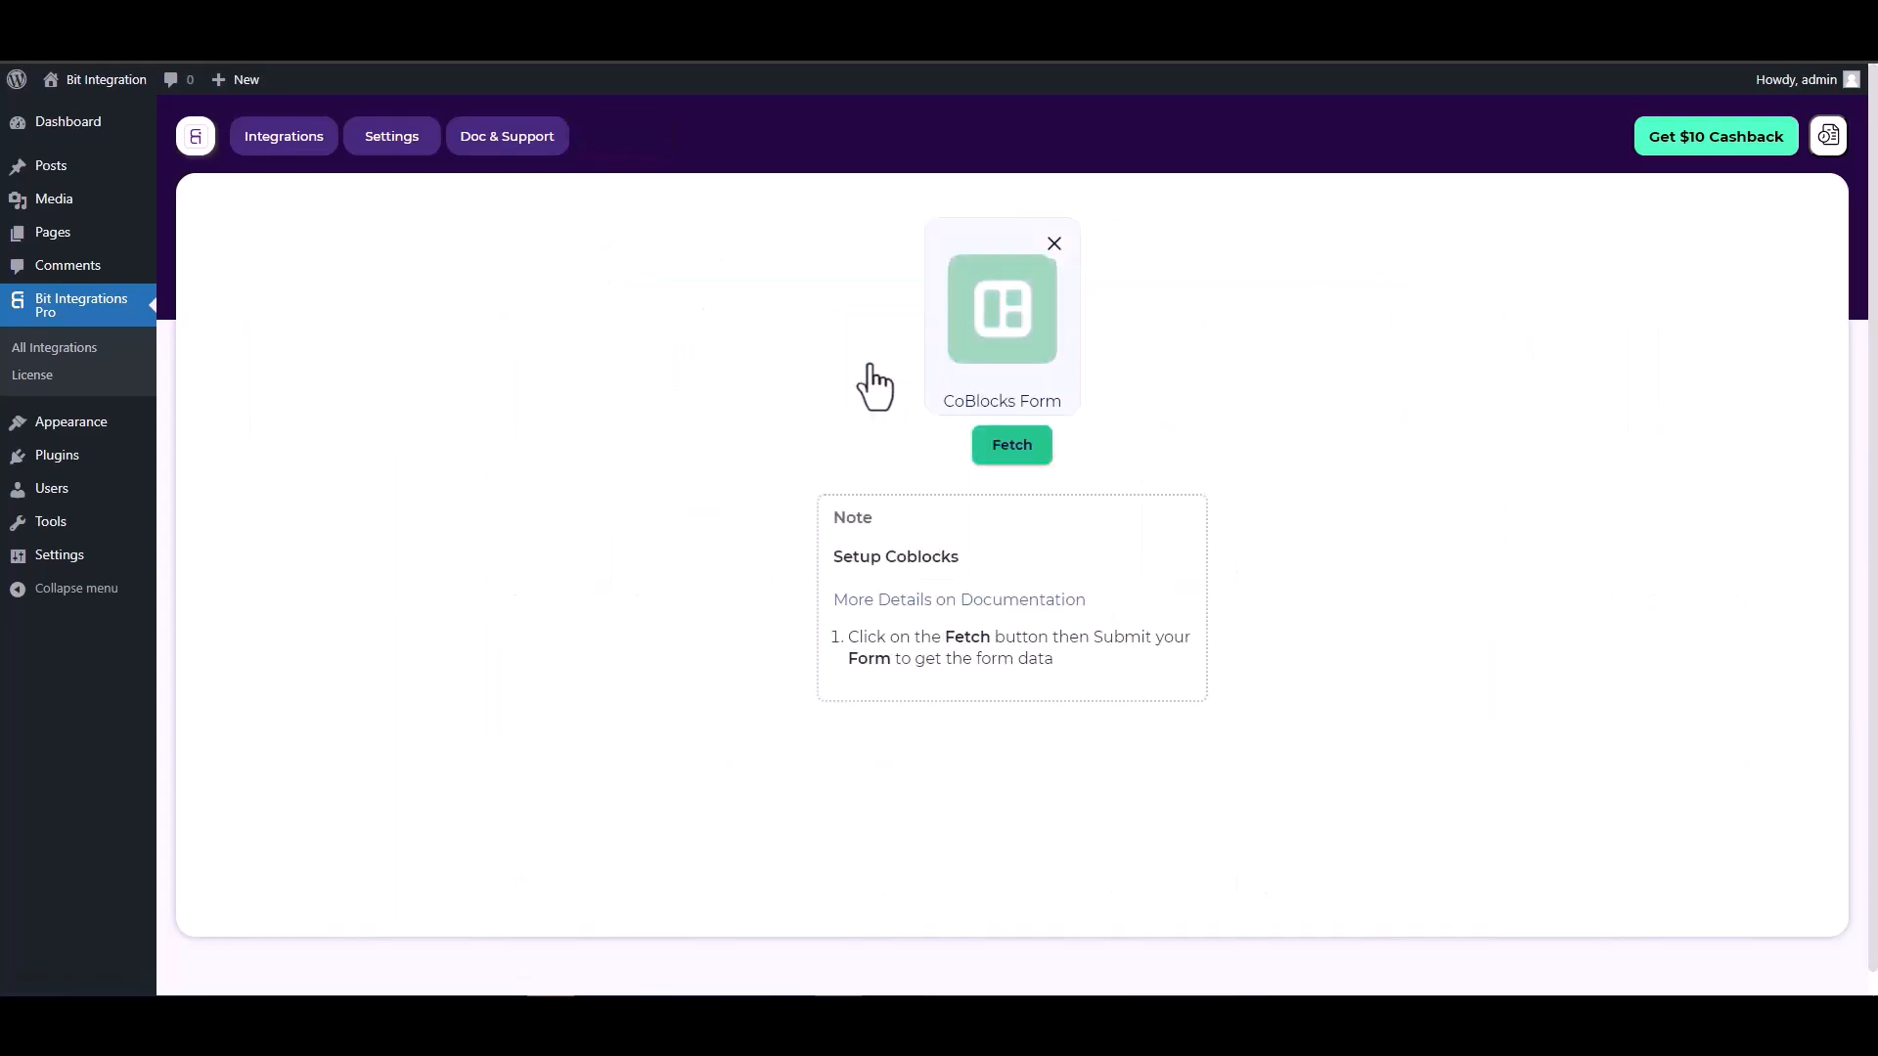
pyautogui.click(1007, 452)
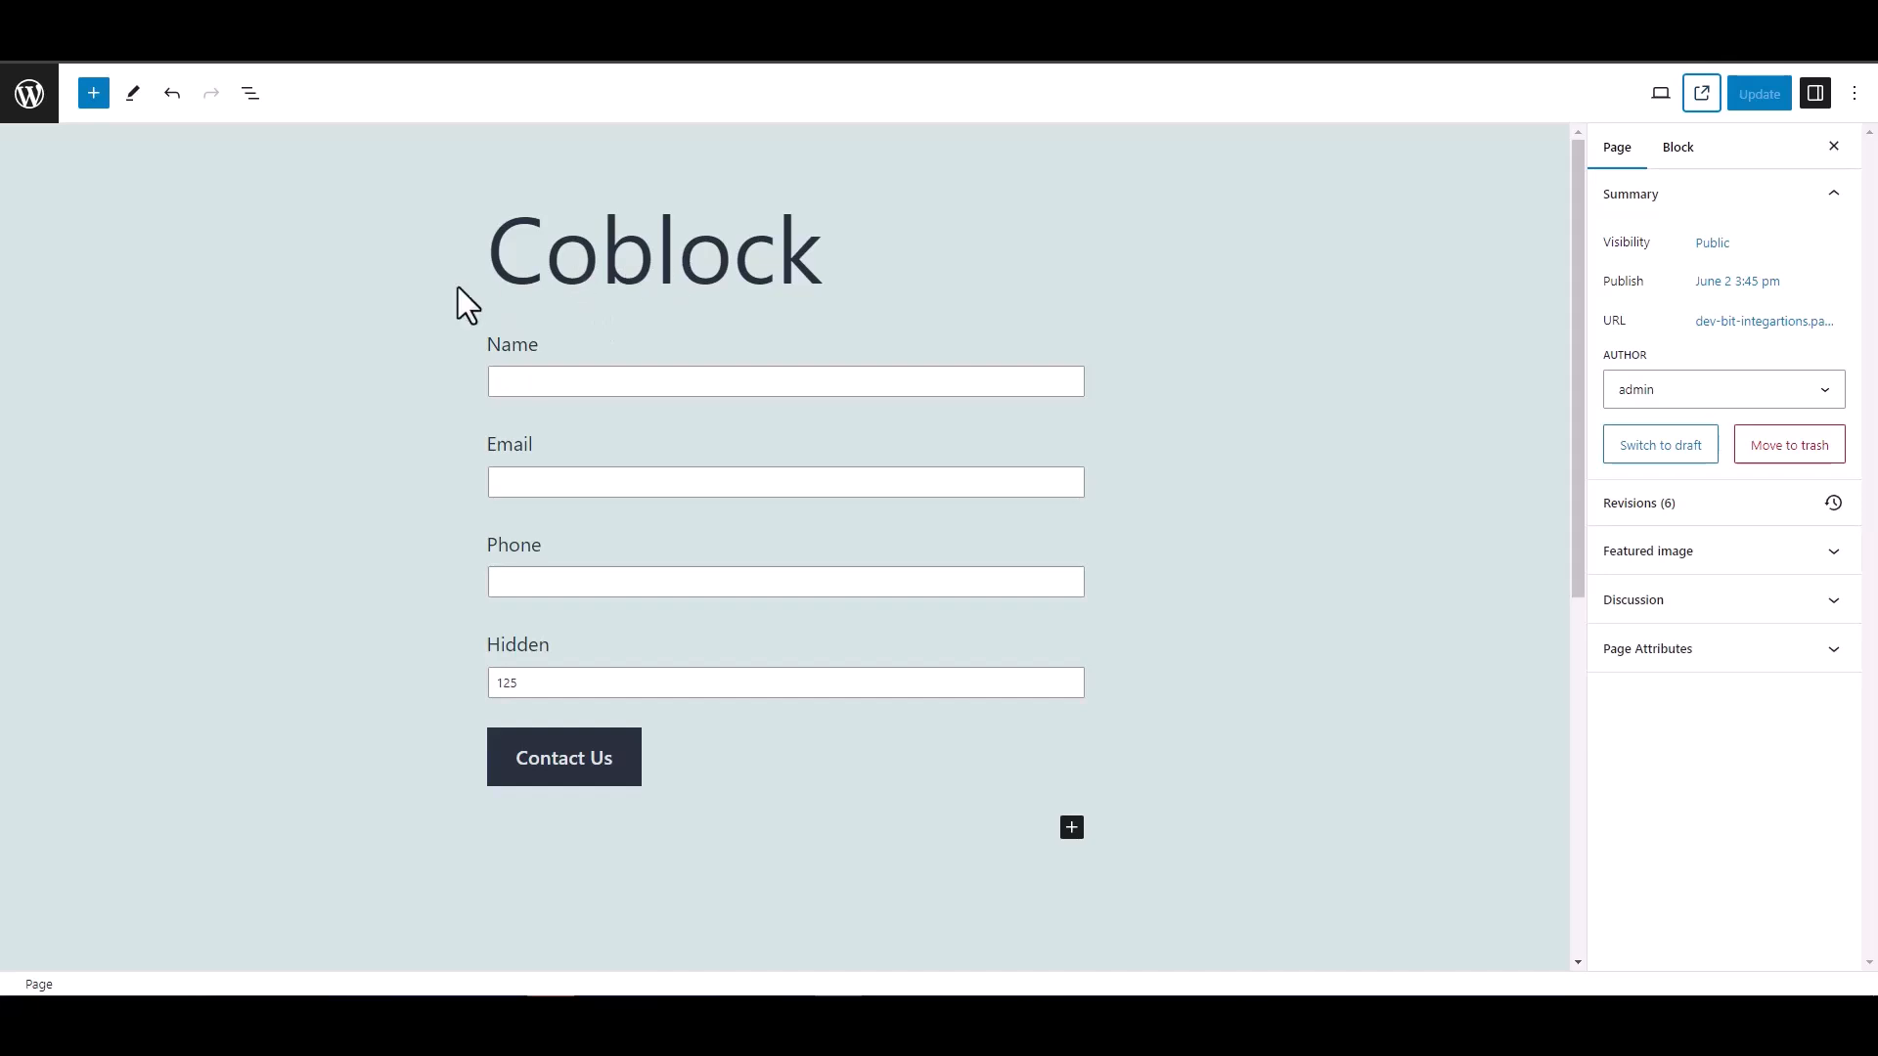
# - Inspect the Coblock form's Hidden field (value 125), then go to the published page
pyautogui.moveTo(552, 647); pyautogui.dragTo(467, 648)
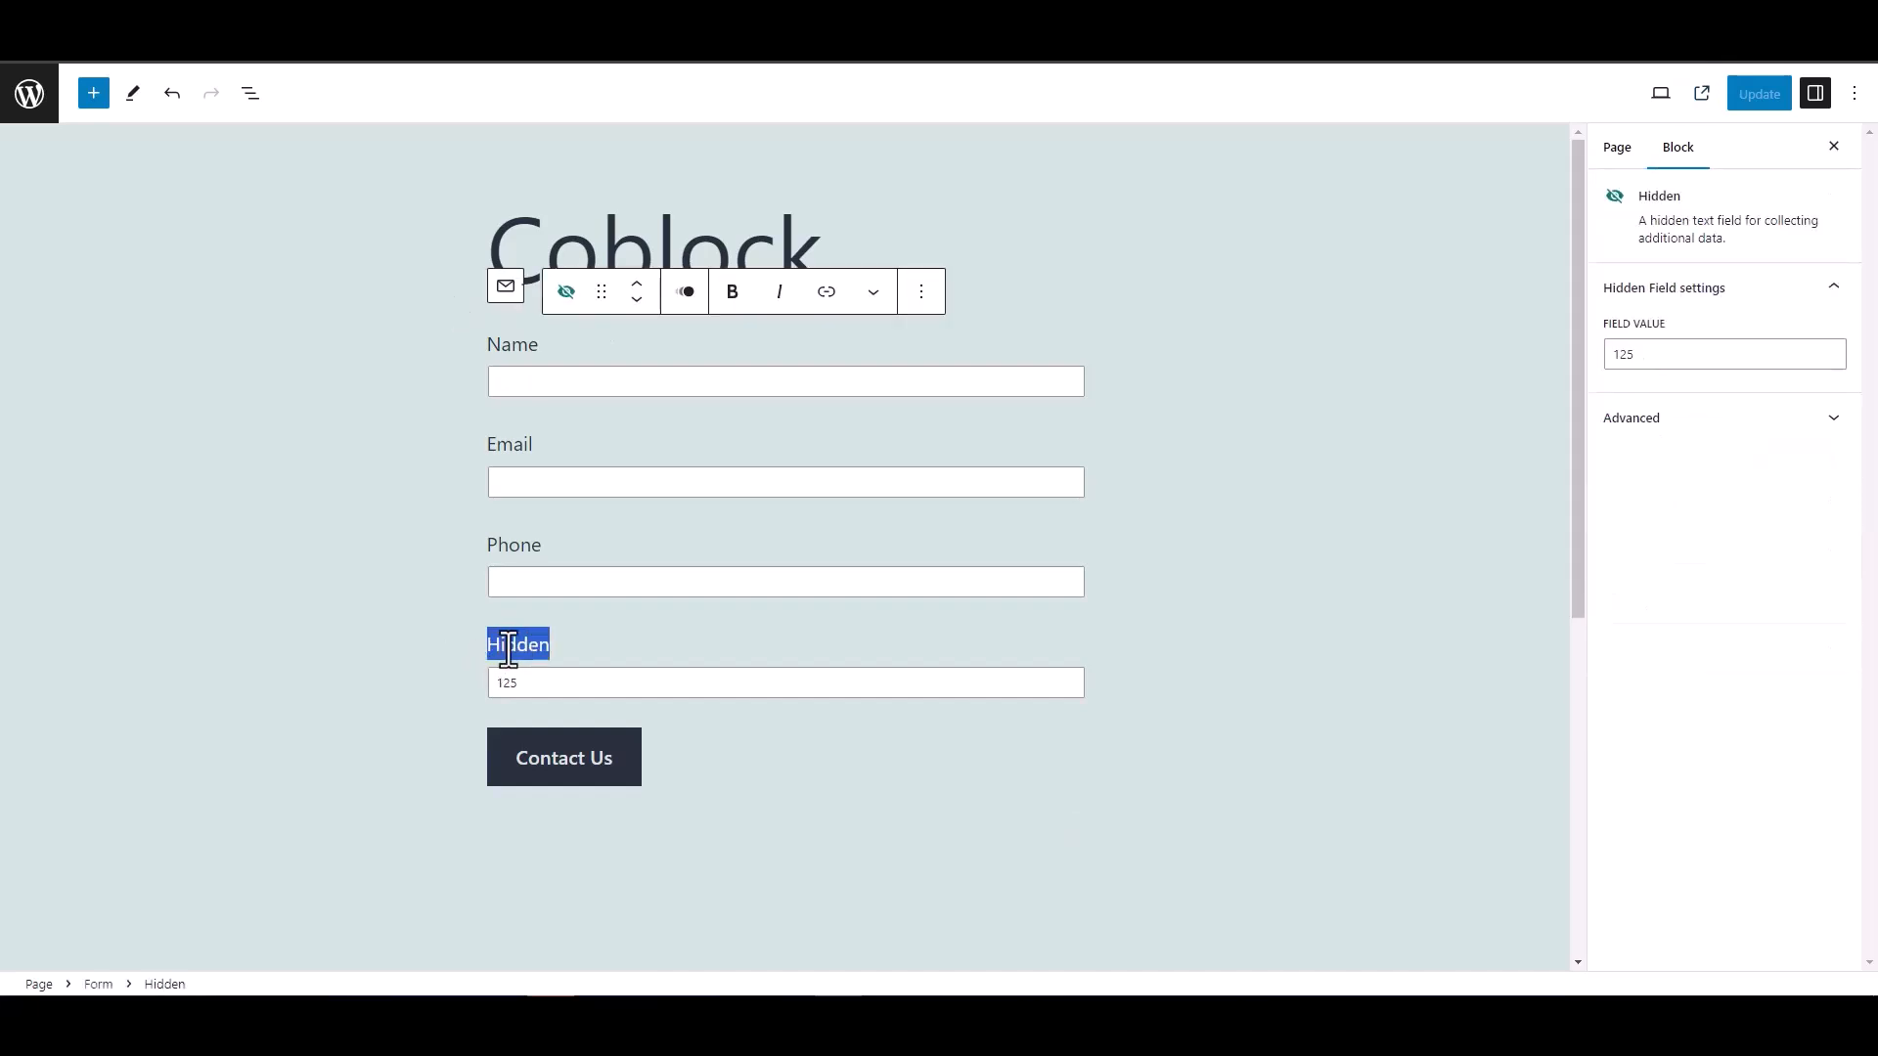
pyautogui.click(409, 632)
pyautogui.click(398, 587)
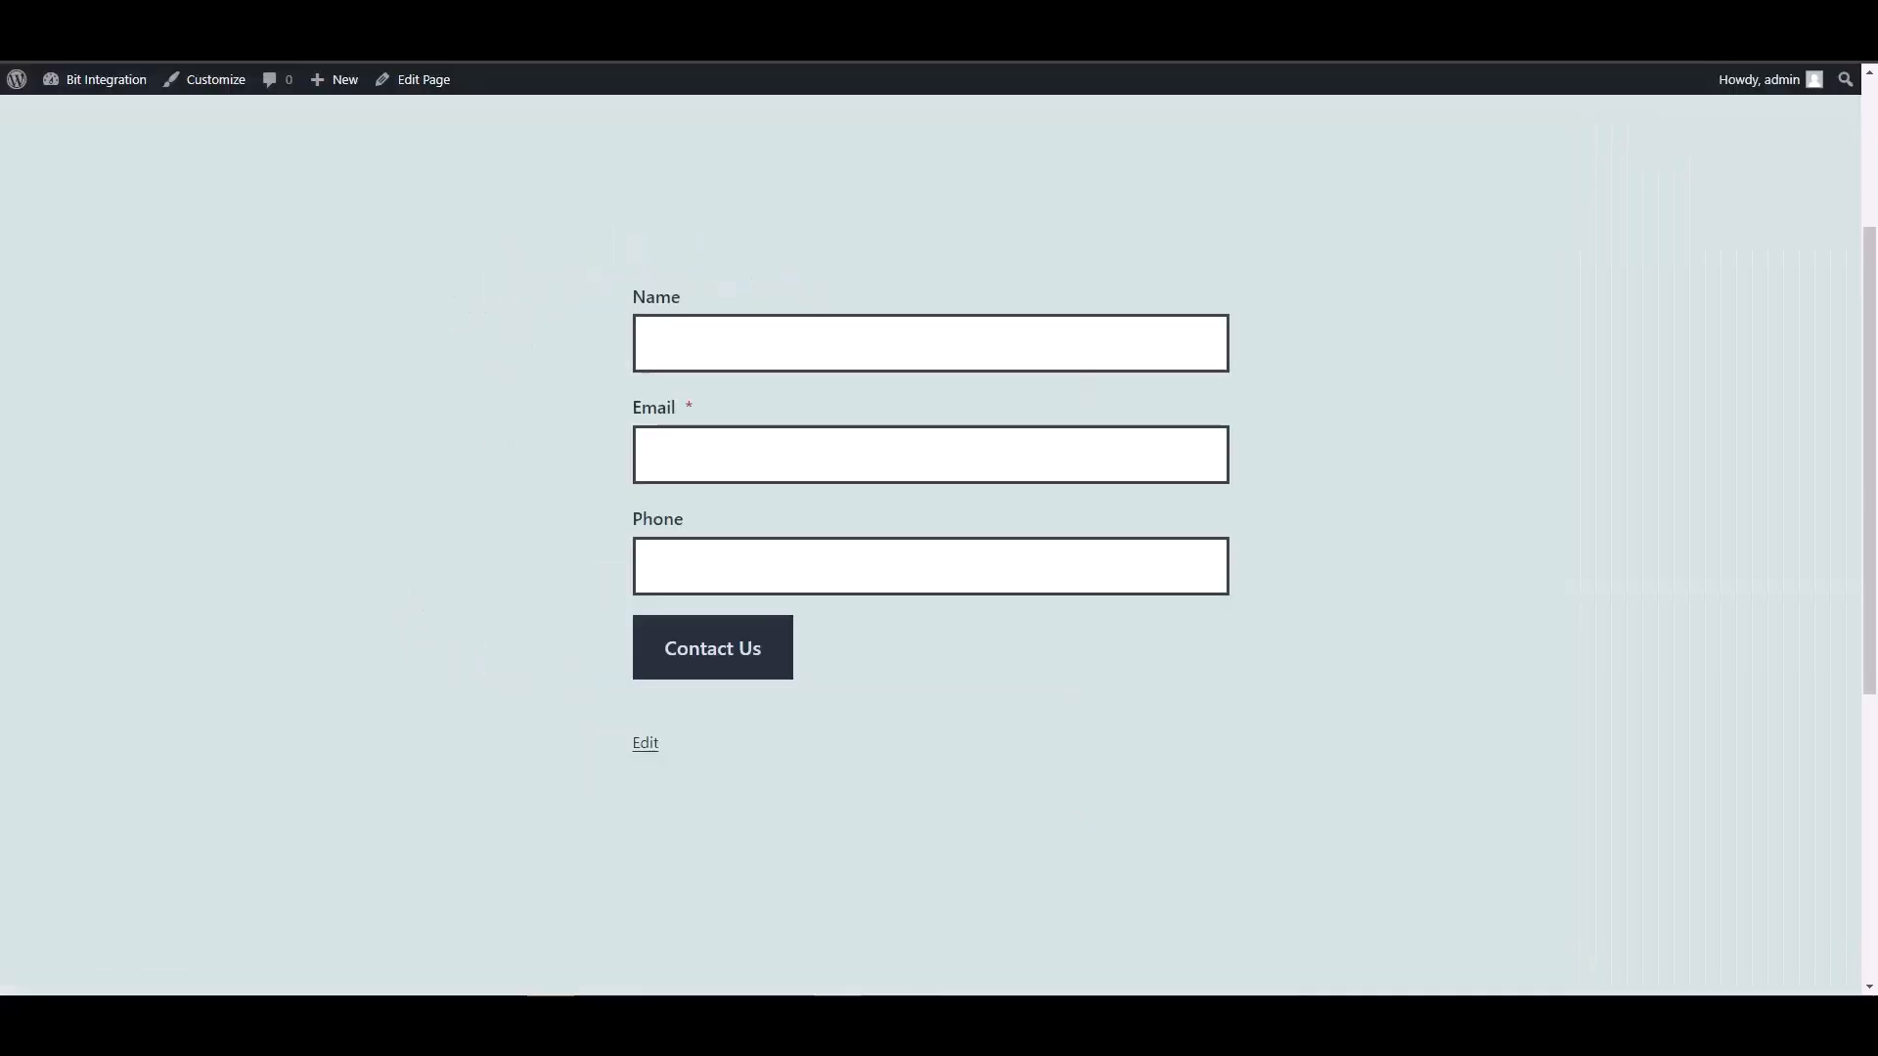
# - Submit the contact form with name 'test' plus a test e-mail and phone number
pyautogui.click(708, 349)
pyautogui.write('test')
pyautogui.press('Tab')
pyautogui.write('test@')
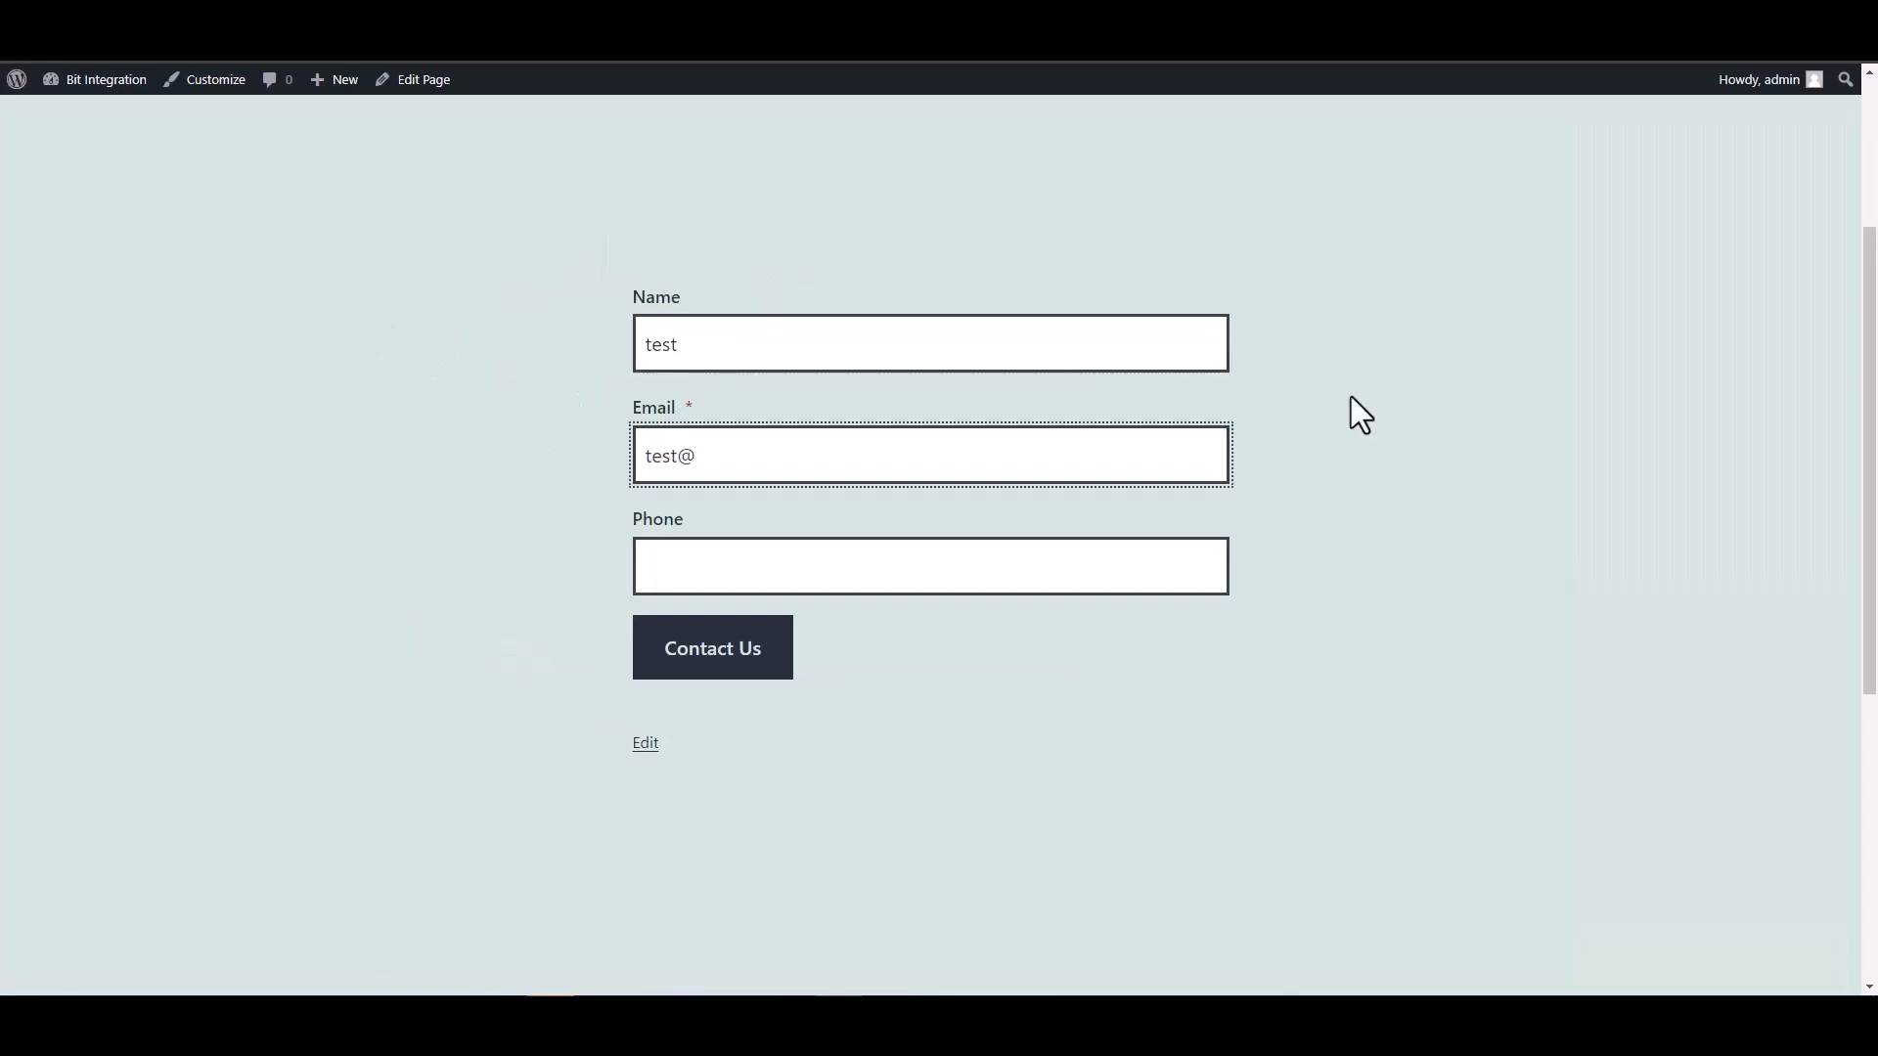
pyautogui.write('test.com')
pyautogui.click(1123, 570)
pyautogui.write('12345678')
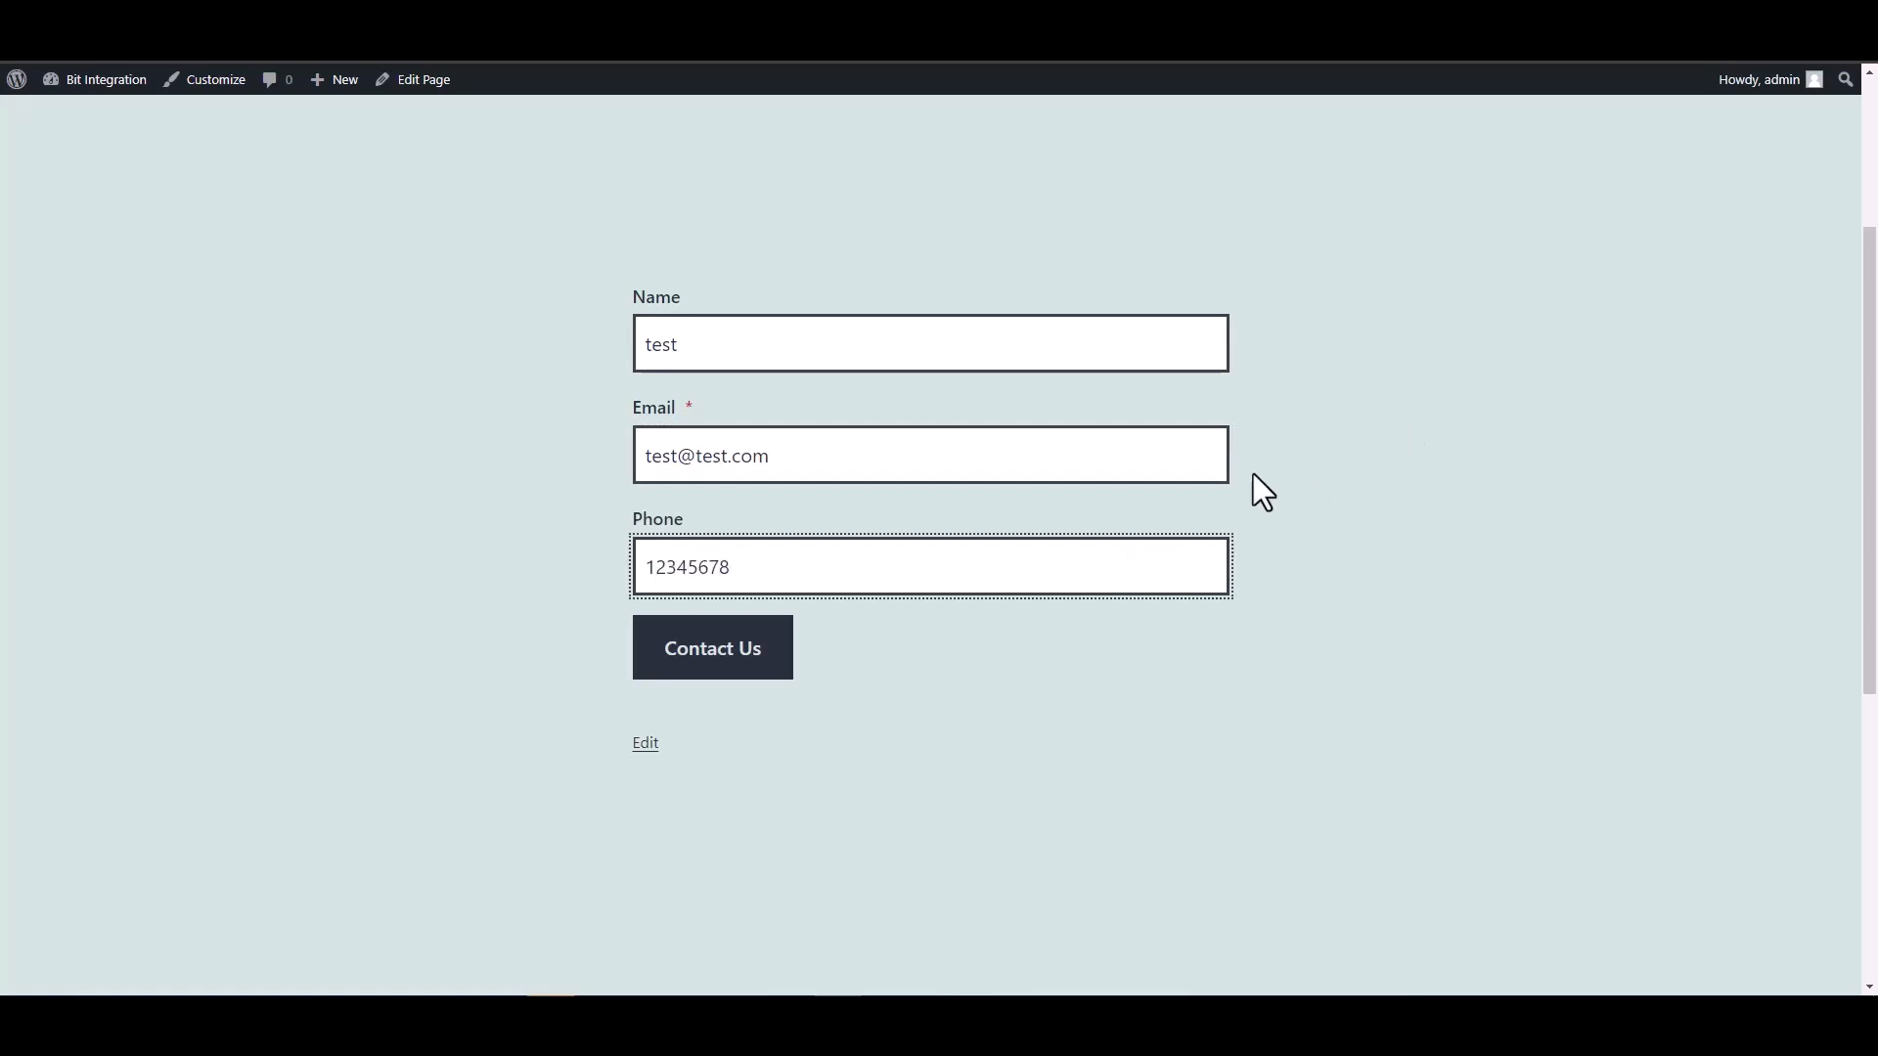
pyautogui.click(778, 665)
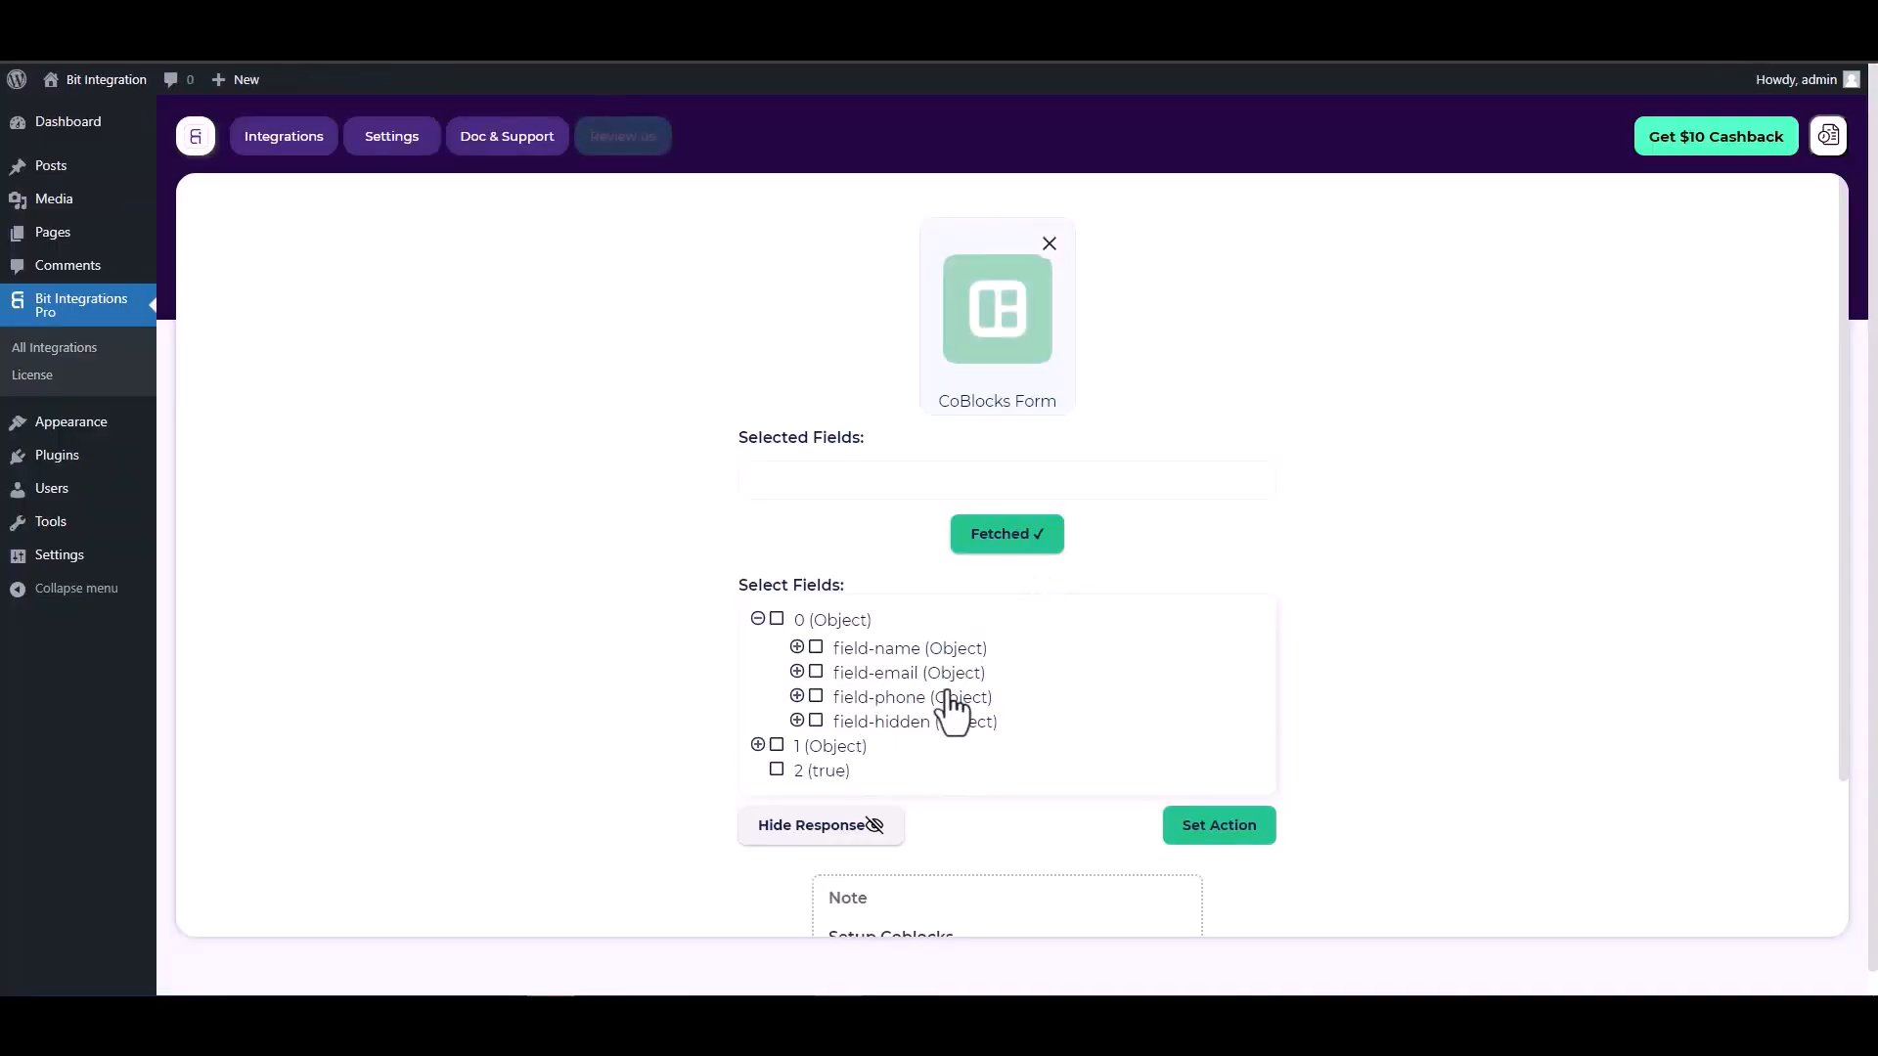
# - Select the fetched field-name, field-email, field-phone and field-hidden fields
pyautogui.click(816, 650)
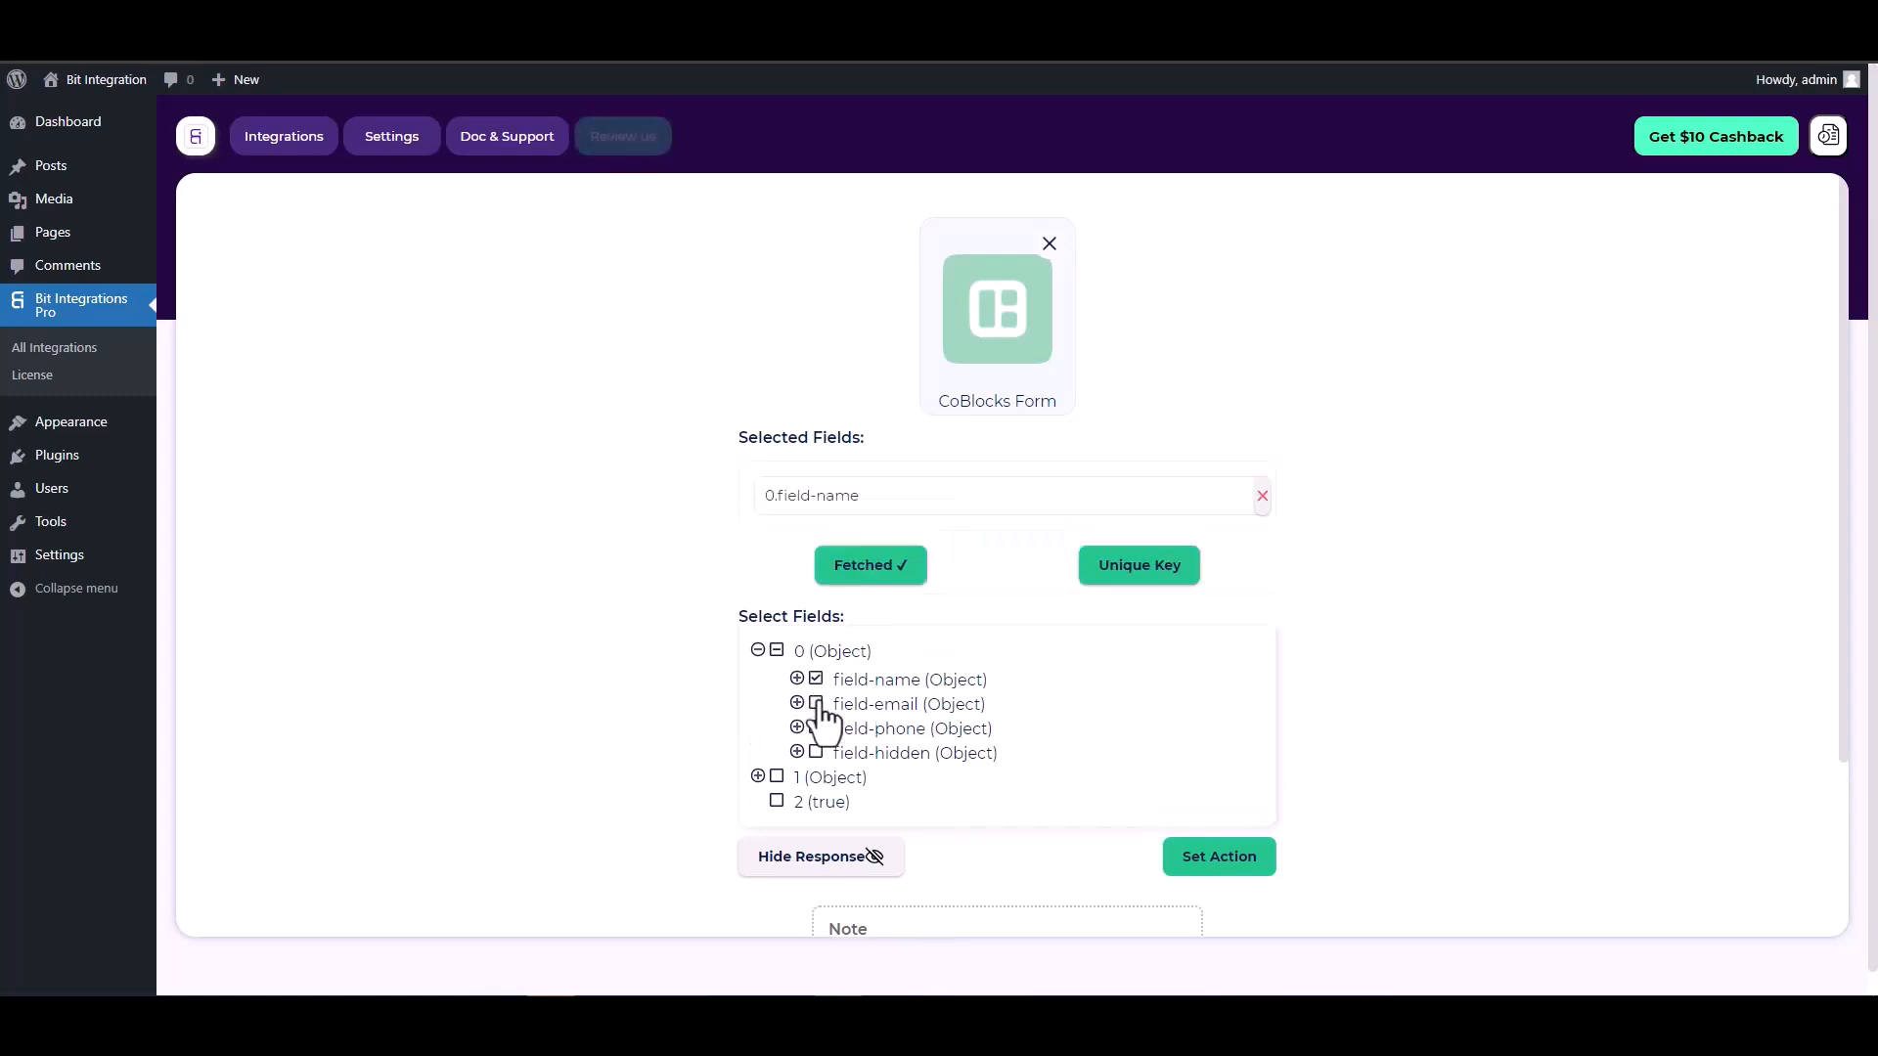
pyautogui.click(816, 713)
pyautogui.click(816, 779)
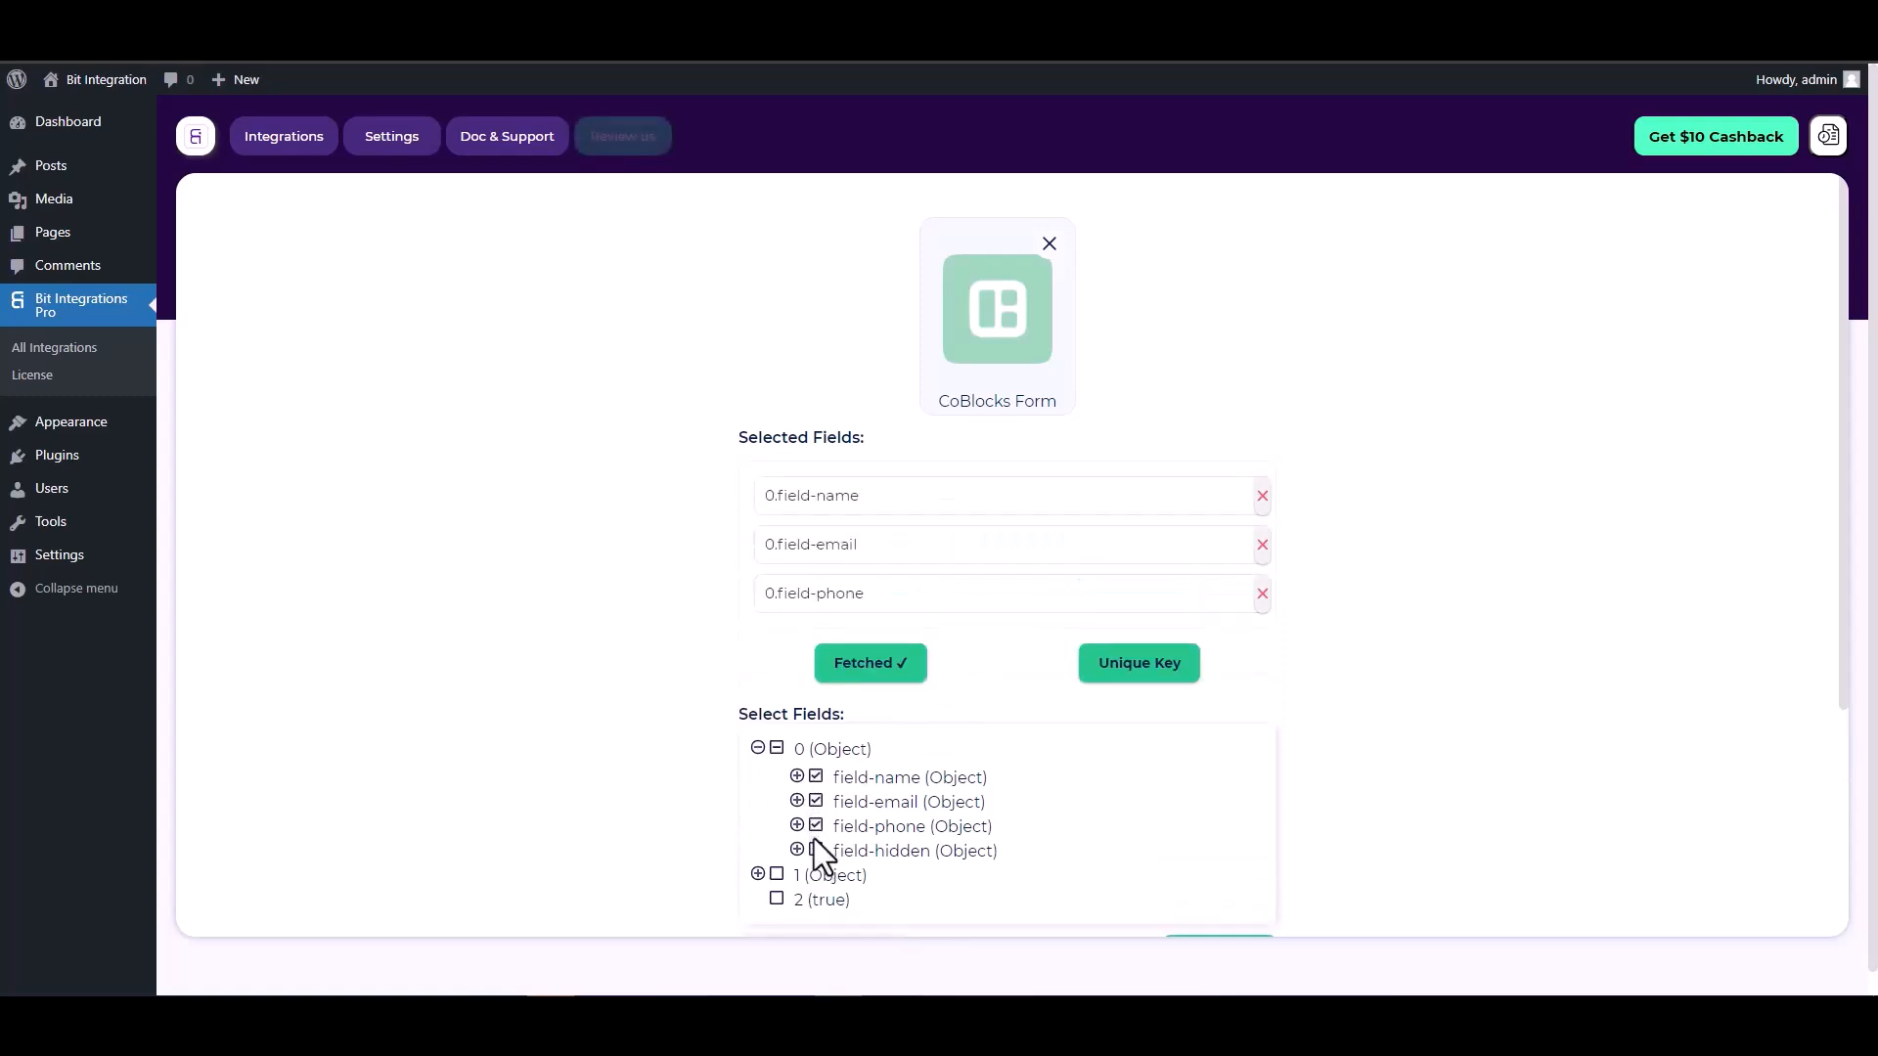
pyautogui.click(816, 850)
# - Set 0.field-hidden as the unique primary key
pyautogui.scroll(-1, 1001, 603)
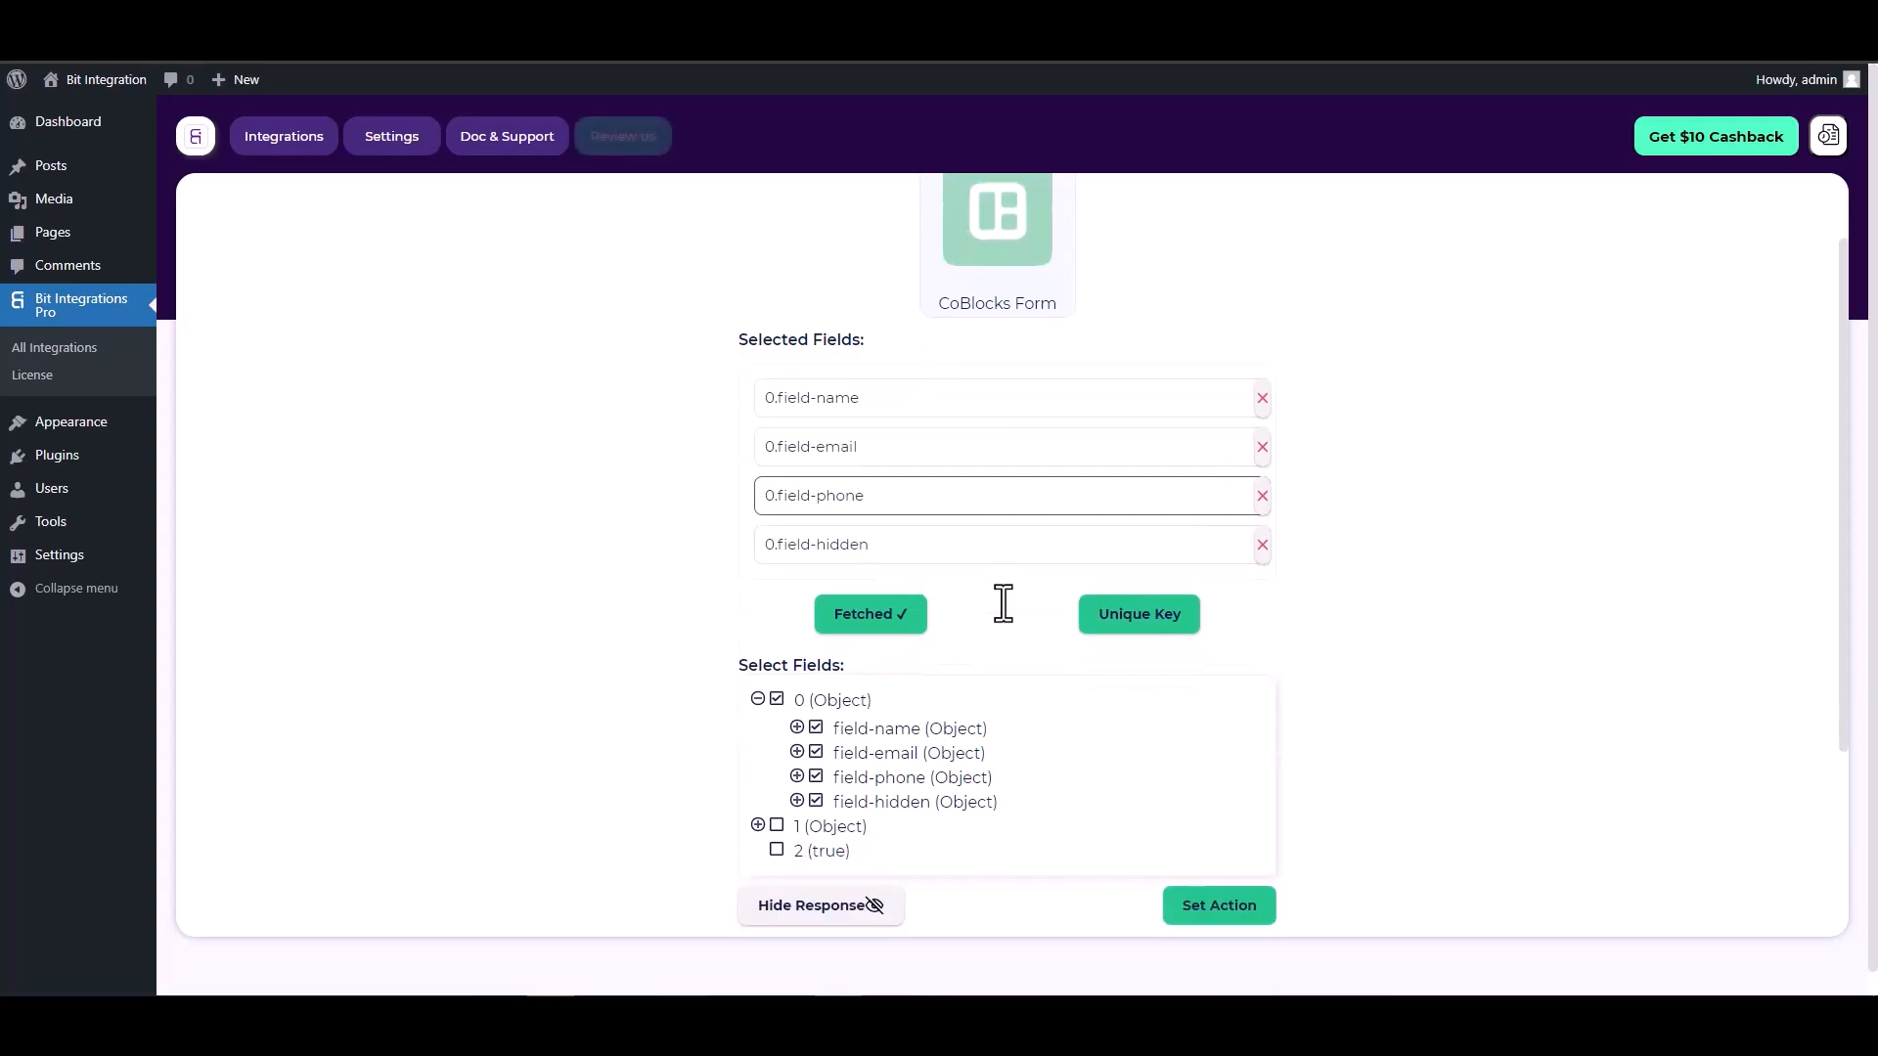
pyautogui.click(1127, 622)
pyautogui.click(1024, 543)
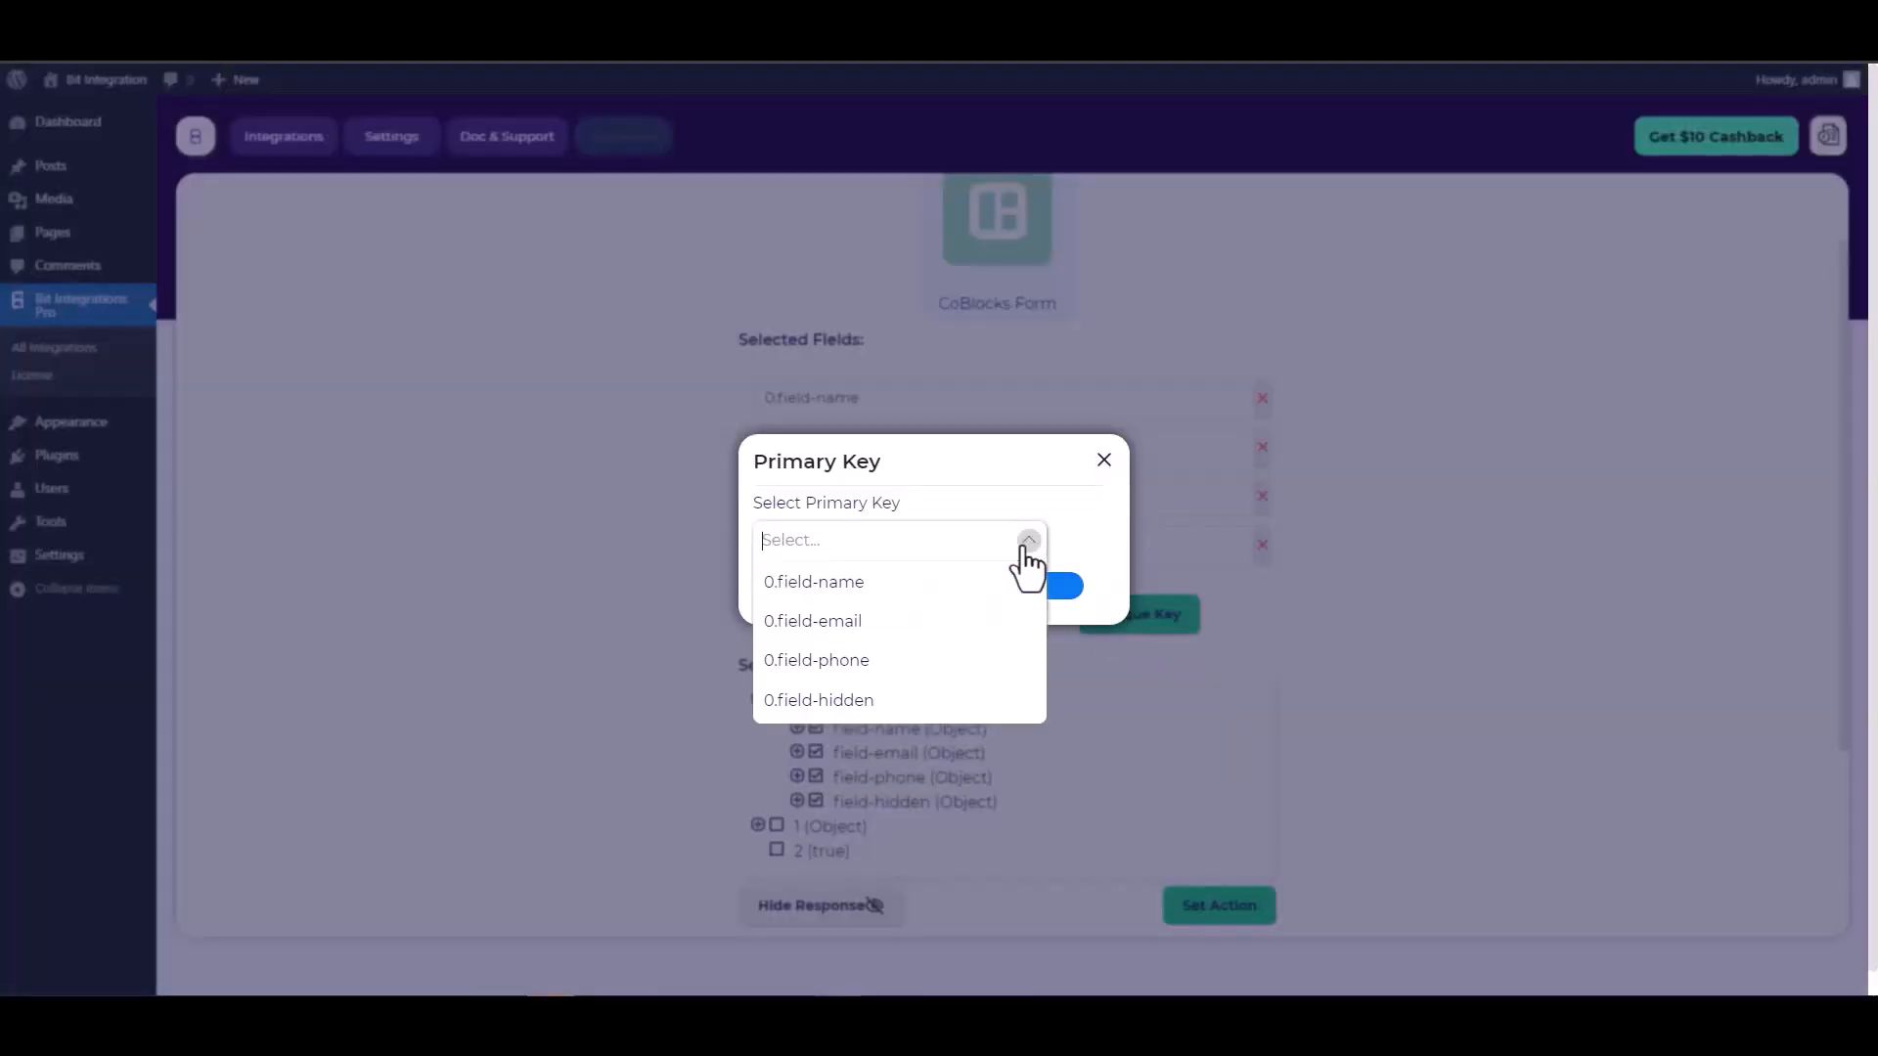
pyautogui.click(838, 700)
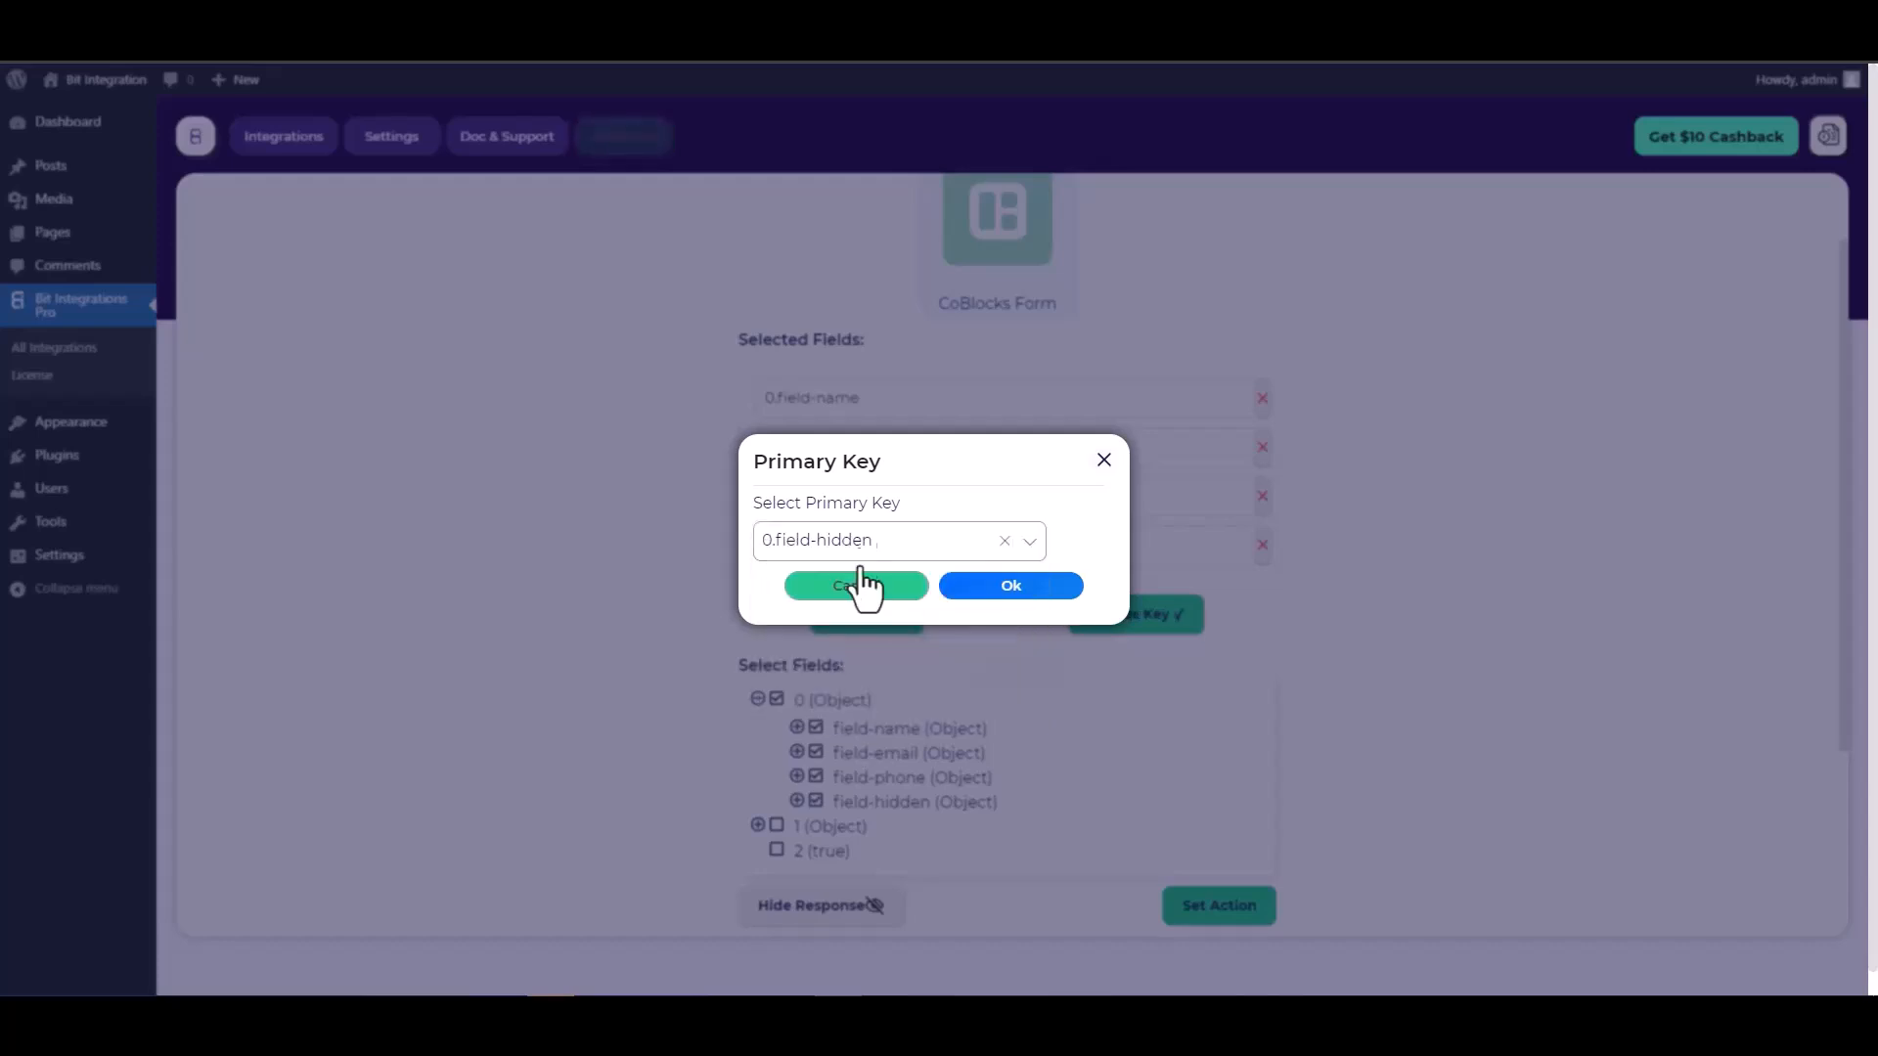
pyautogui.click(1017, 592)
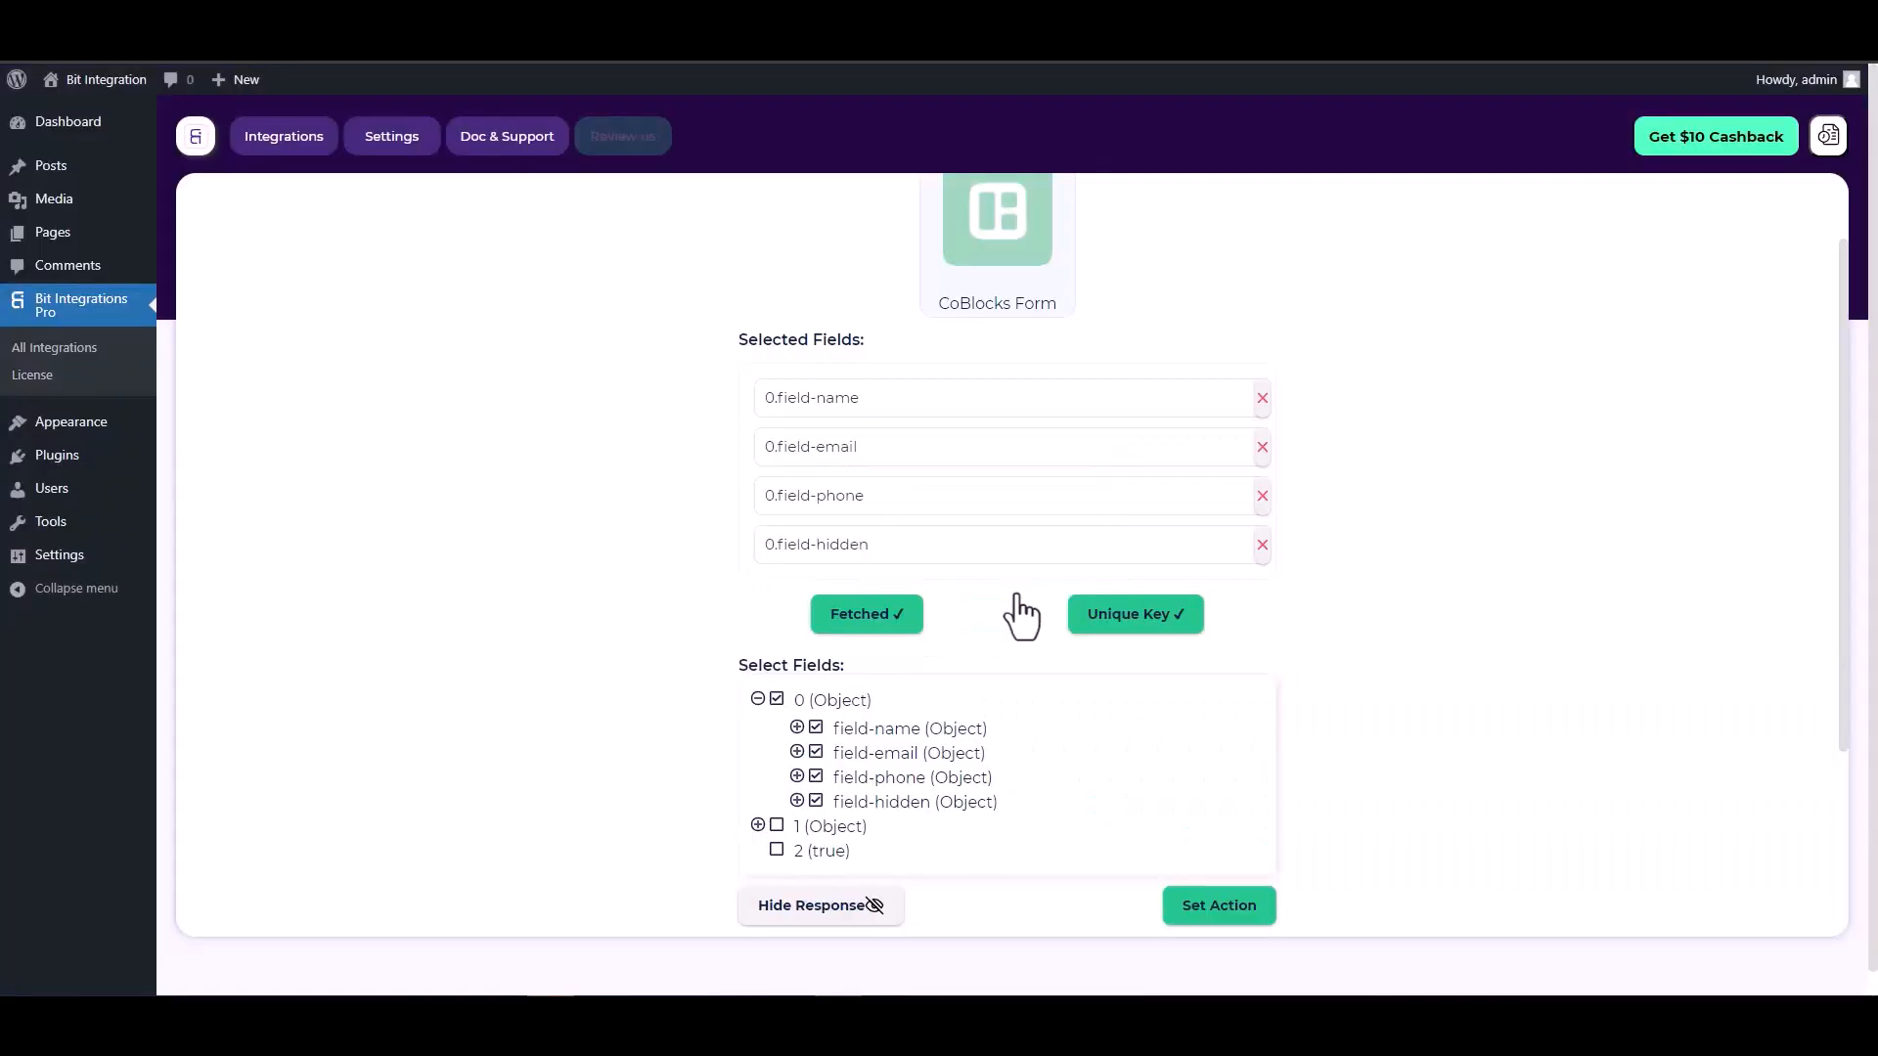
pyautogui.scroll(-2, 988, 587)
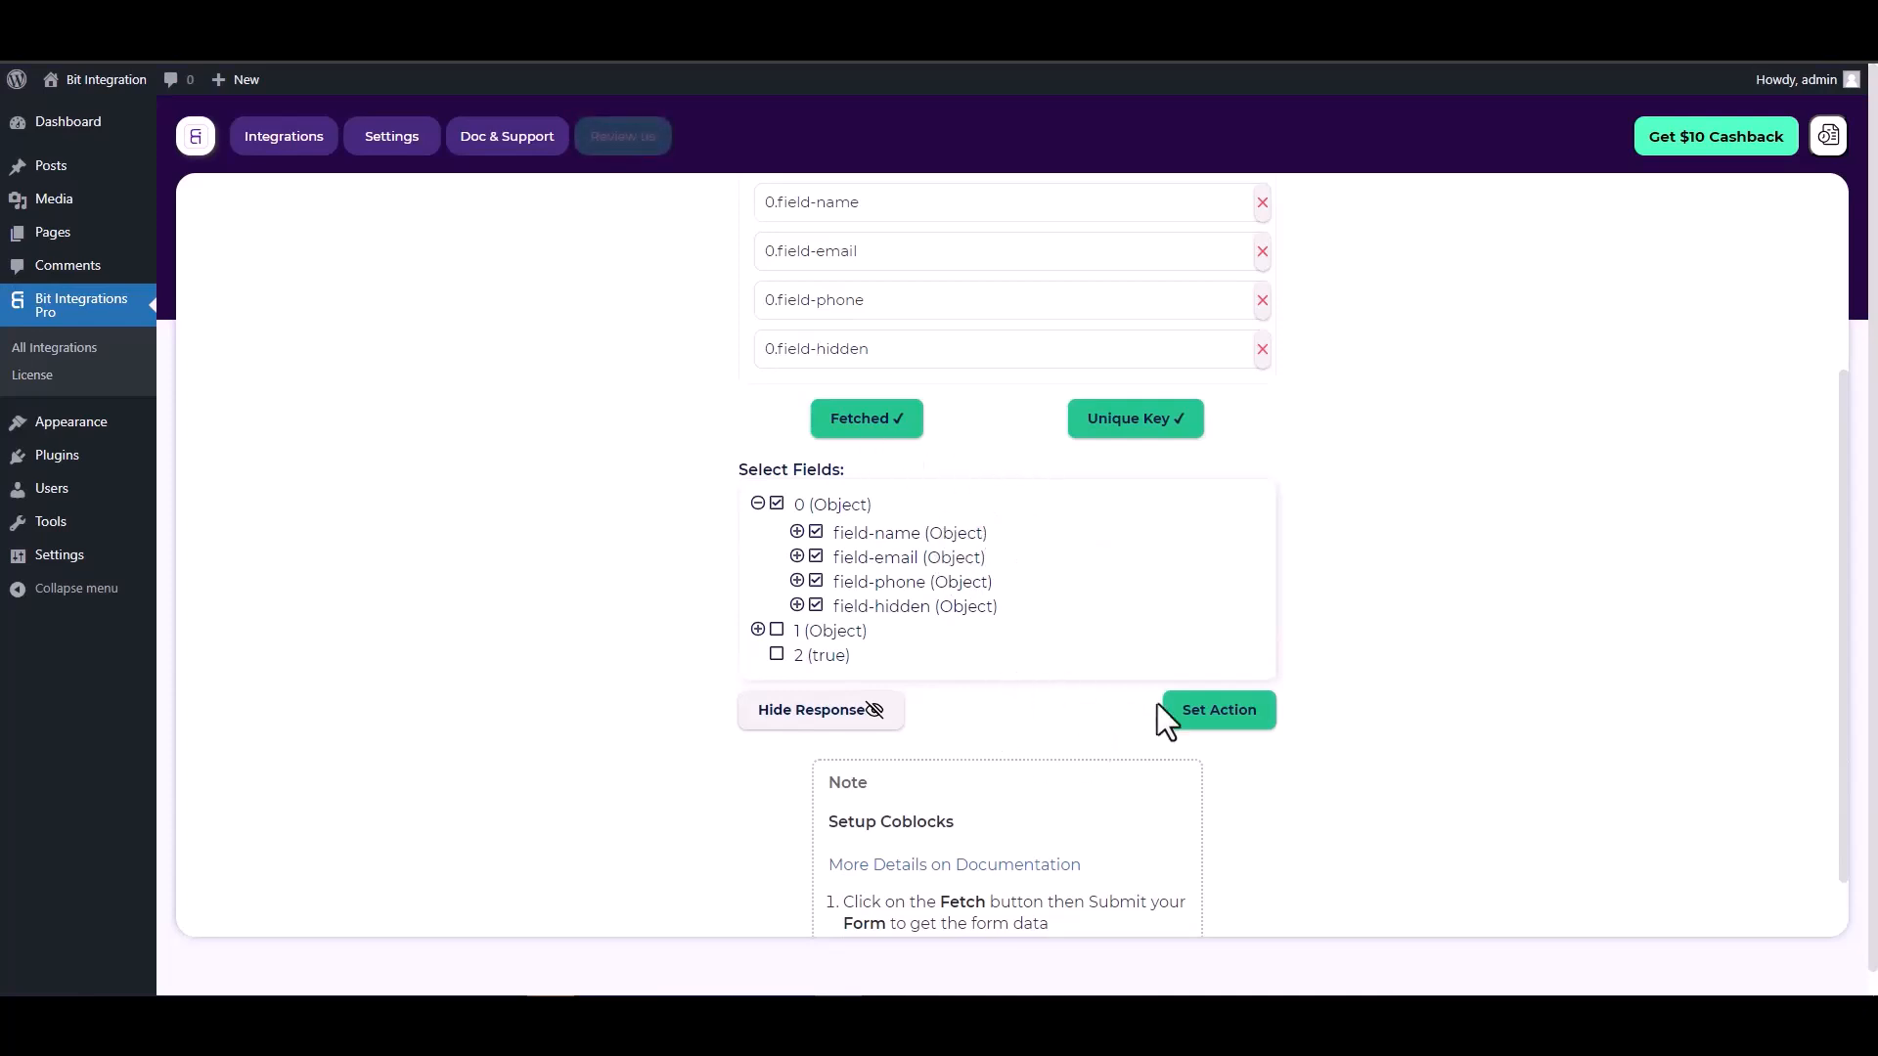
# - Choose SendGrid as the integration's action
pyautogui.click(1221, 713)
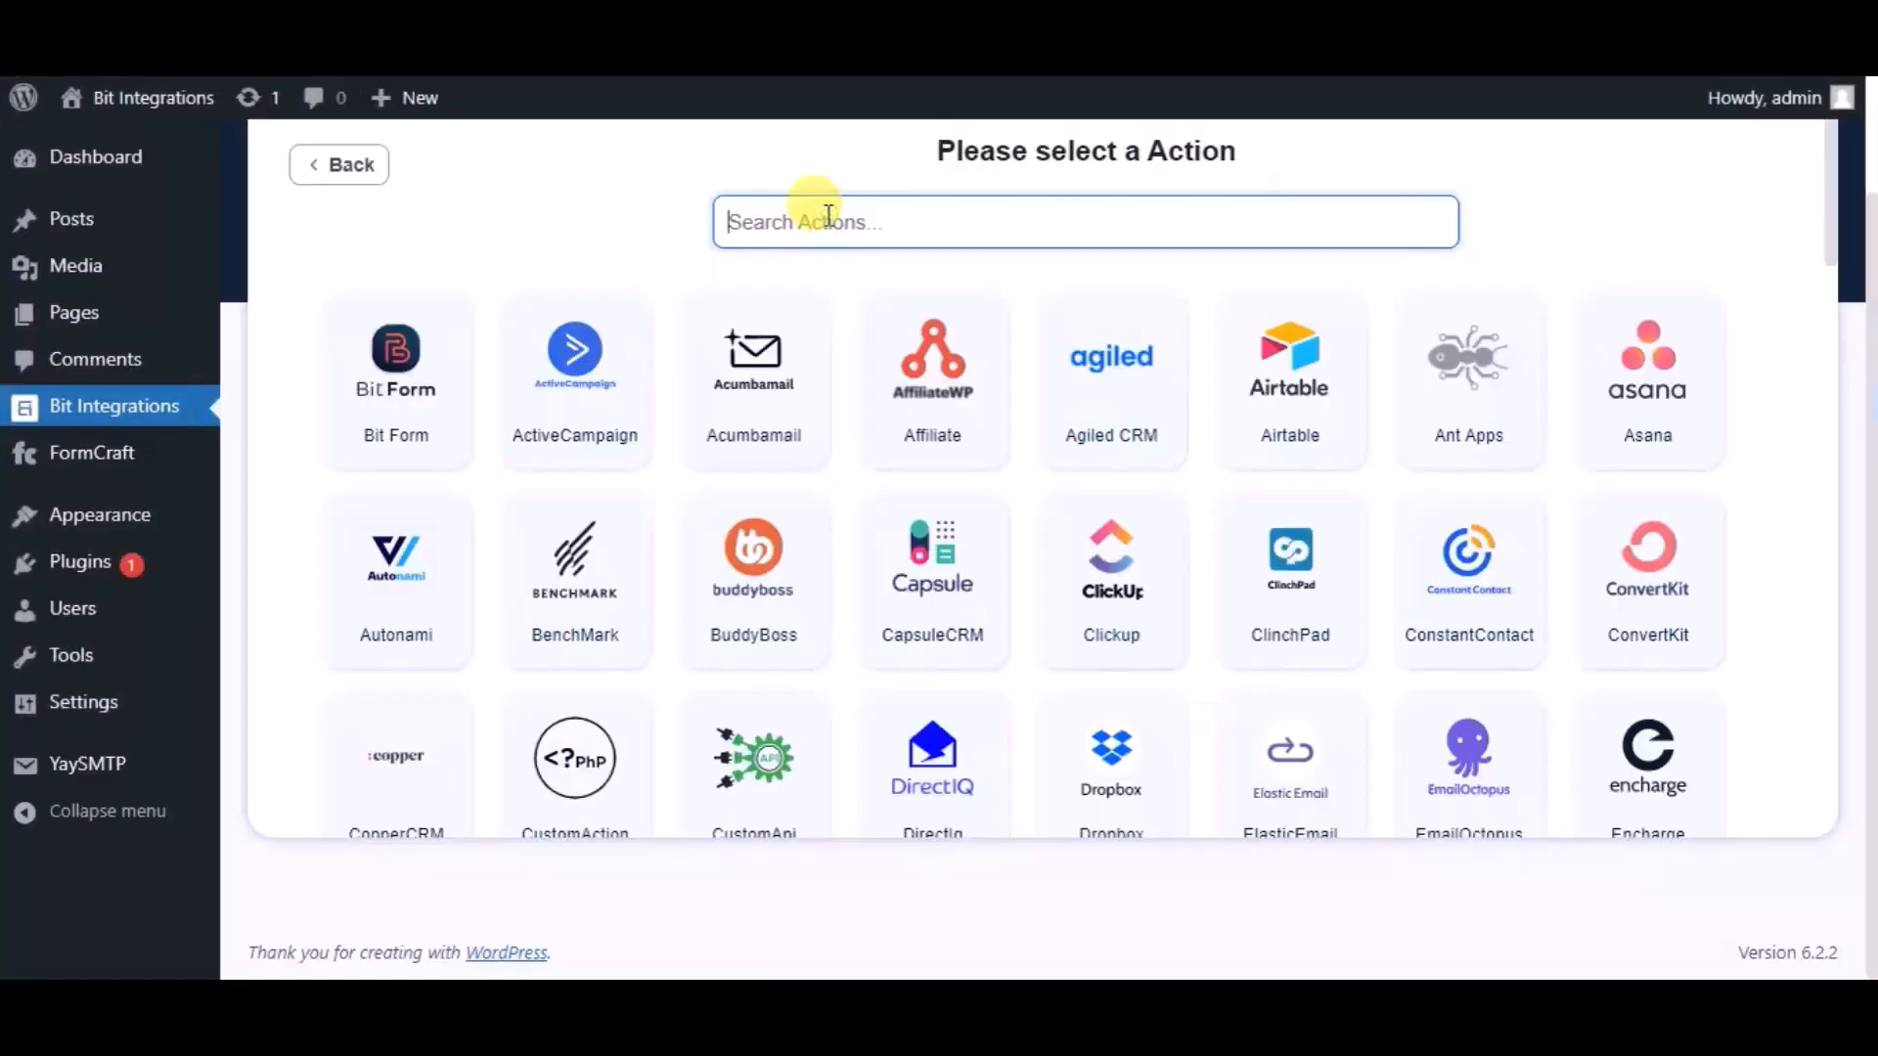
pyautogui.write('send')
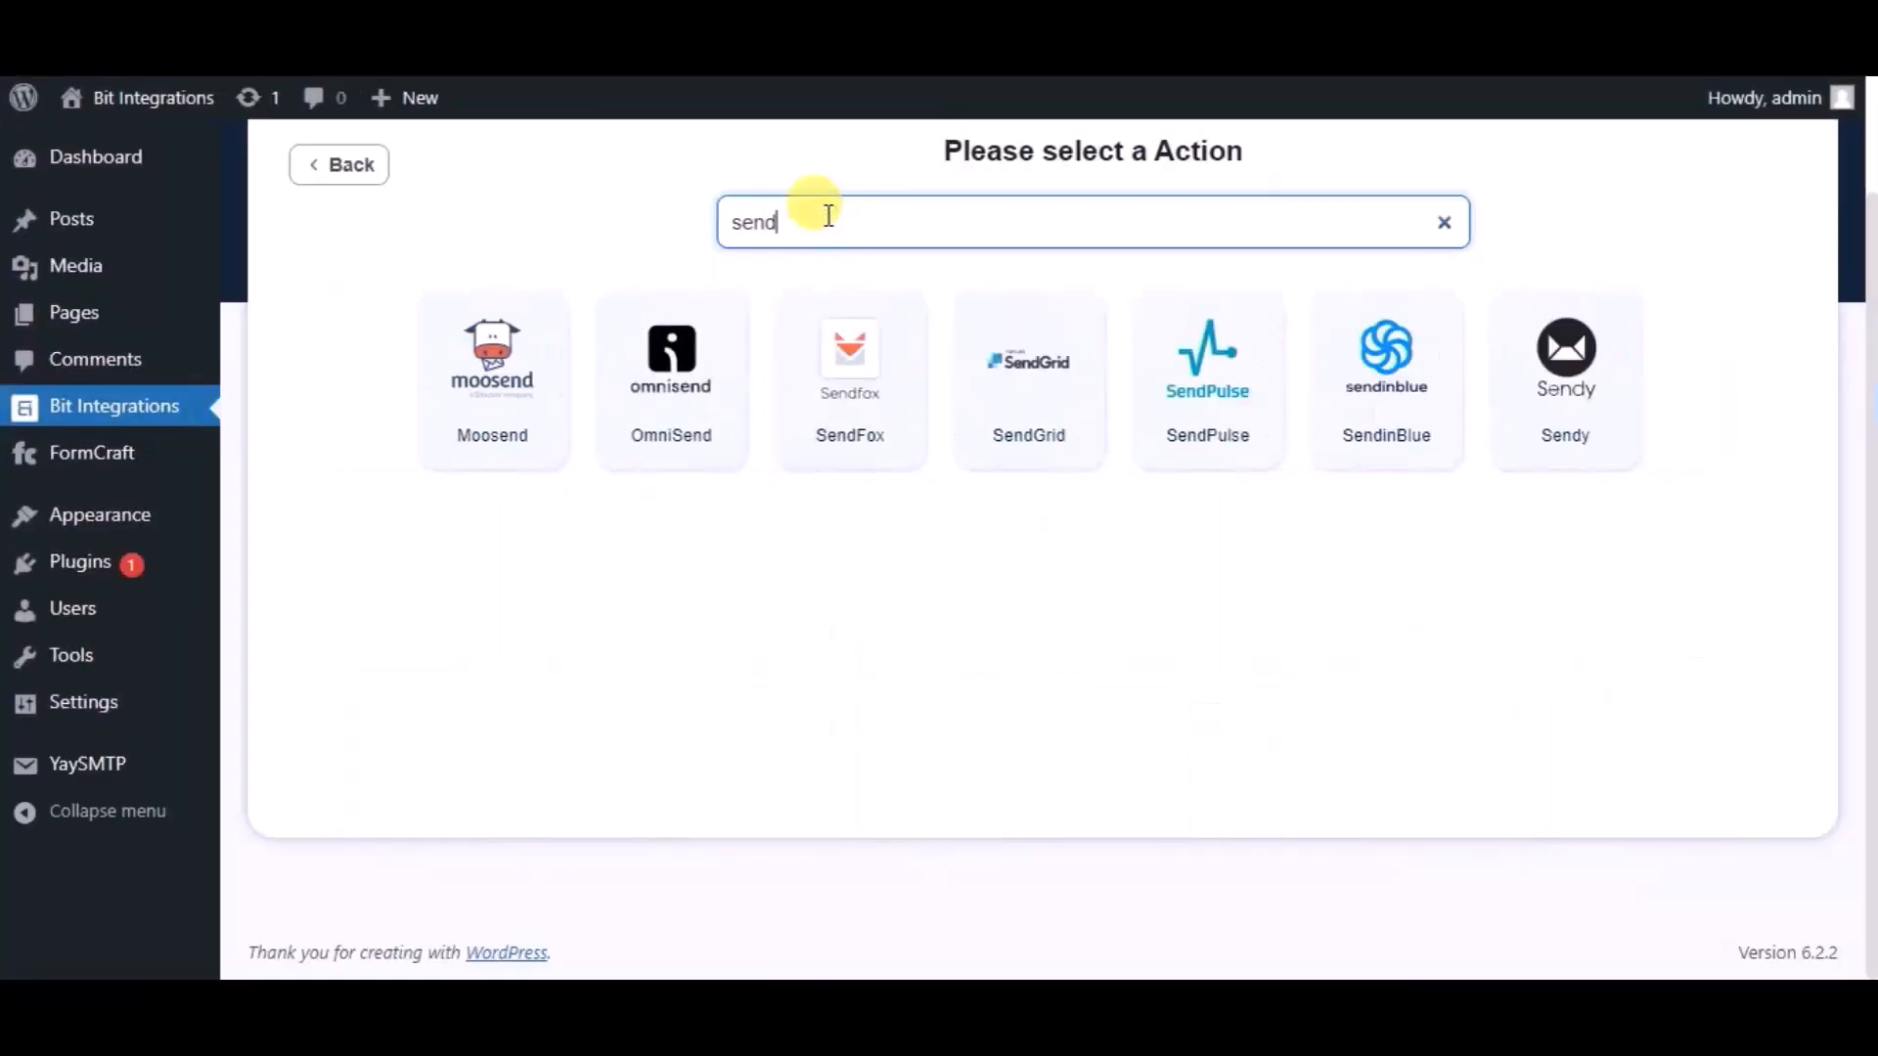
pyautogui.click(992, 350)
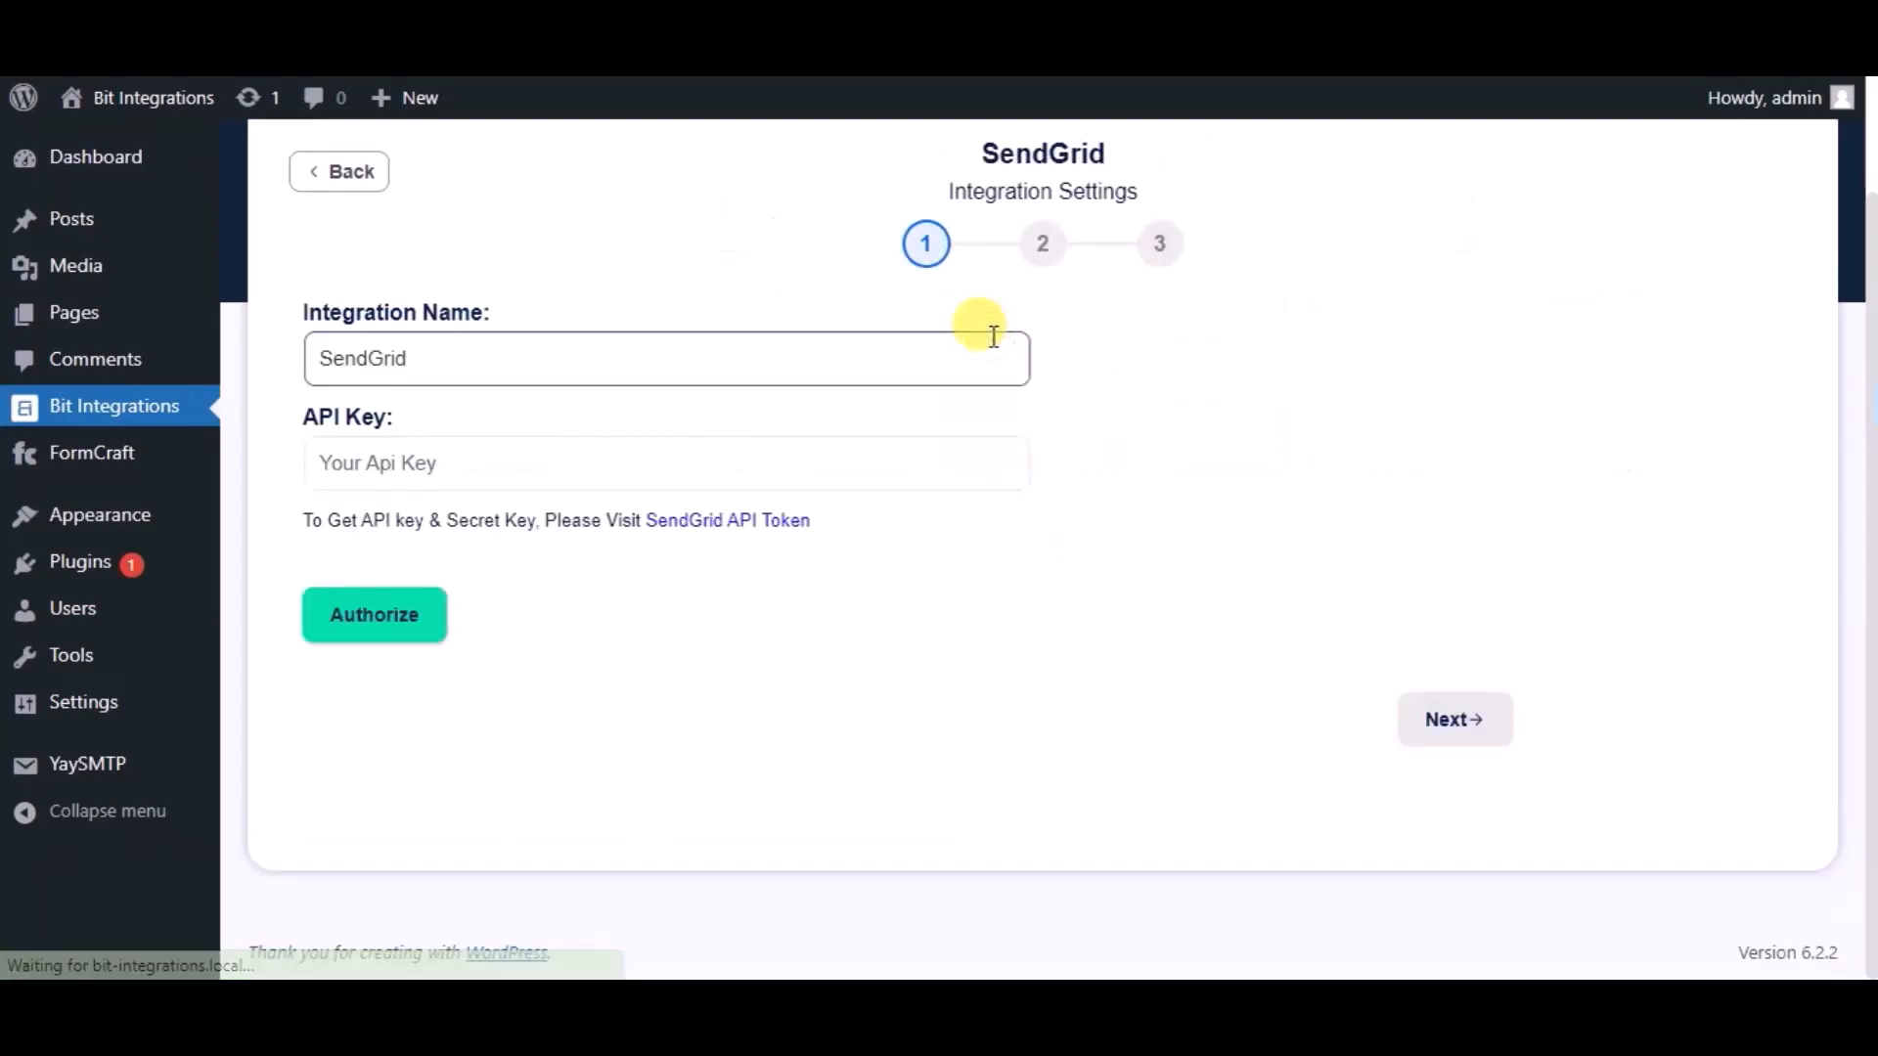
# - Rename the integration to 'Bit Intergations' and open SendGrid's API key page
pyautogui.doubleClick(628, 352)
pyautogui.write('Bit I')
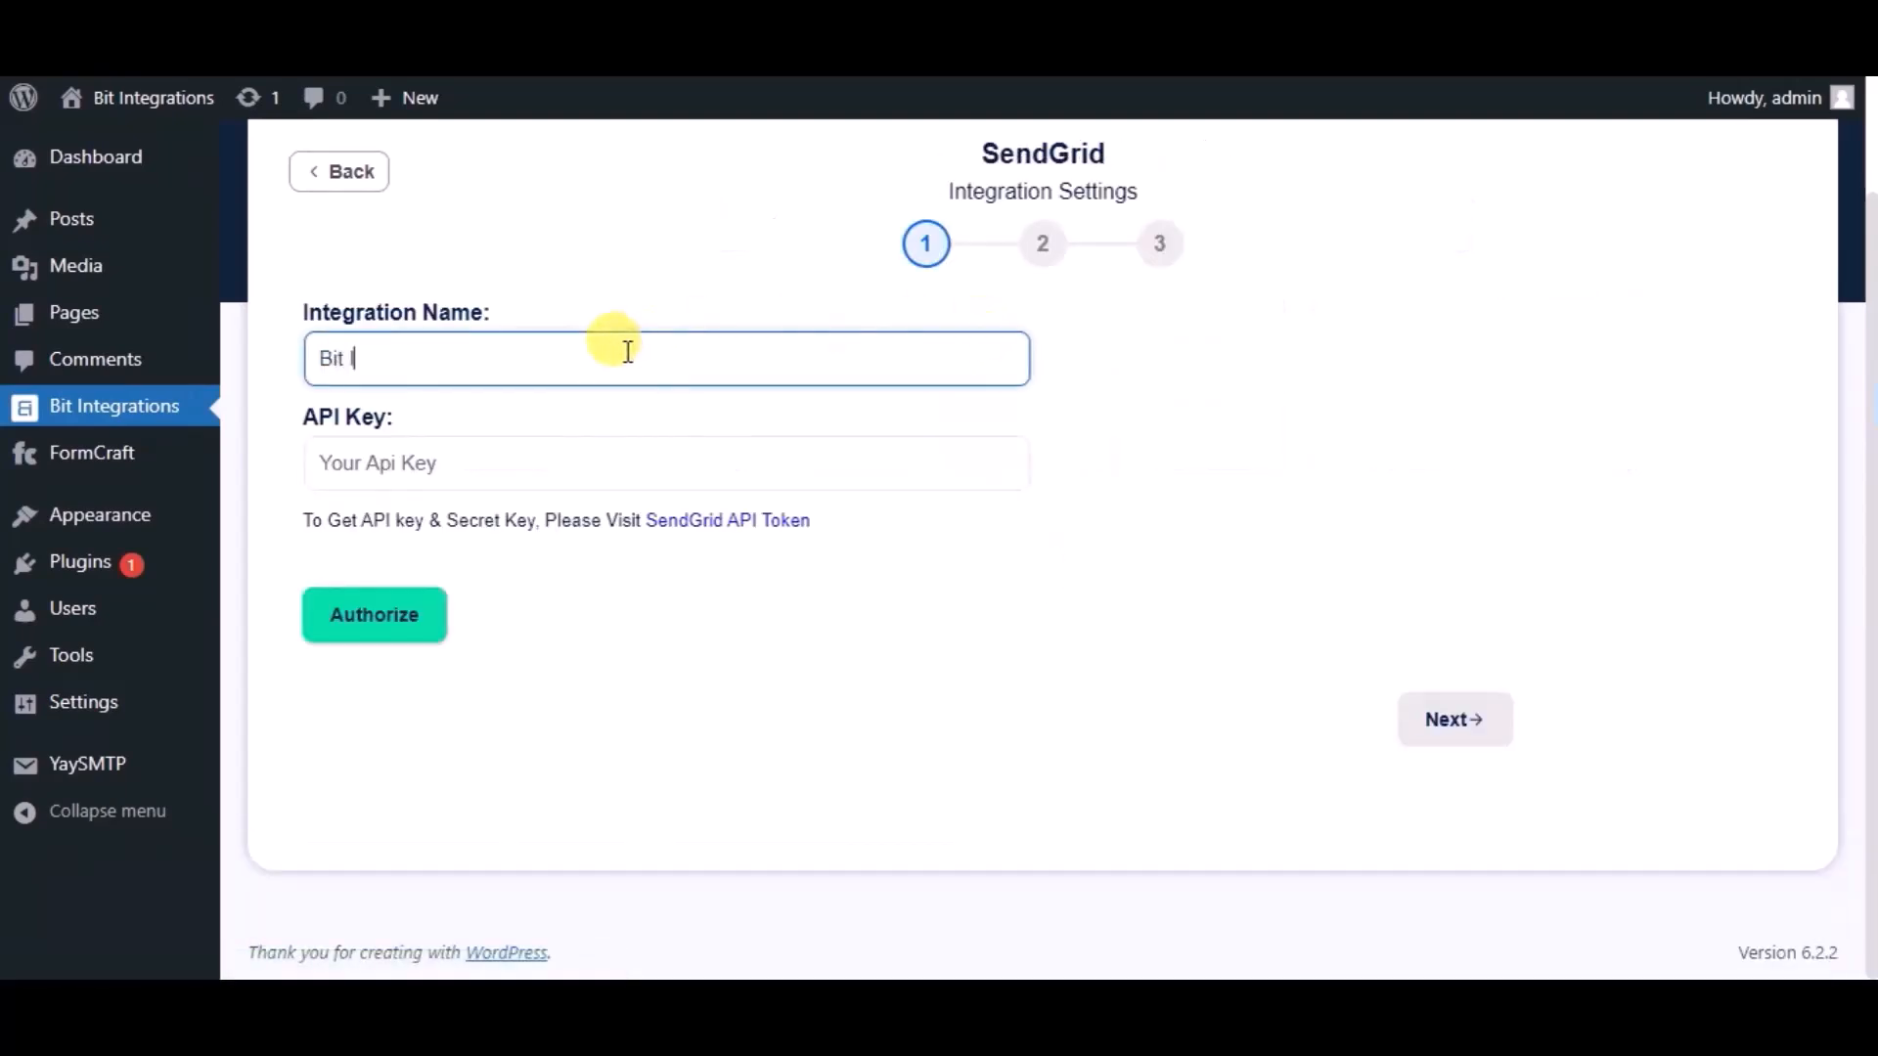
pyautogui.write('nter')
pyautogui.write('g')
pyautogui.write('ations')
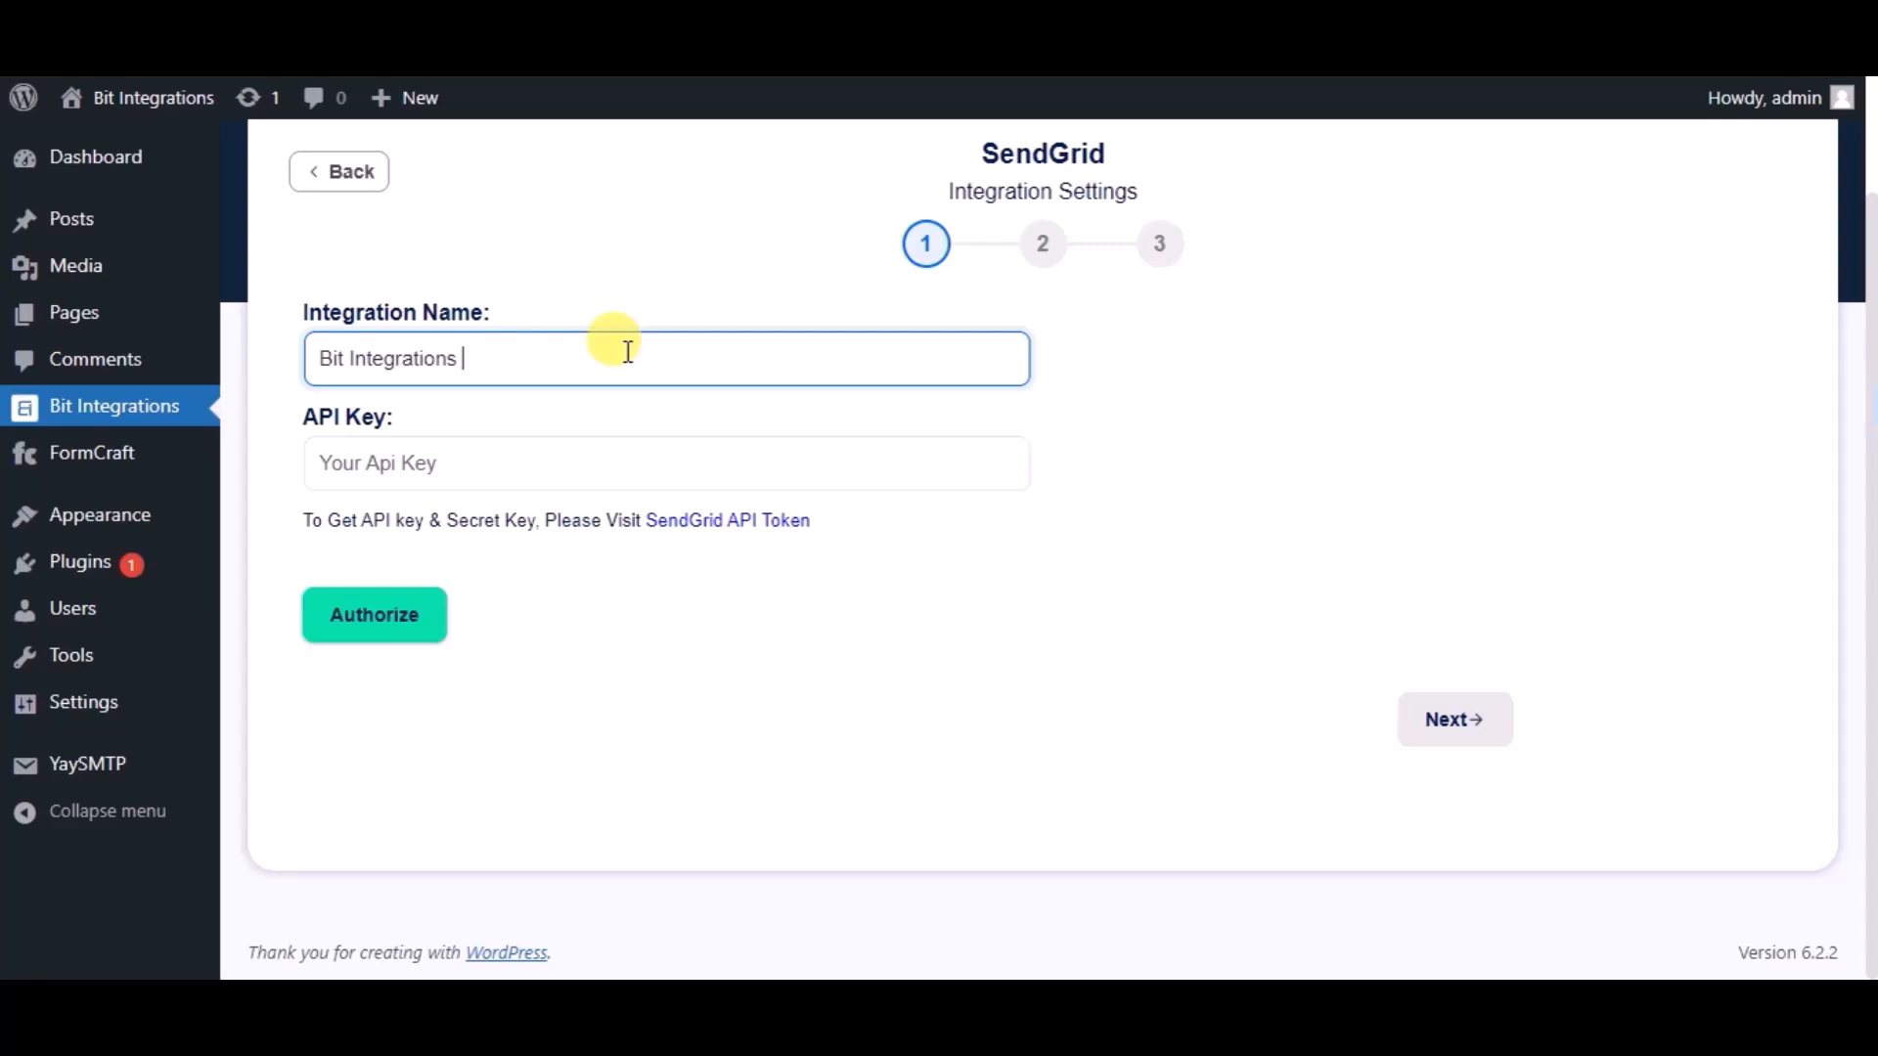
pyautogui.click(496, 465)
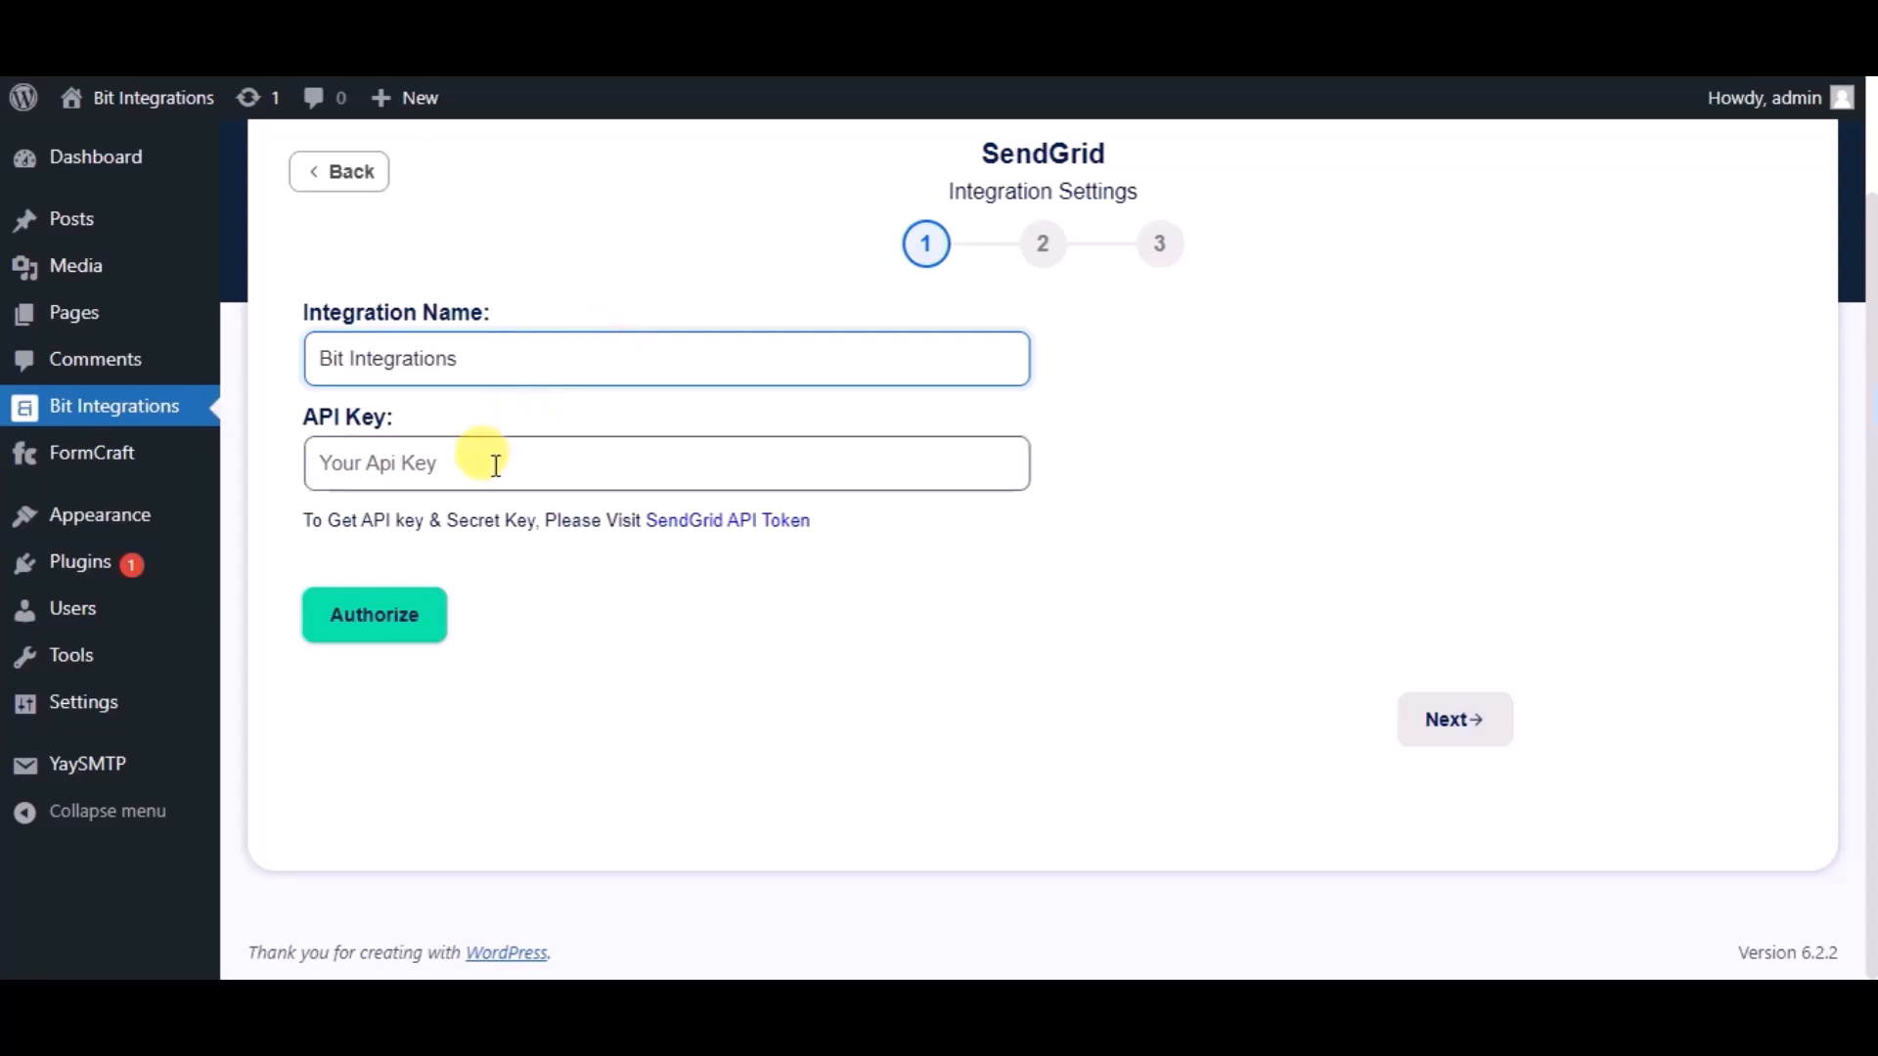
pyautogui.click(674, 524)
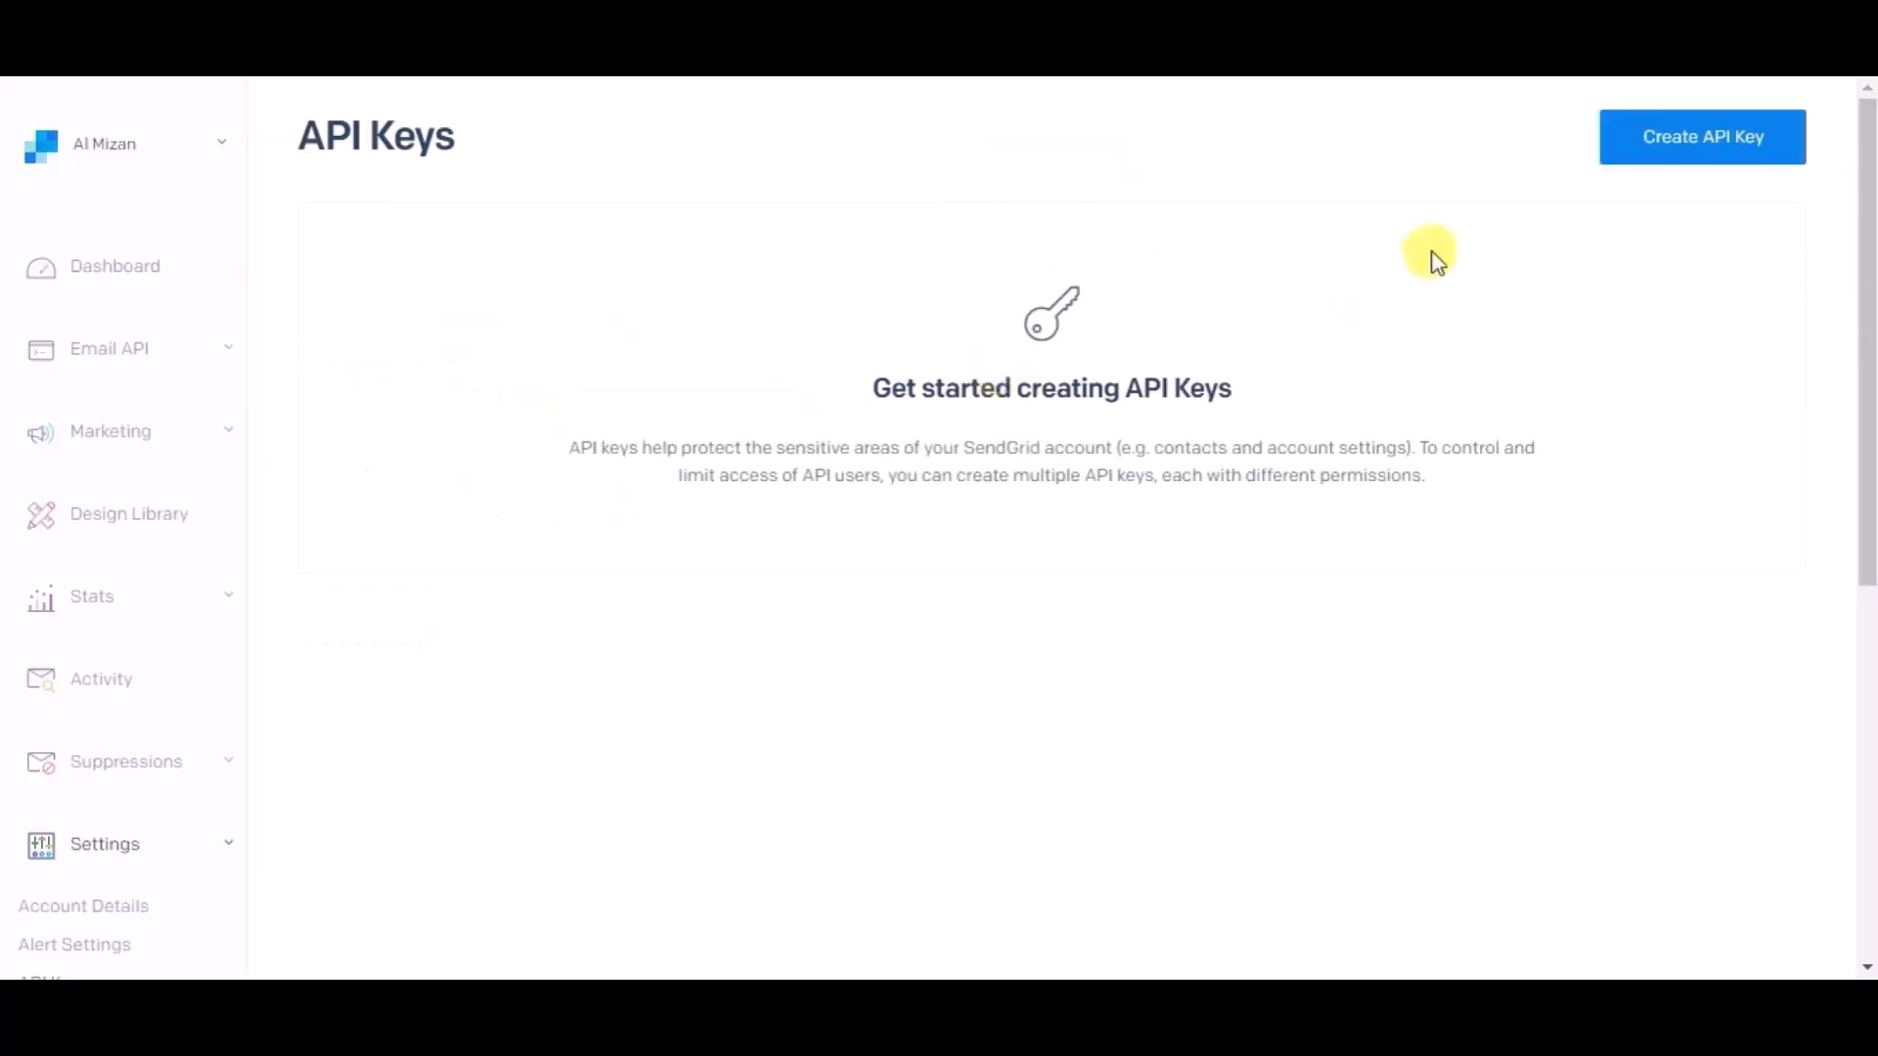
# - Create a new SendGrid API key named 'Bit Integration'
pyautogui.click(1738, 144)
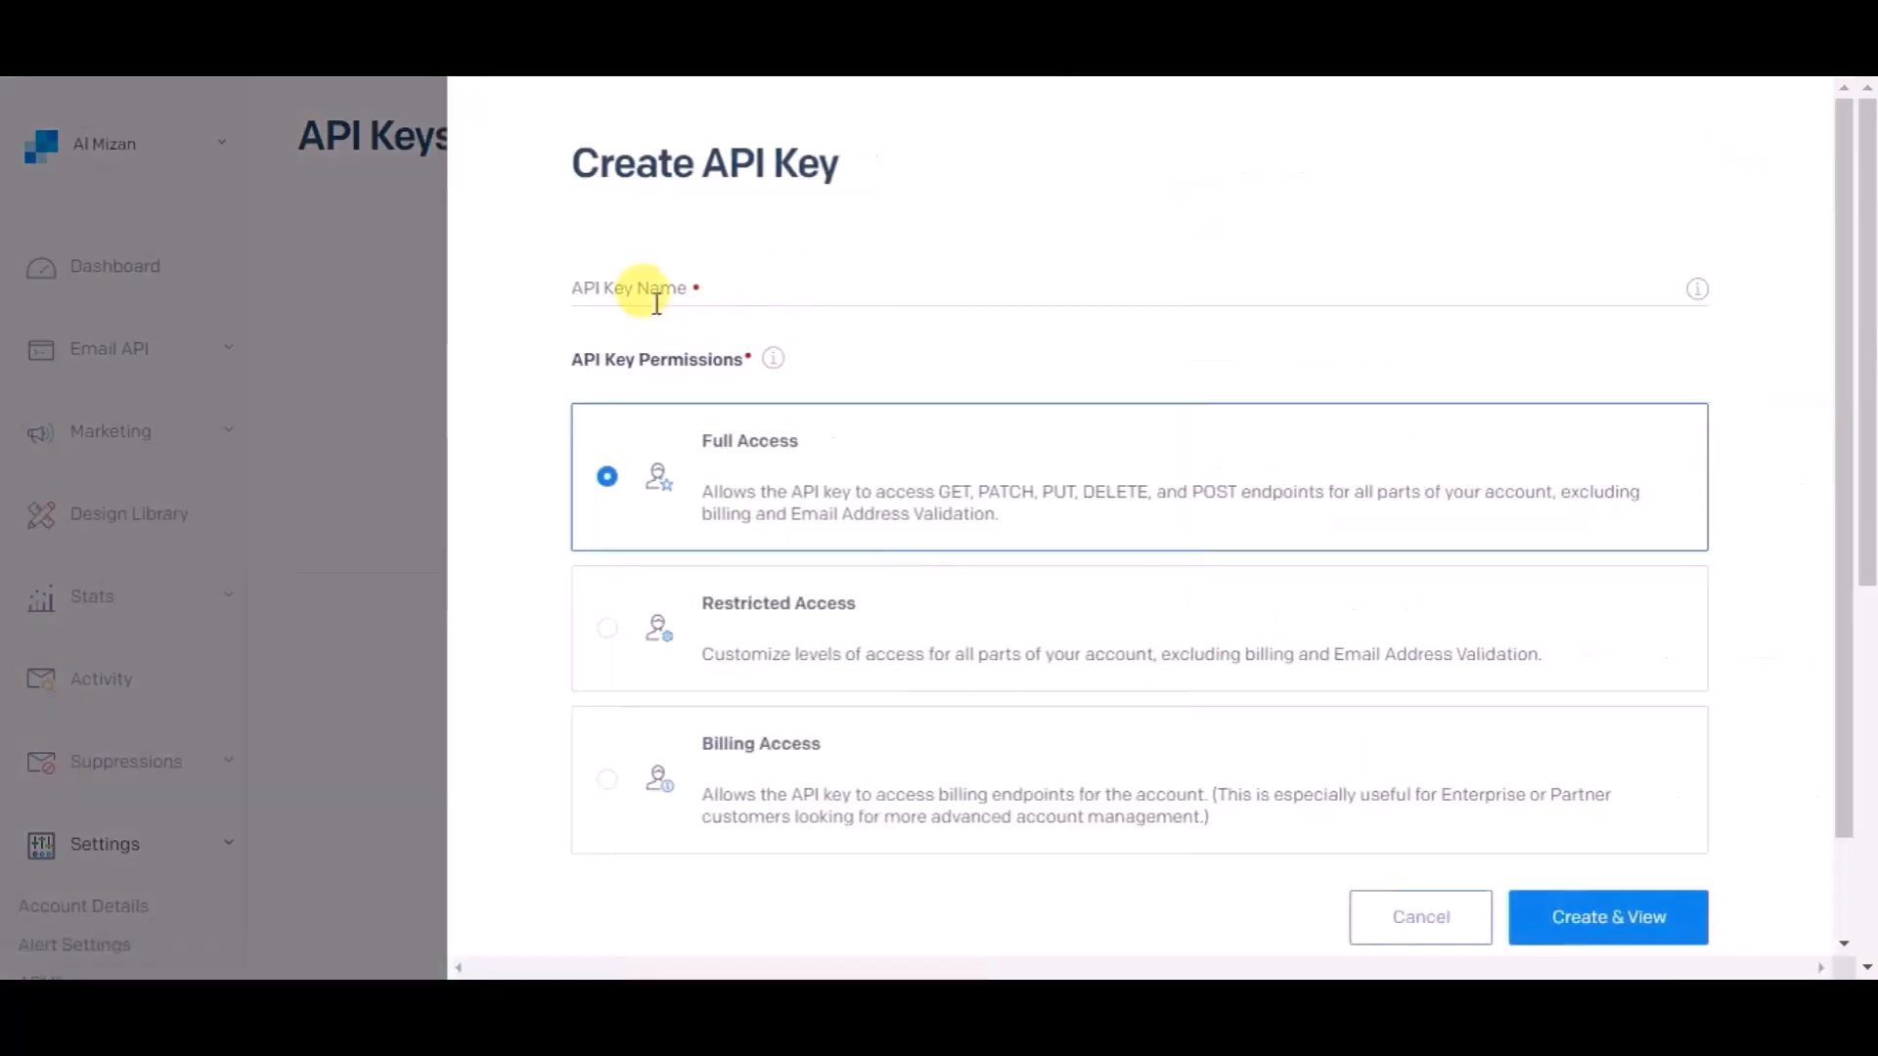
pyautogui.click(656, 287)
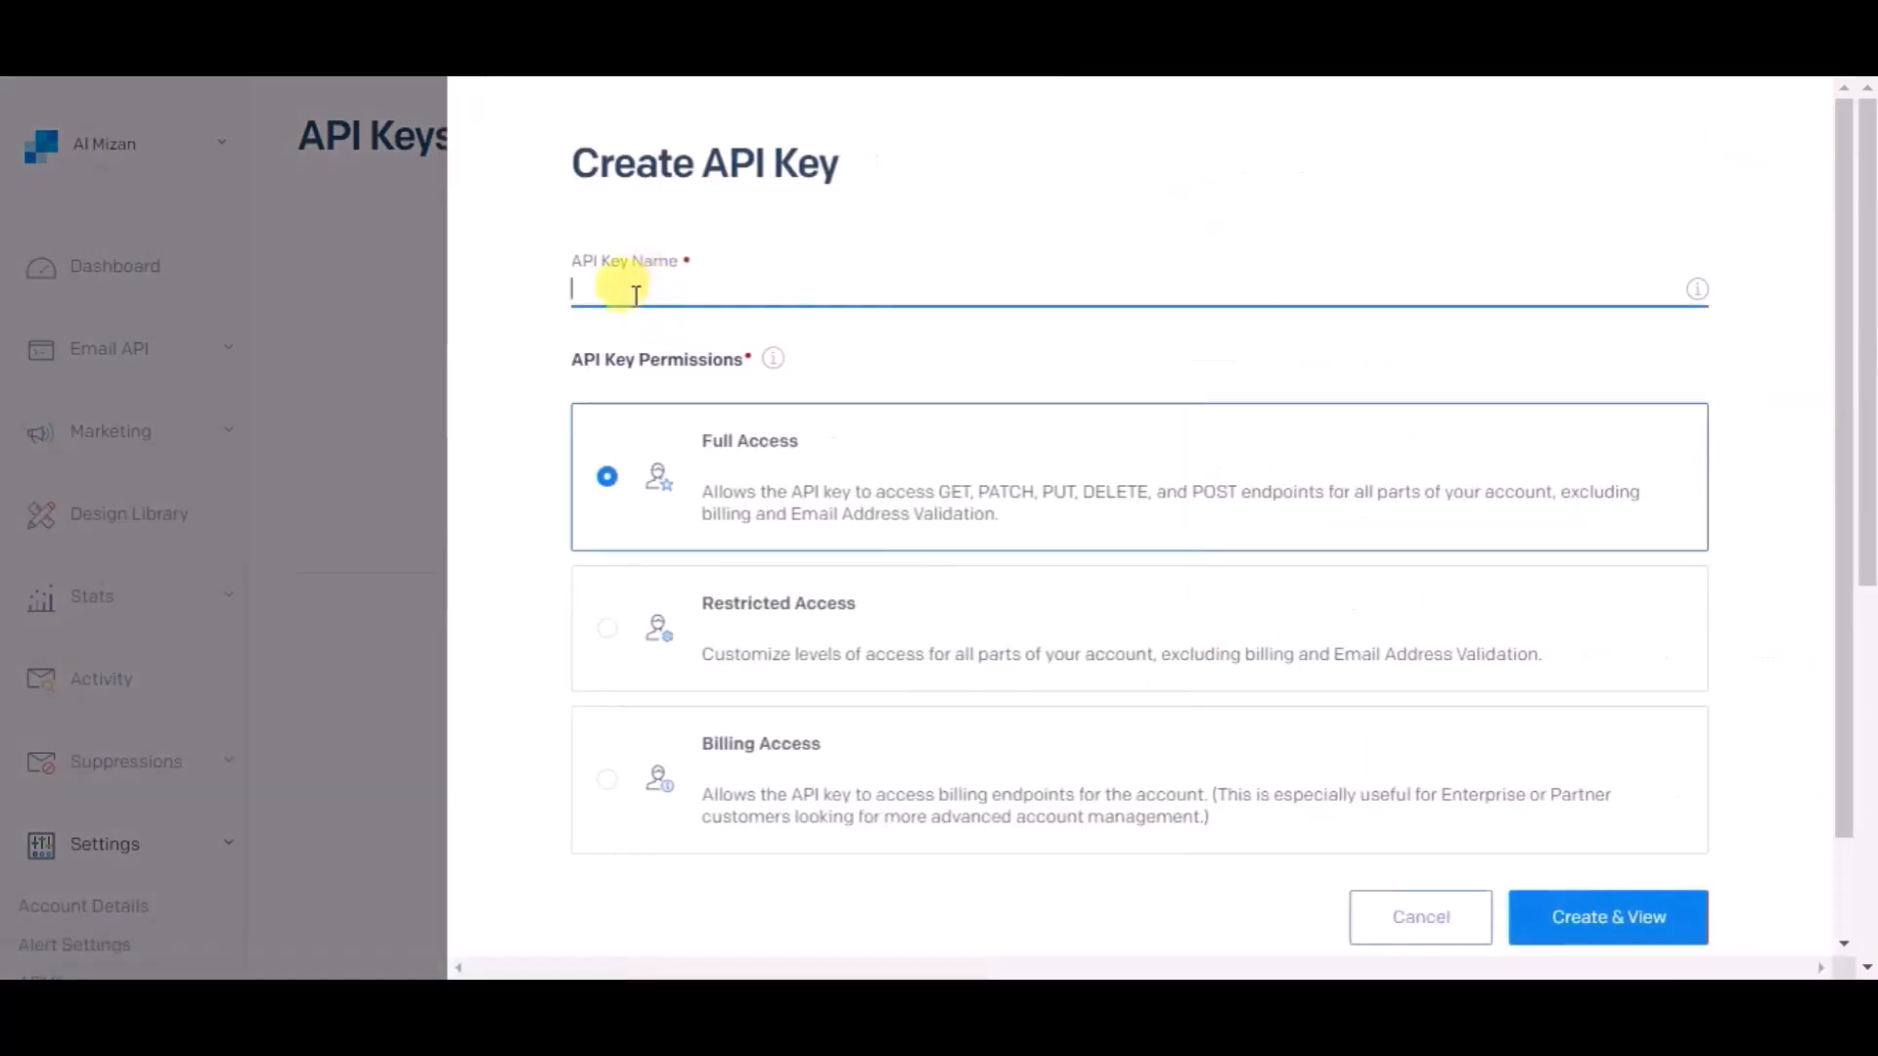
pyautogui.write('Bit Integrations')
pyautogui.click(1566, 909)
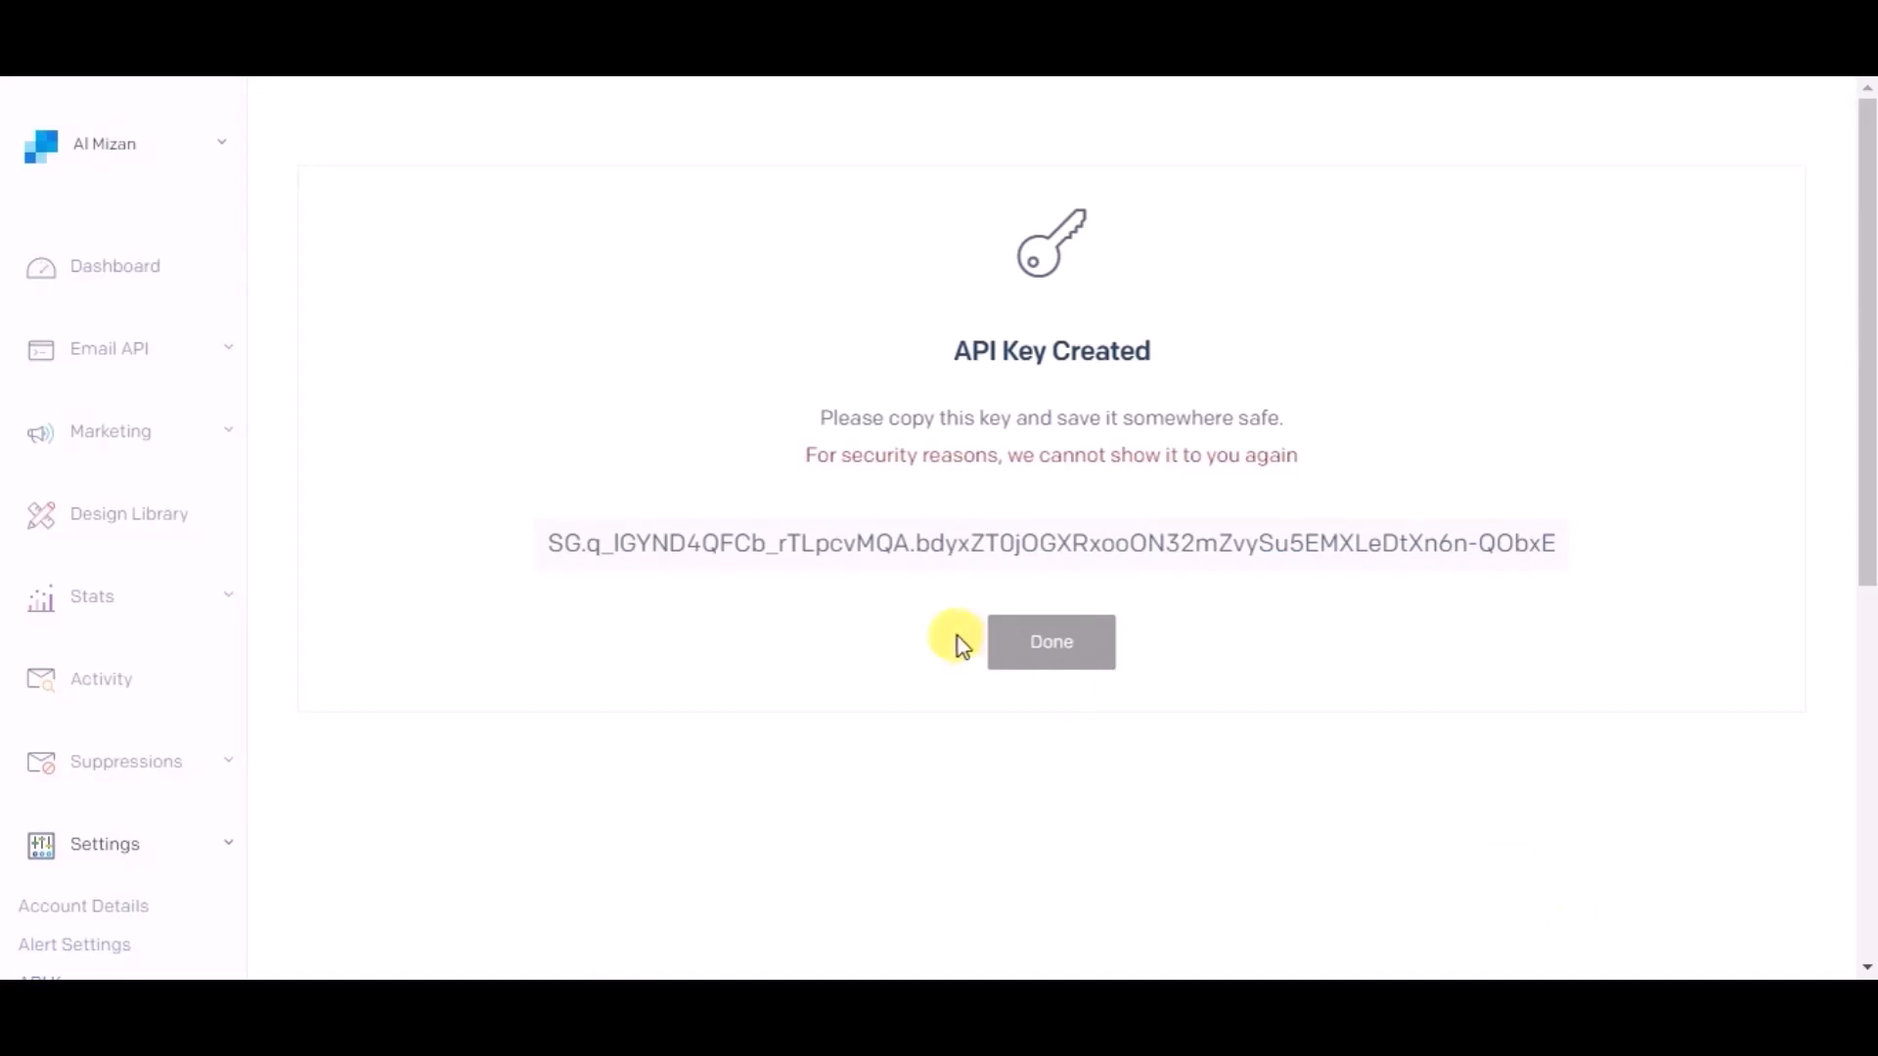
# - Paste the new API key into Bit Integrations' API Key field and authorize
pyautogui.moveTo(553, 550); pyautogui.dragTo(1572, 571)
pyautogui.hotkey('ctrl', 'c')
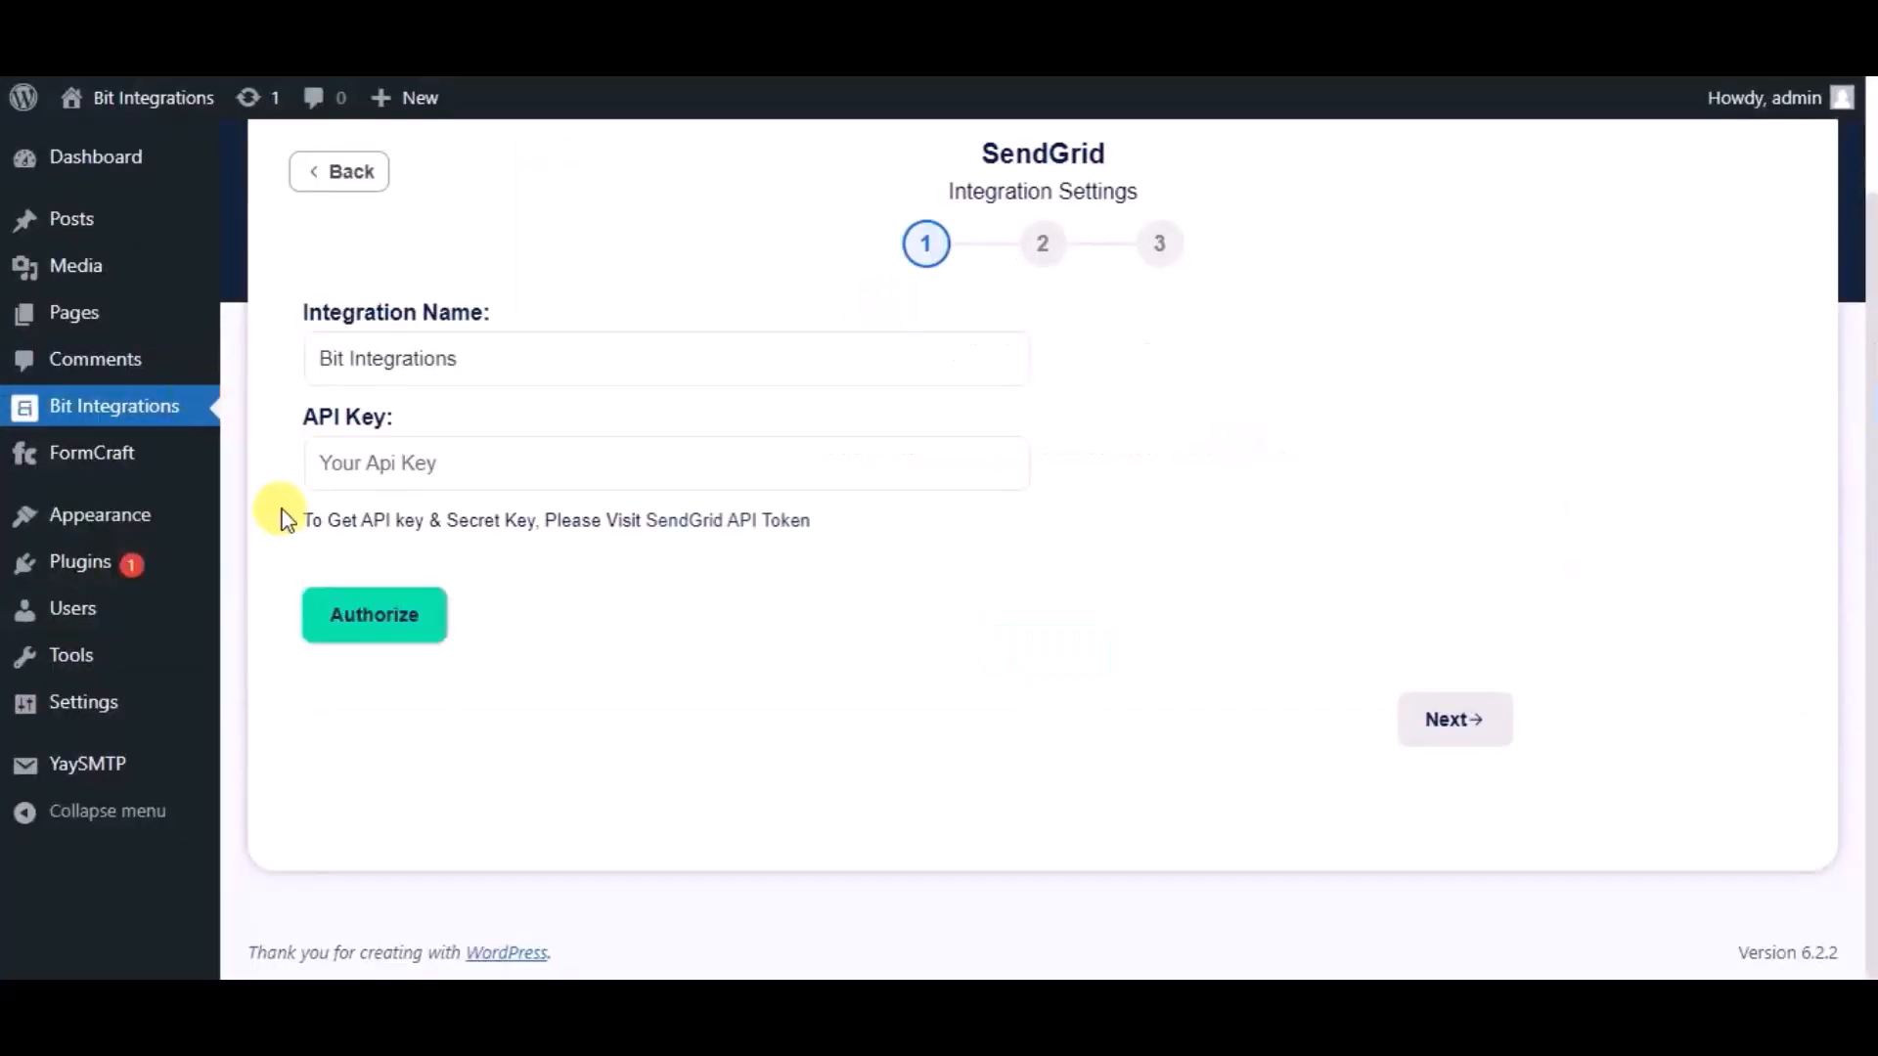
pyautogui.click(343, 461)
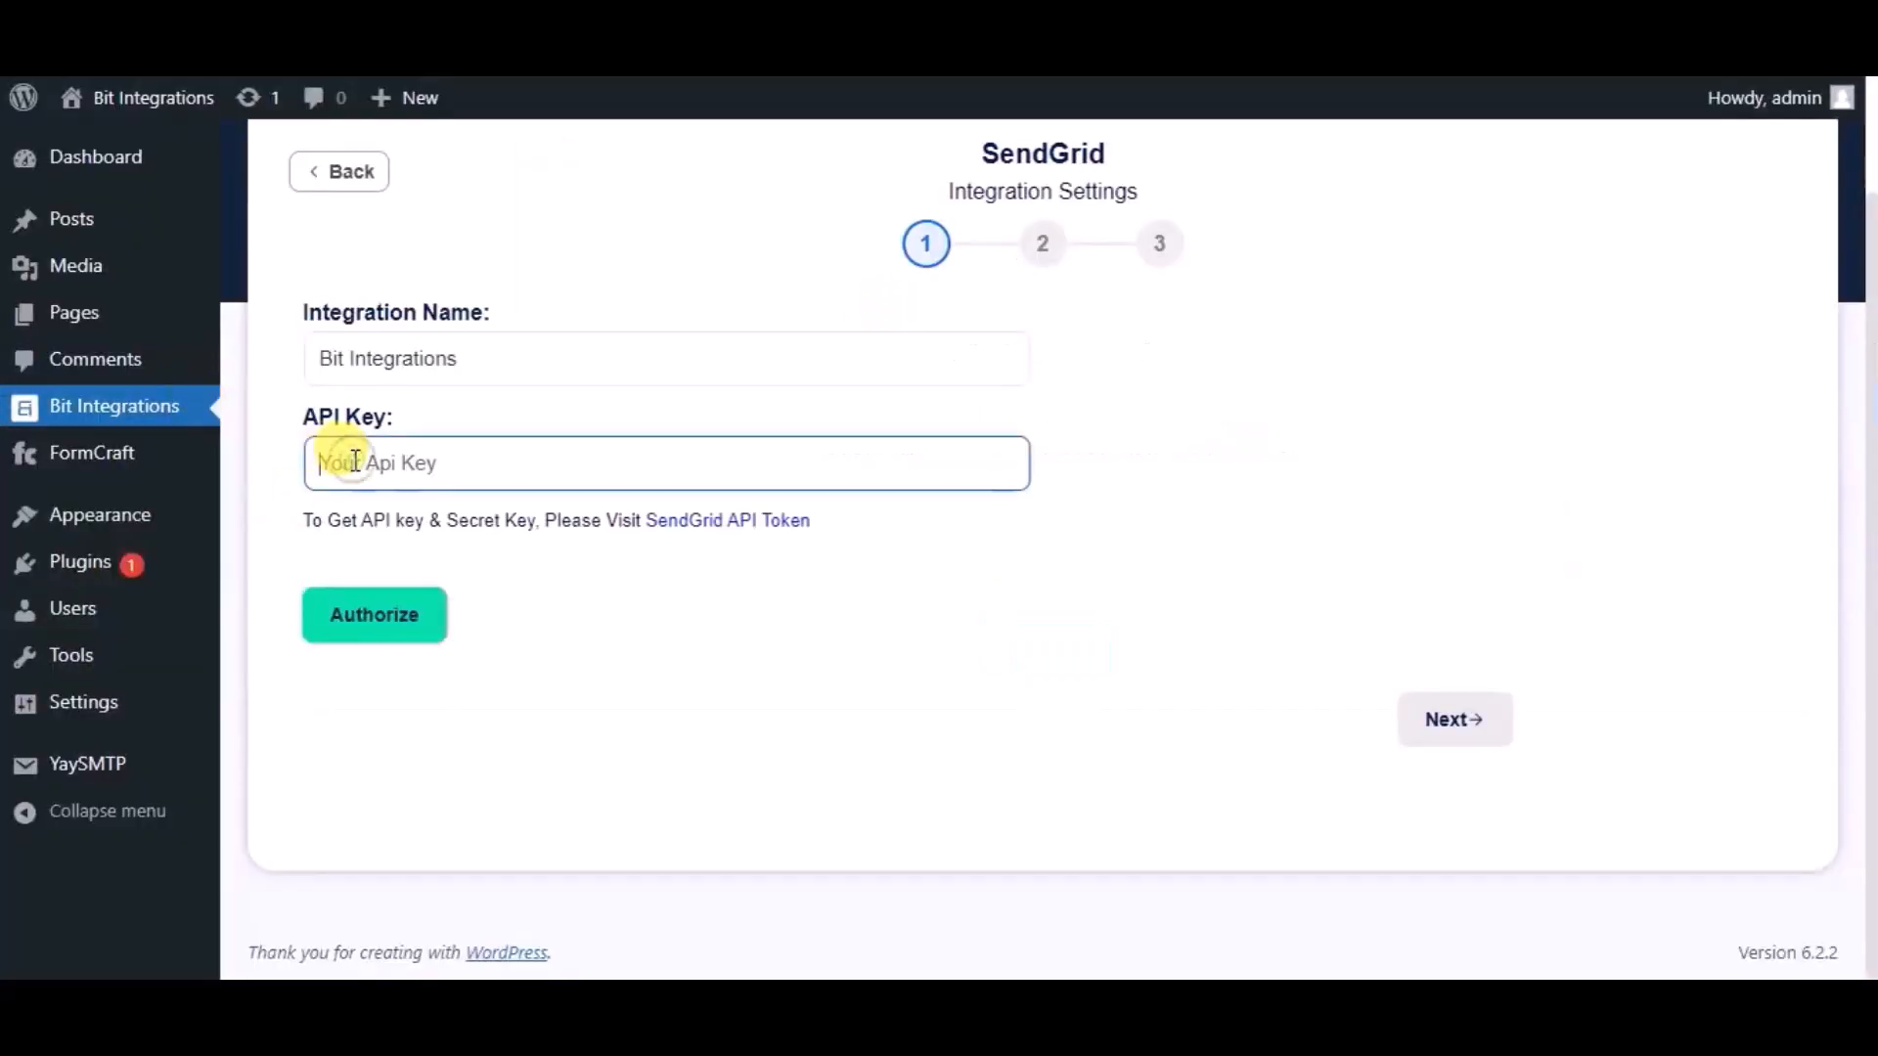
pyautogui.hotkey('ctrl', 'v')
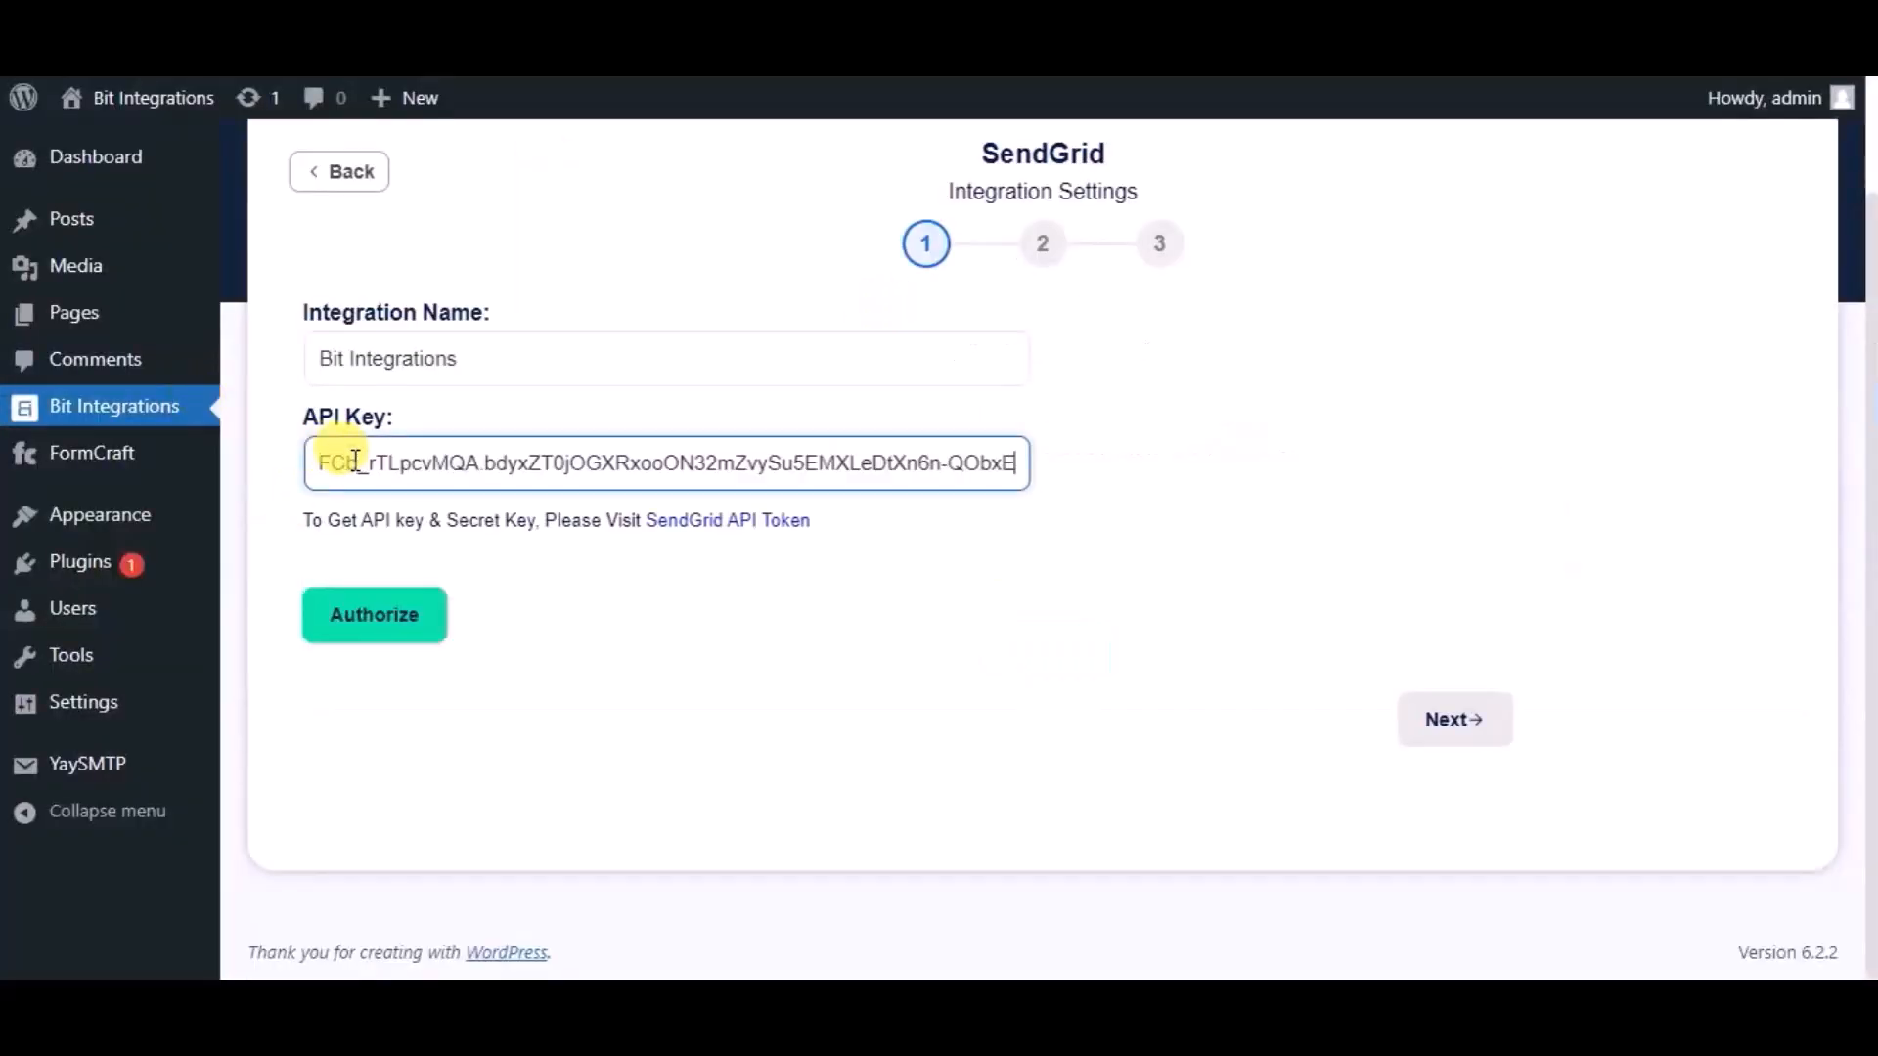
pyautogui.click(381, 620)
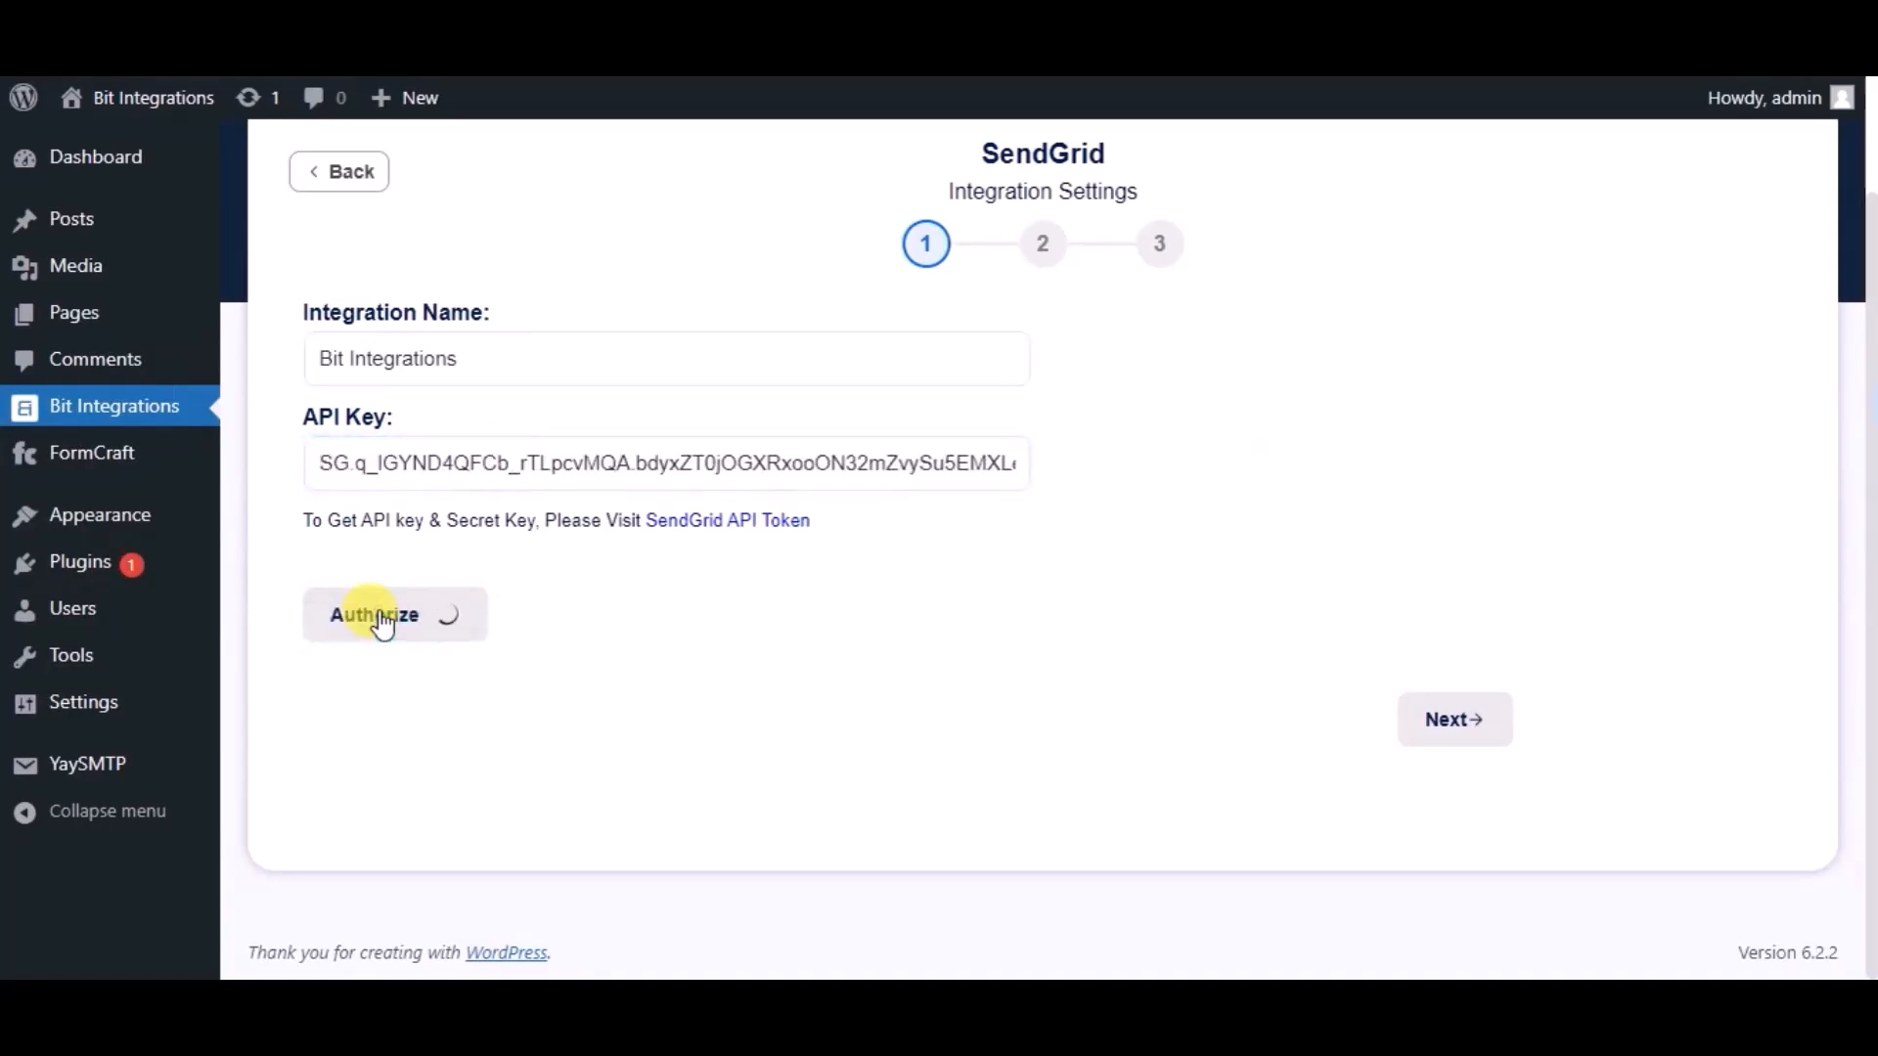
# - Map the form's Email to SendGrid Email and Name to First Name
pyautogui.click(1454, 734)
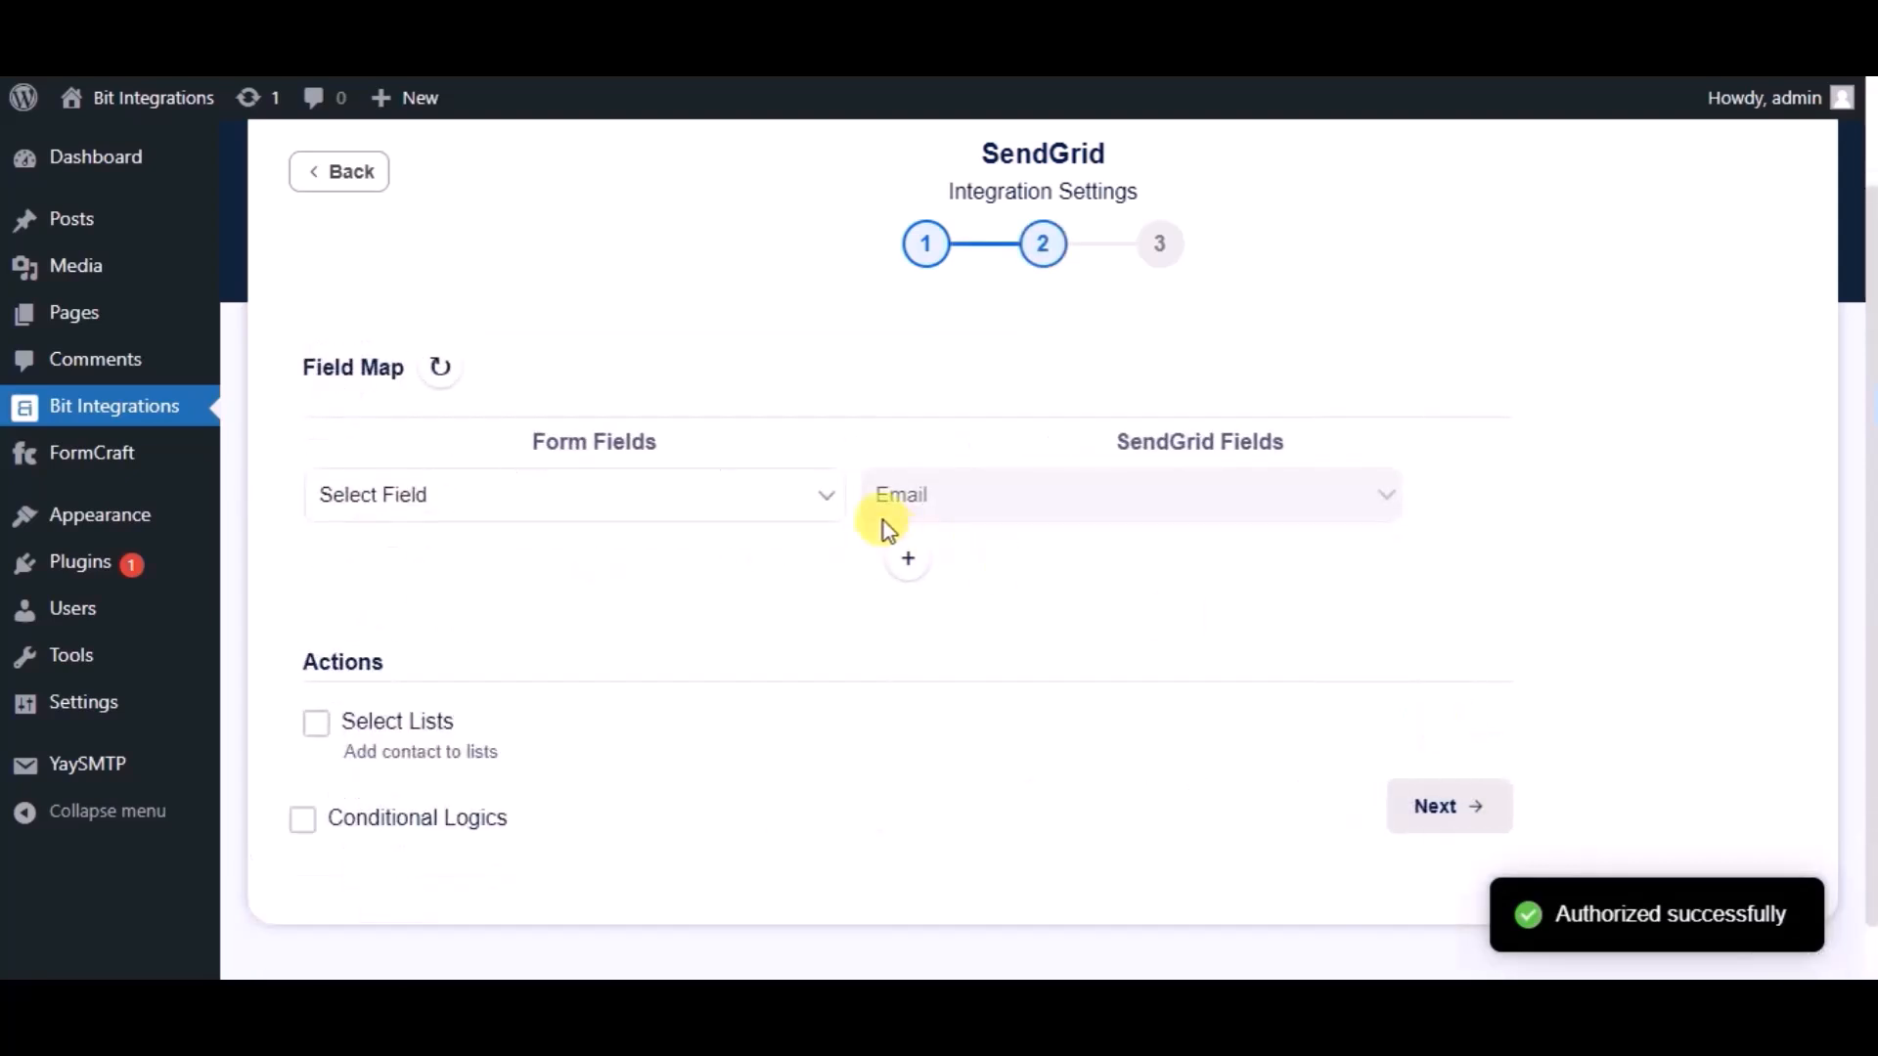
pyautogui.click(808, 494)
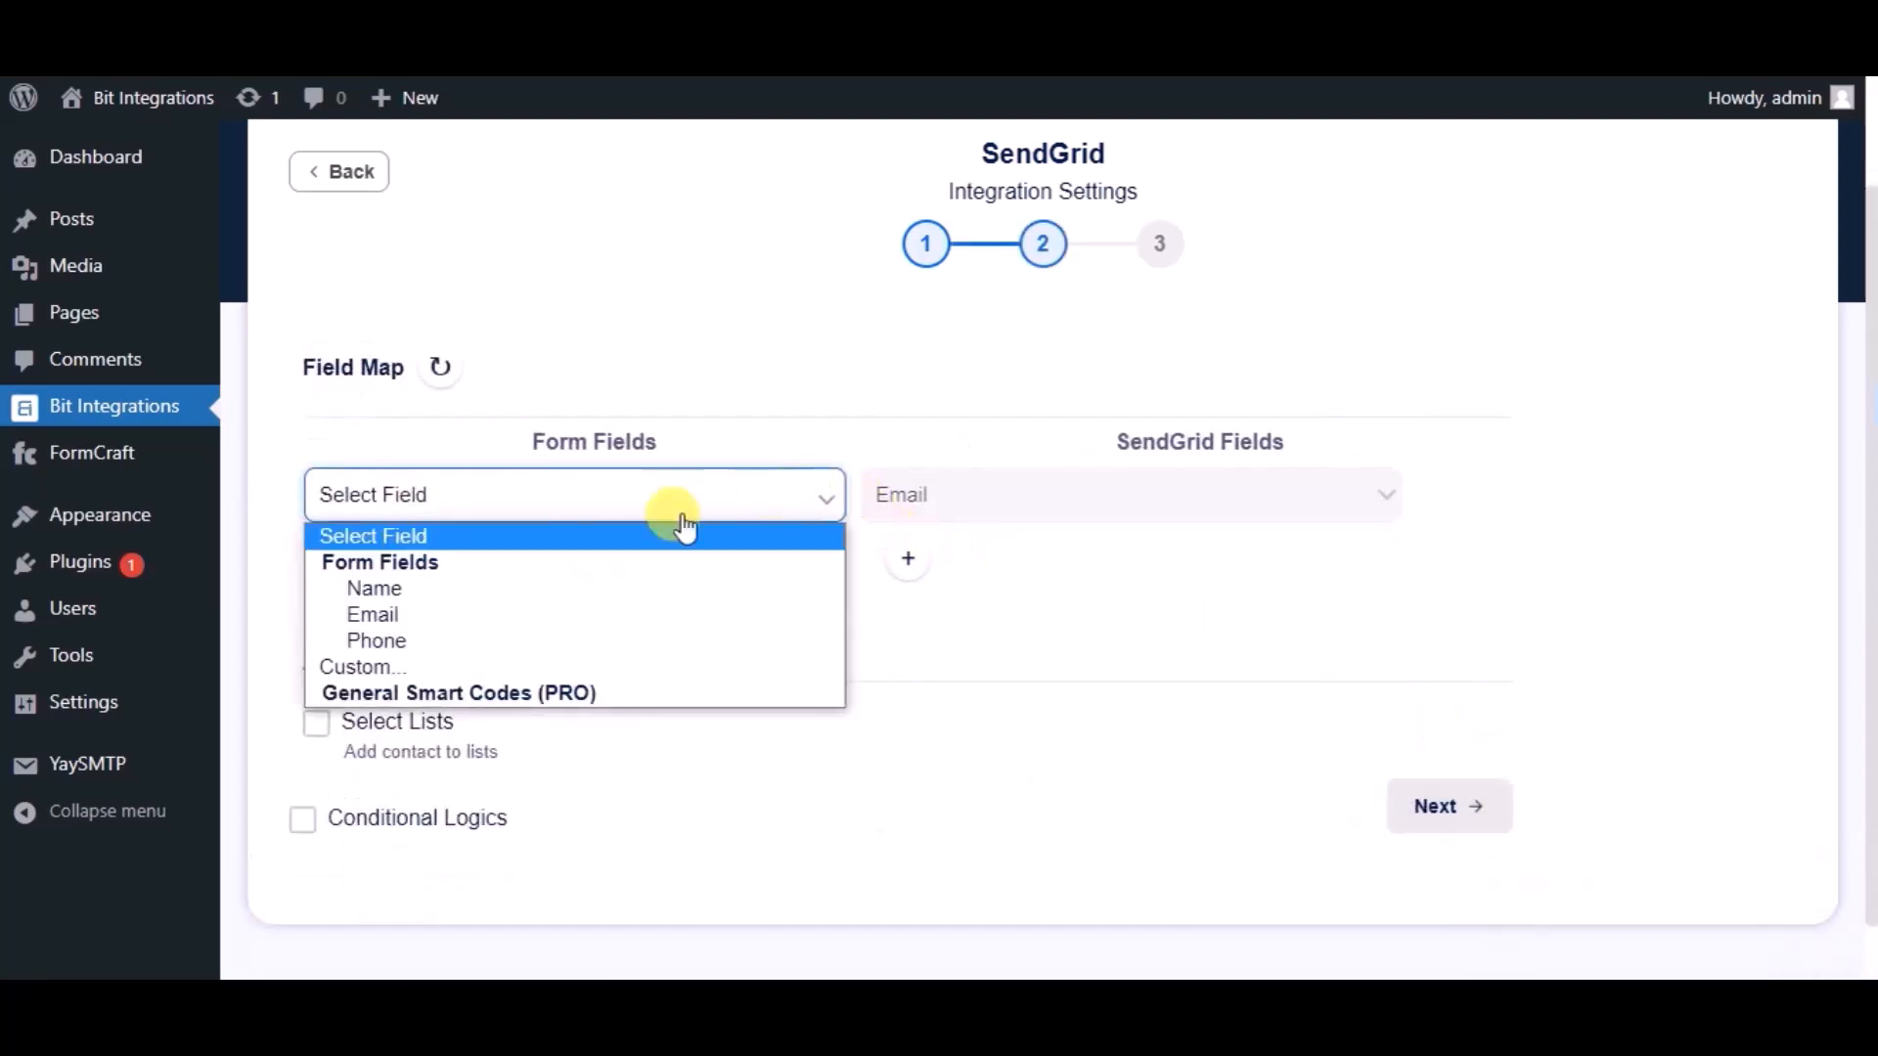
pyautogui.click(514, 613)
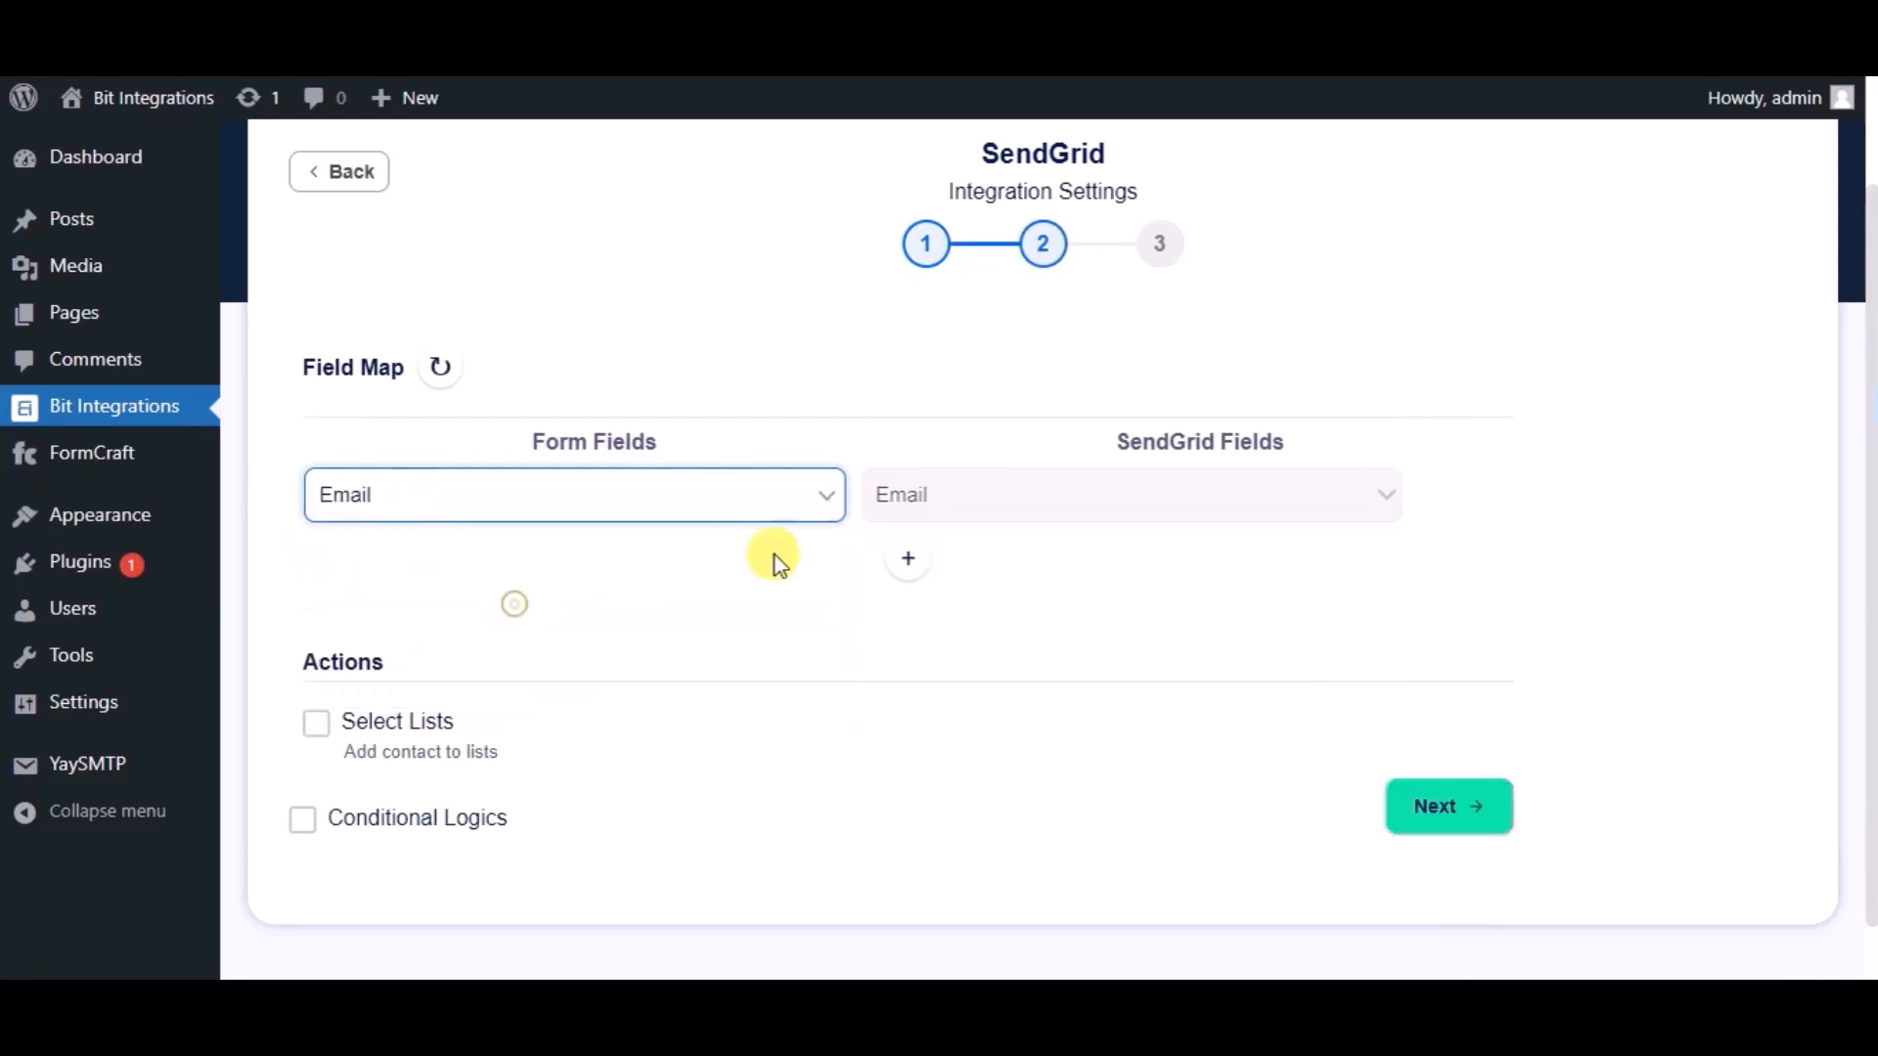
pyautogui.click(907, 559)
pyautogui.click(918, 565)
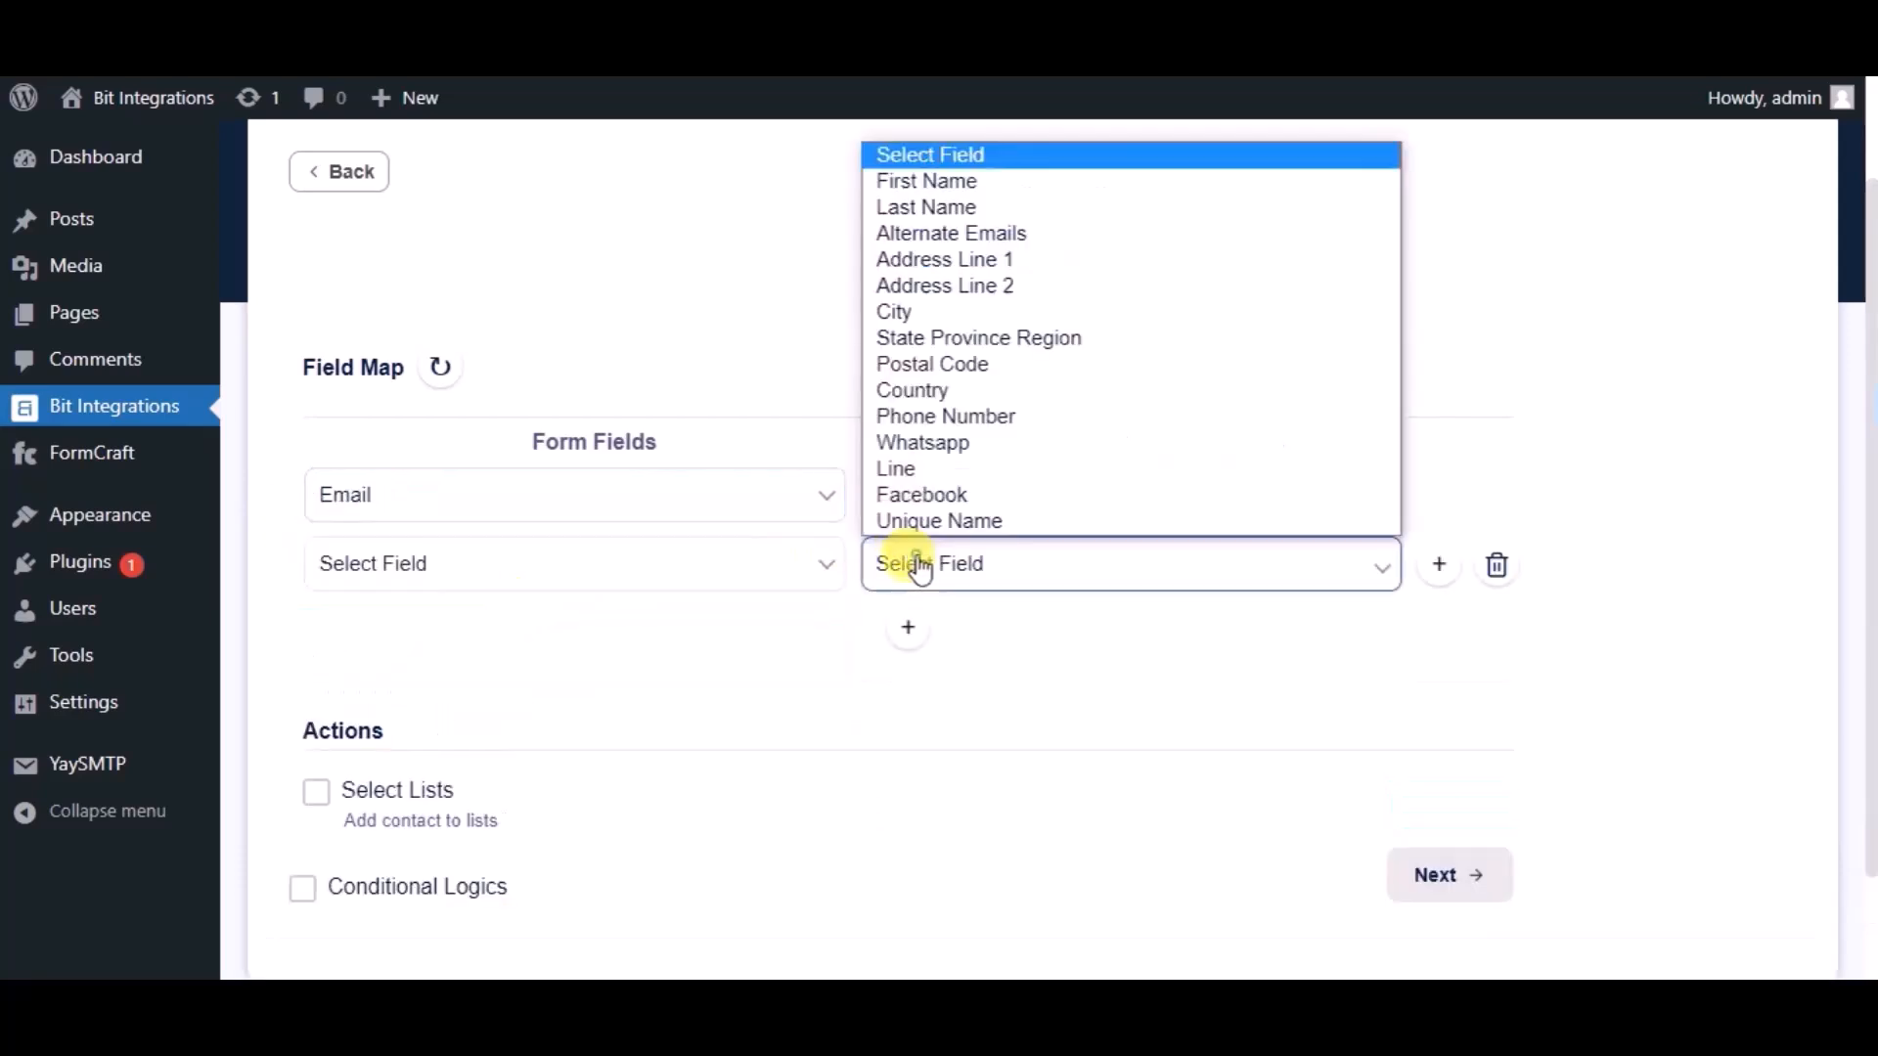
pyautogui.click(914, 182)
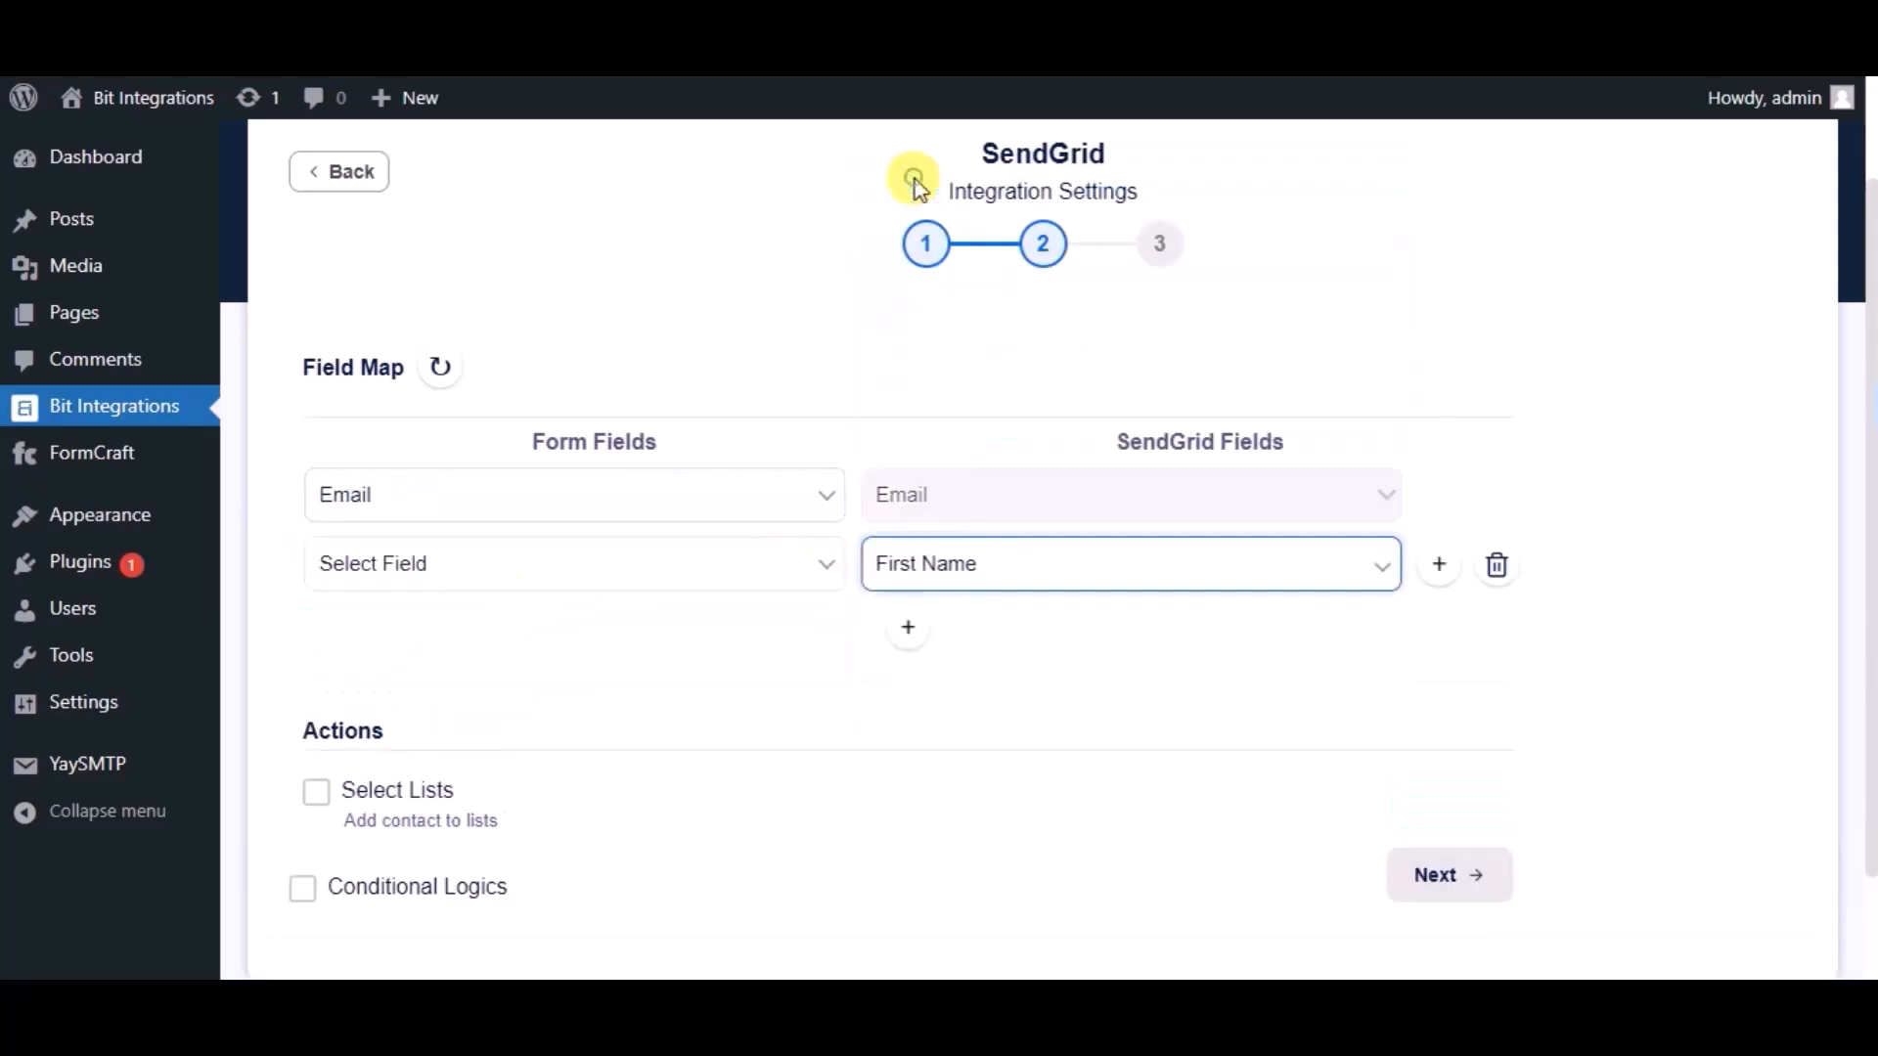
pyautogui.click(578, 560)
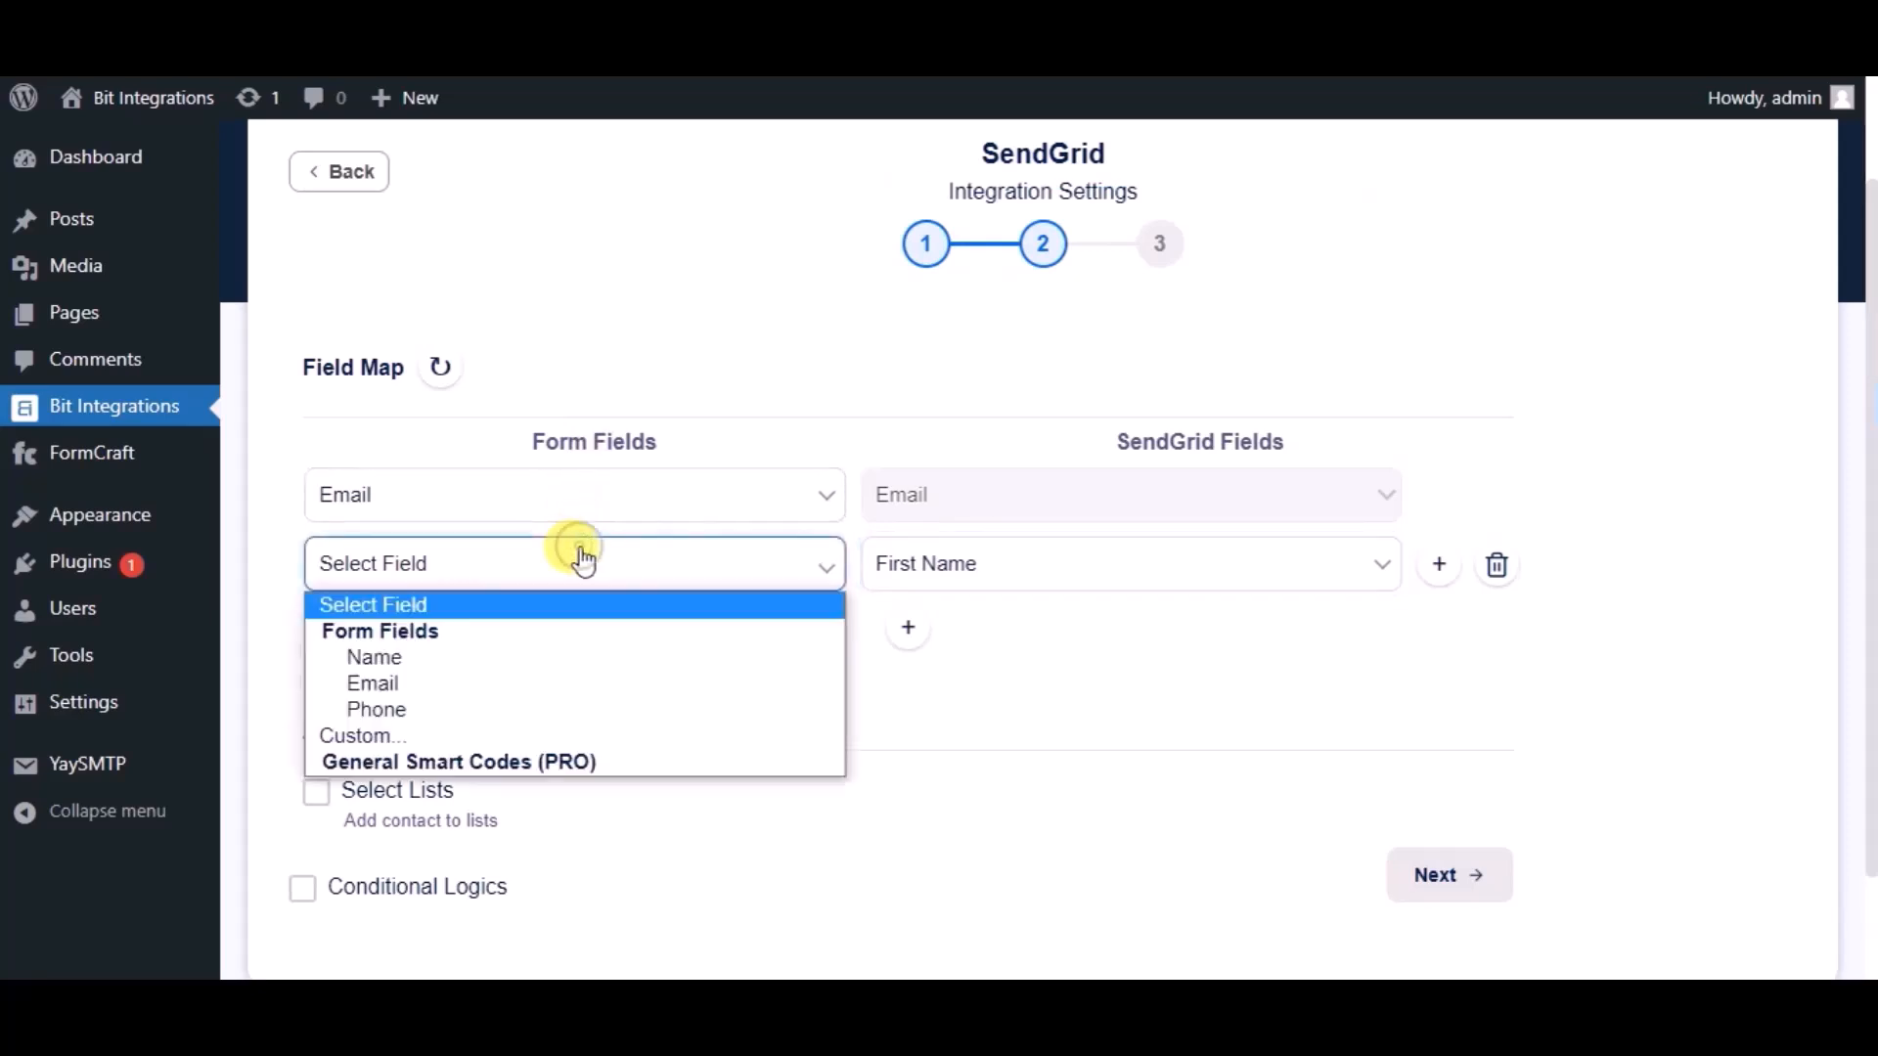
pyautogui.click(407, 657)
# - Add a mapping from Phone to SendGrid Phone Number and finish the integration
pyautogui.click(896, 633)
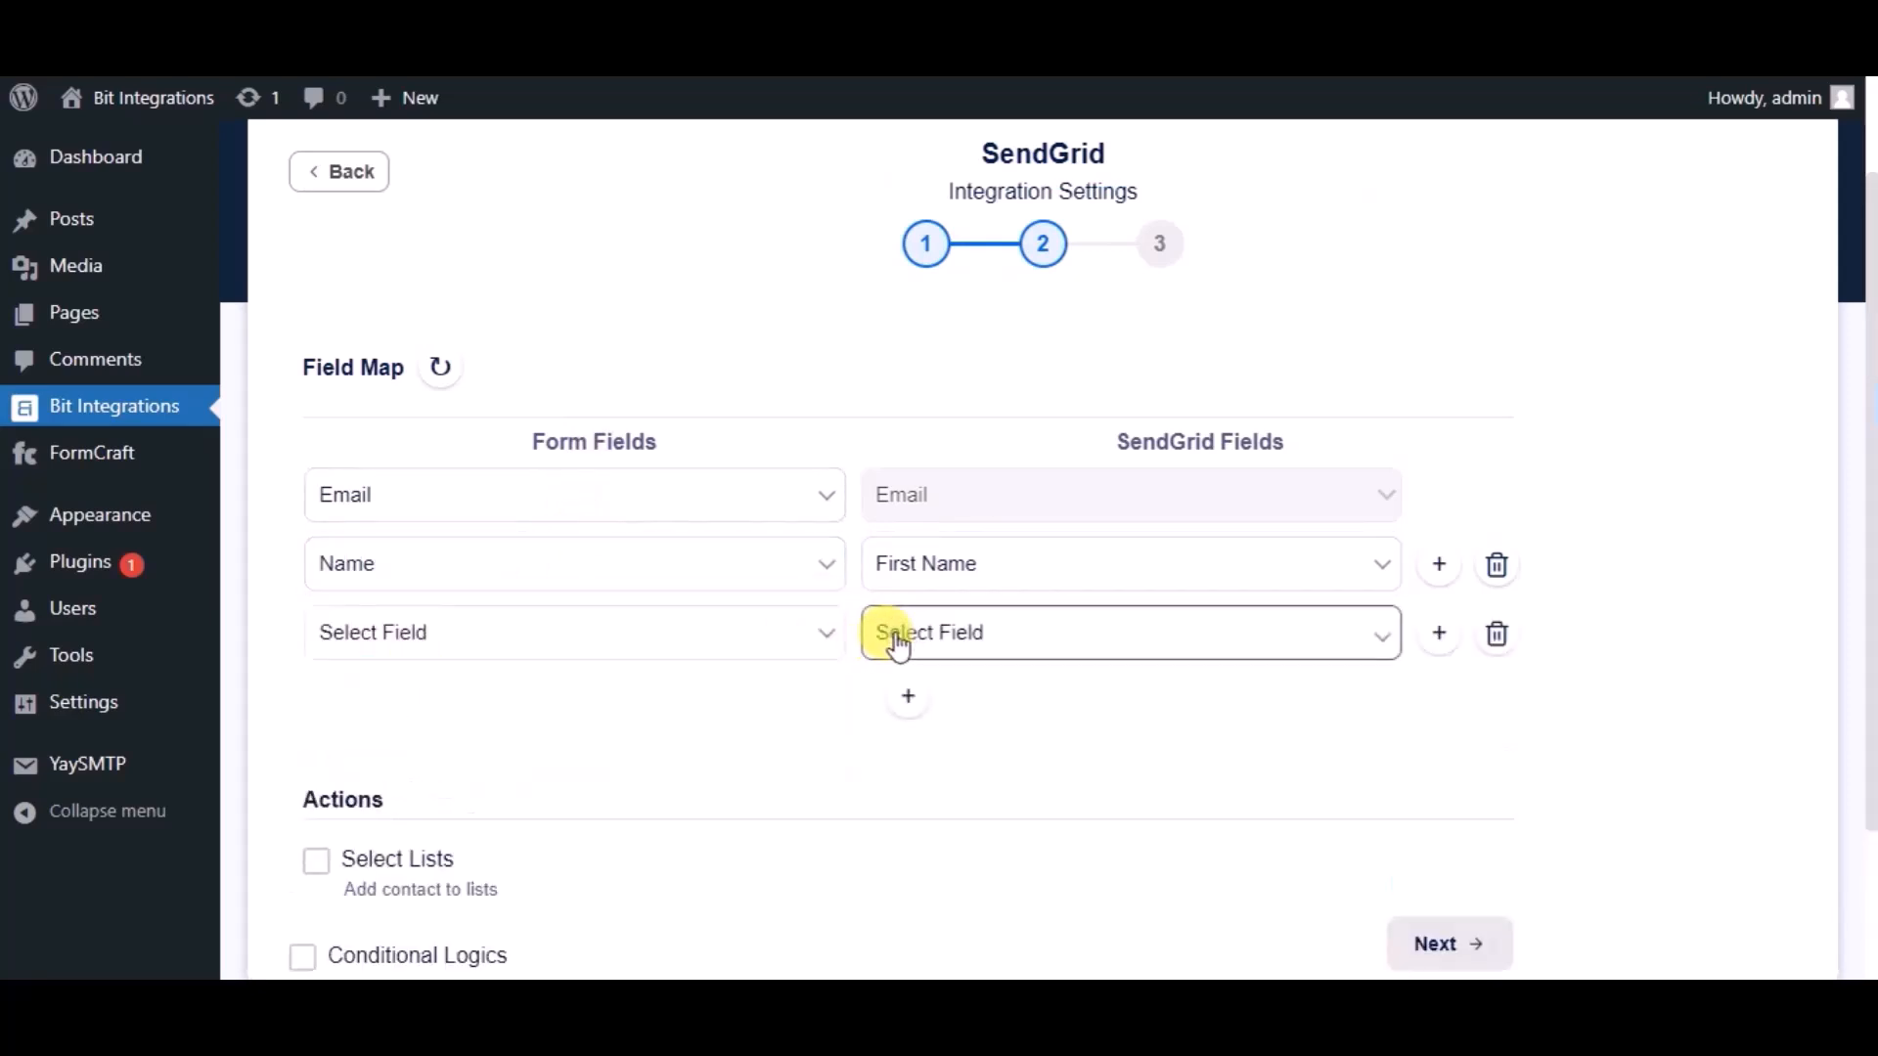
pyautogui.click(895, 638)
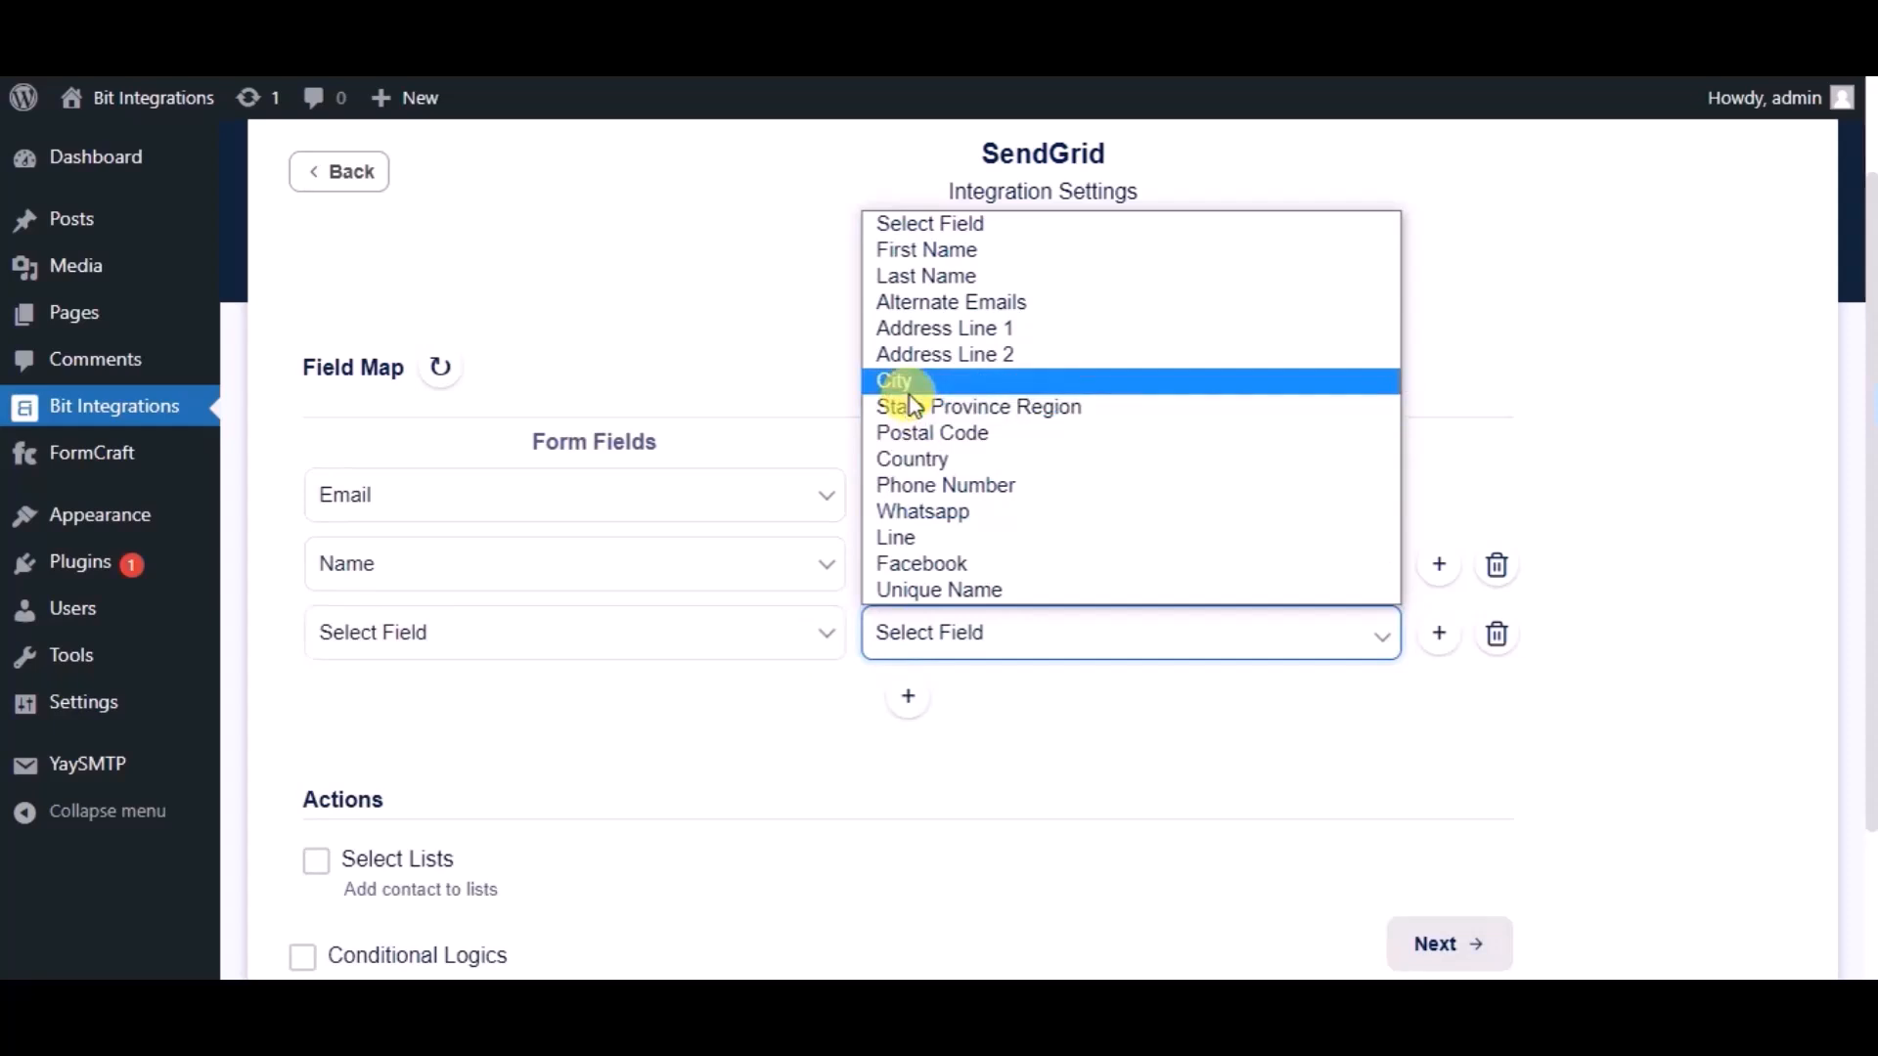
pyautogui.click(918, 485)
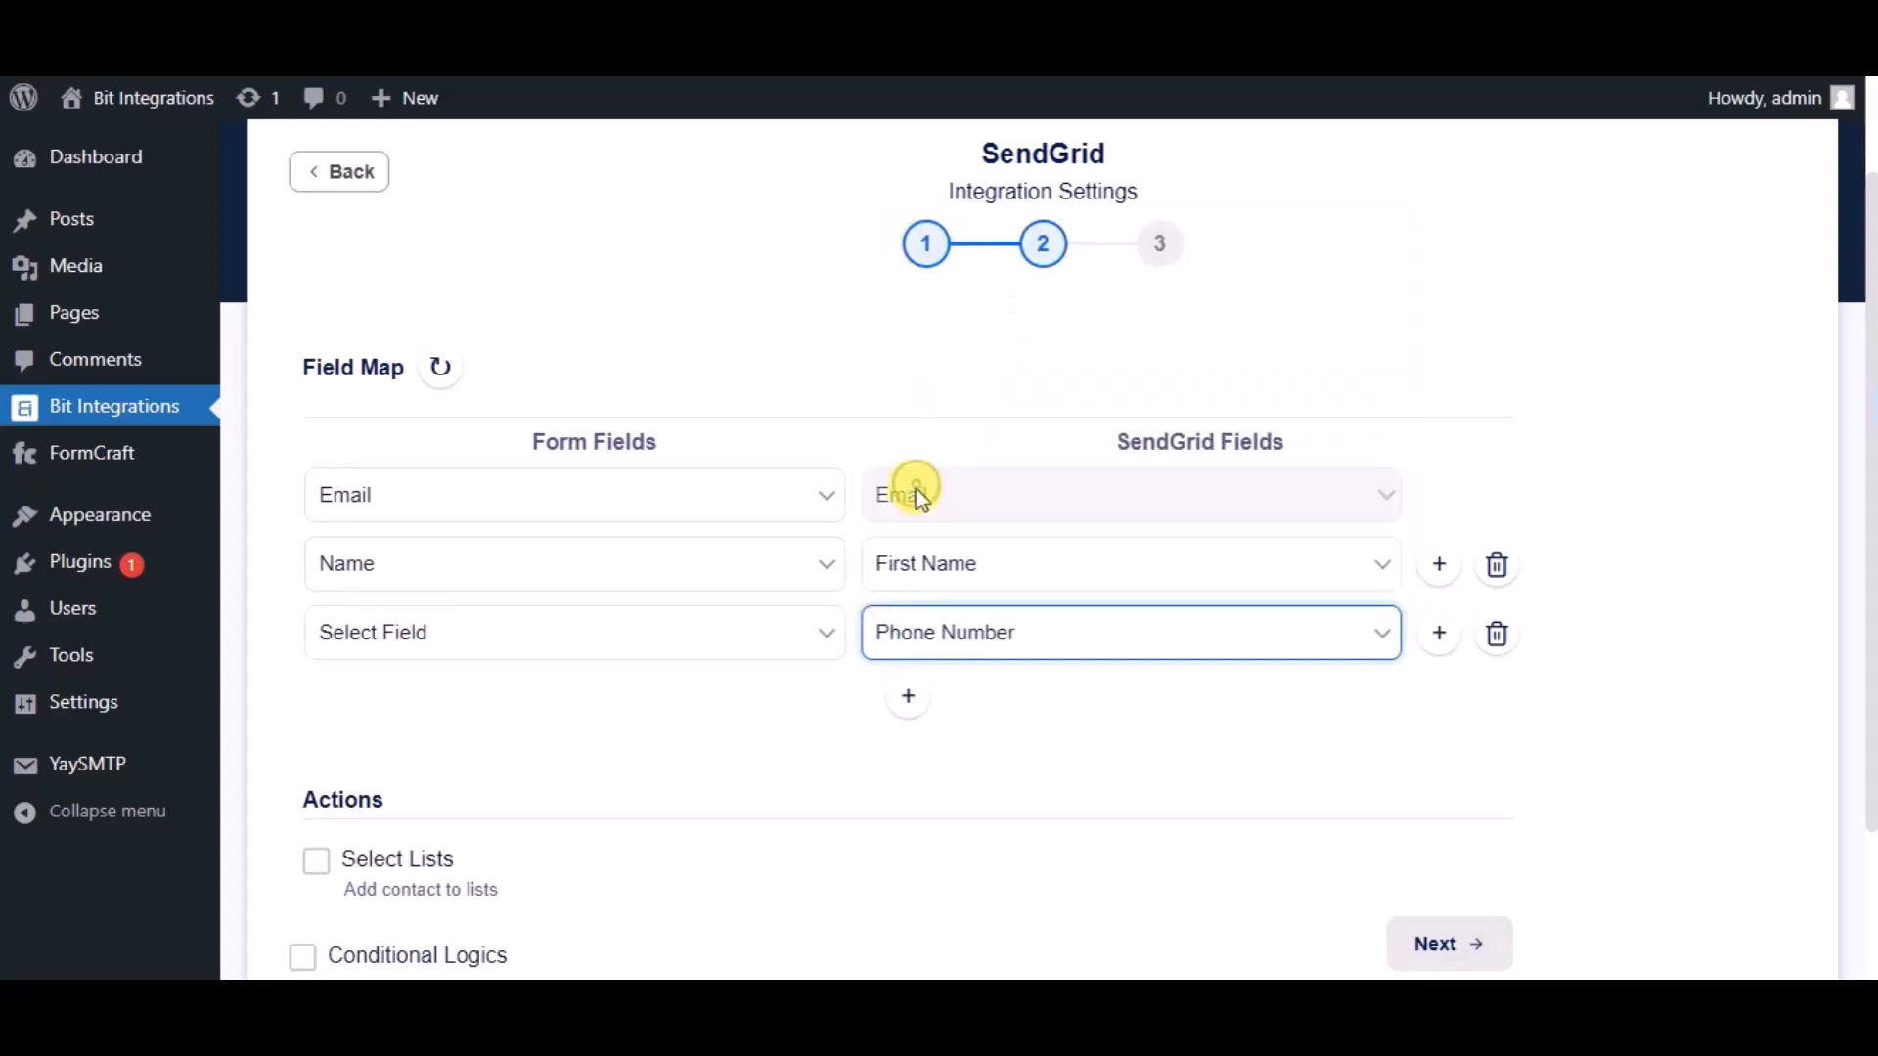
pyautogui.click(713, 650)
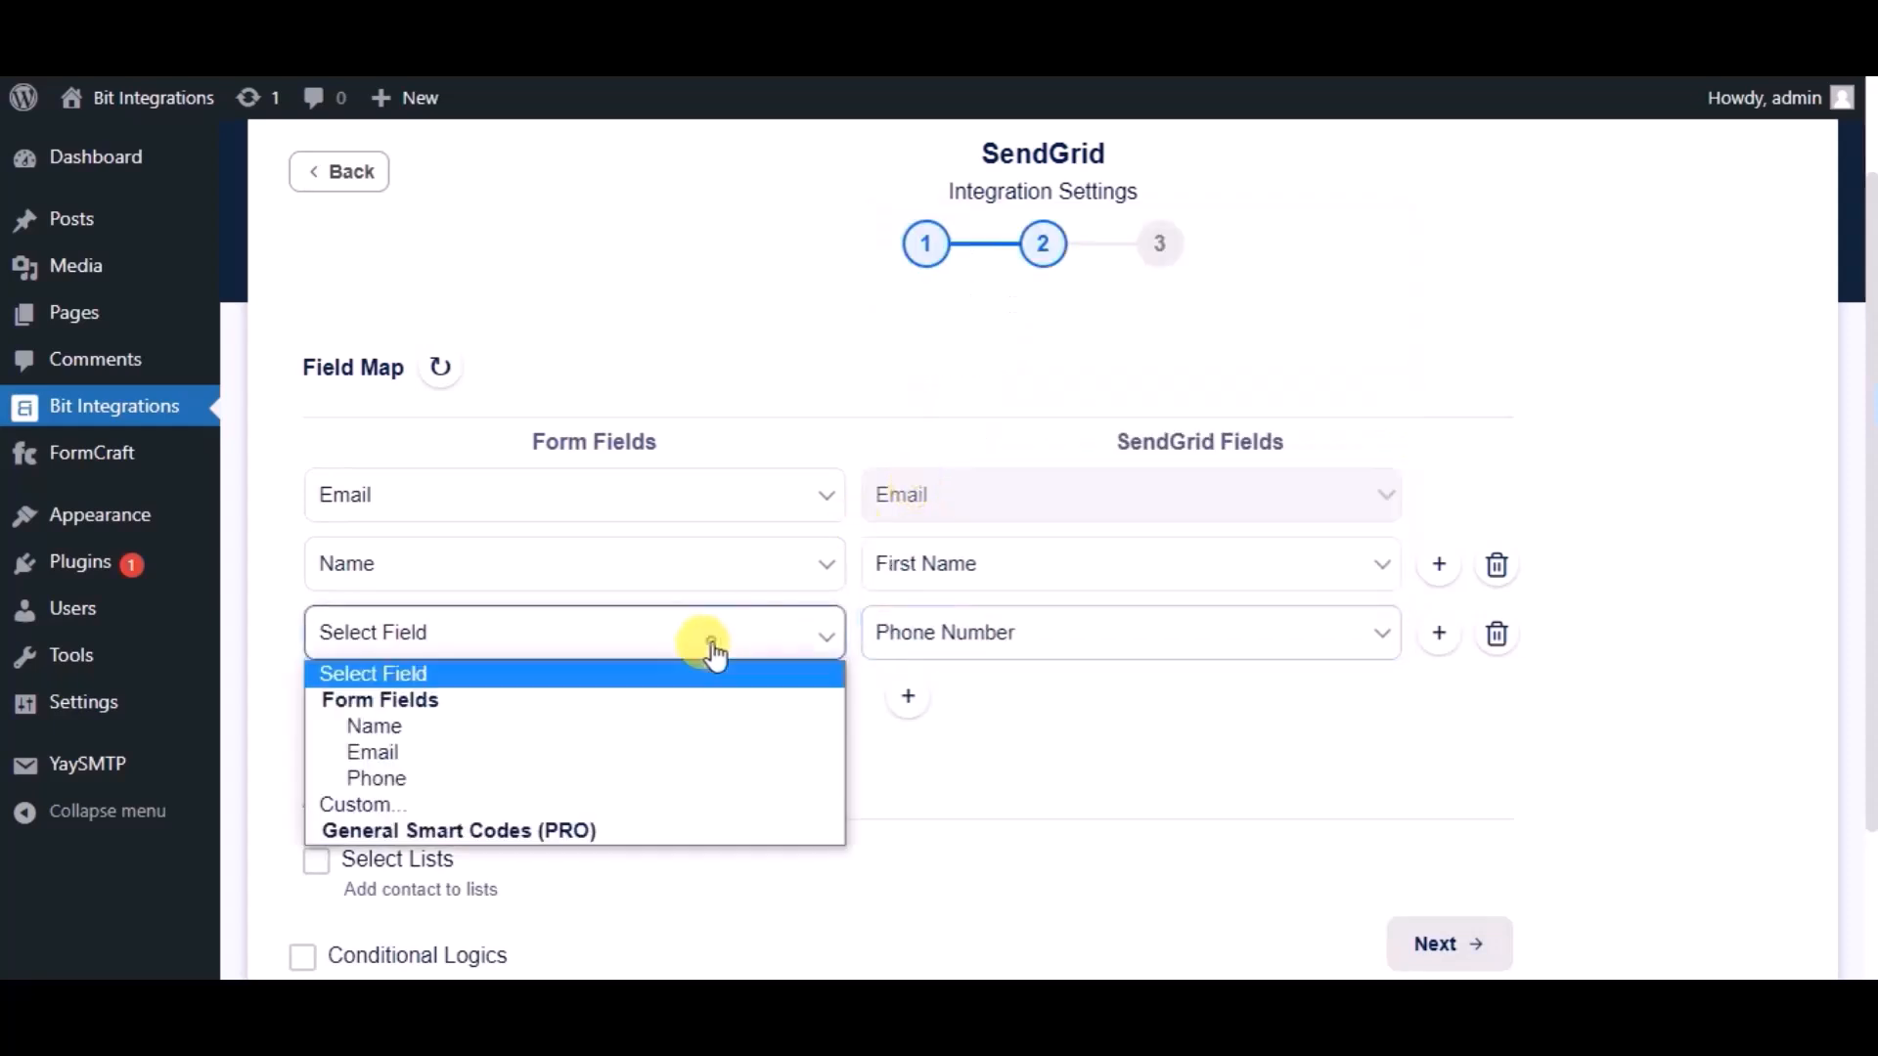
pyautogui.click(431, 769)
pyautogui.scroll(-2, 667, 708)
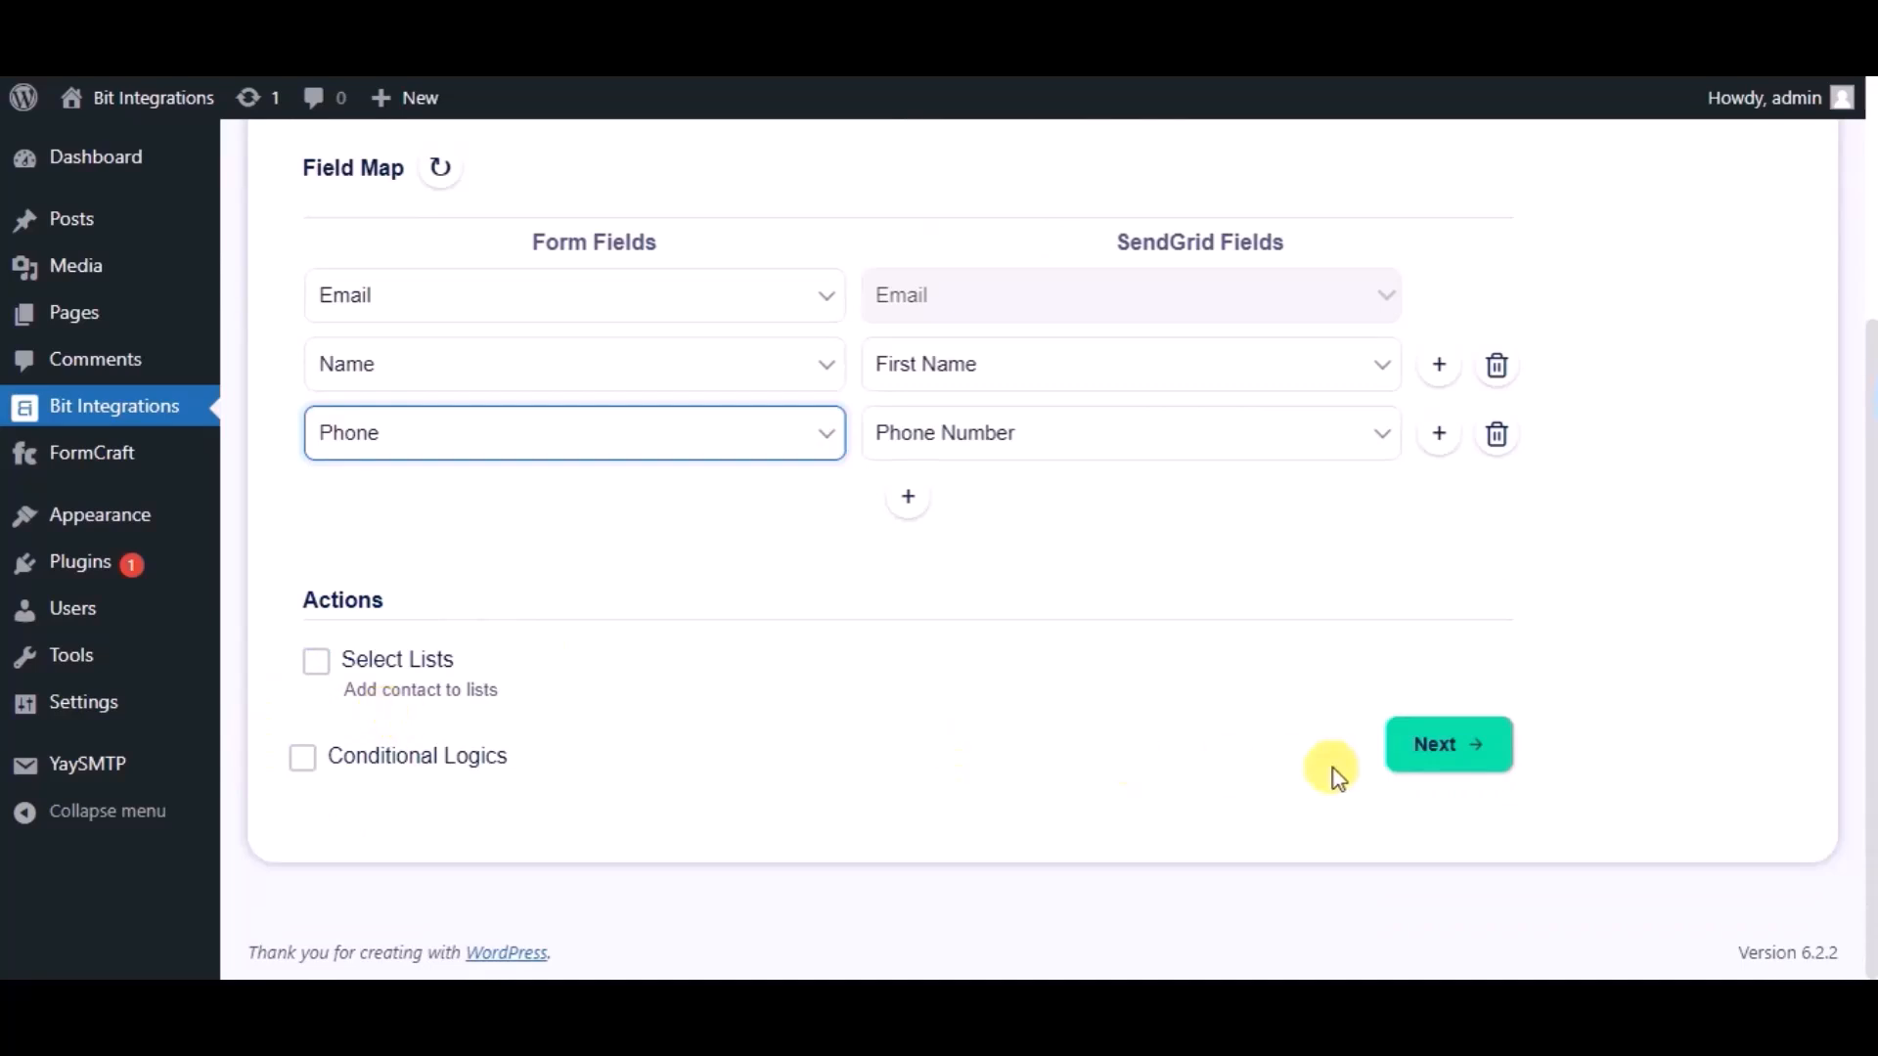
pyautogui.click(1402, 767)
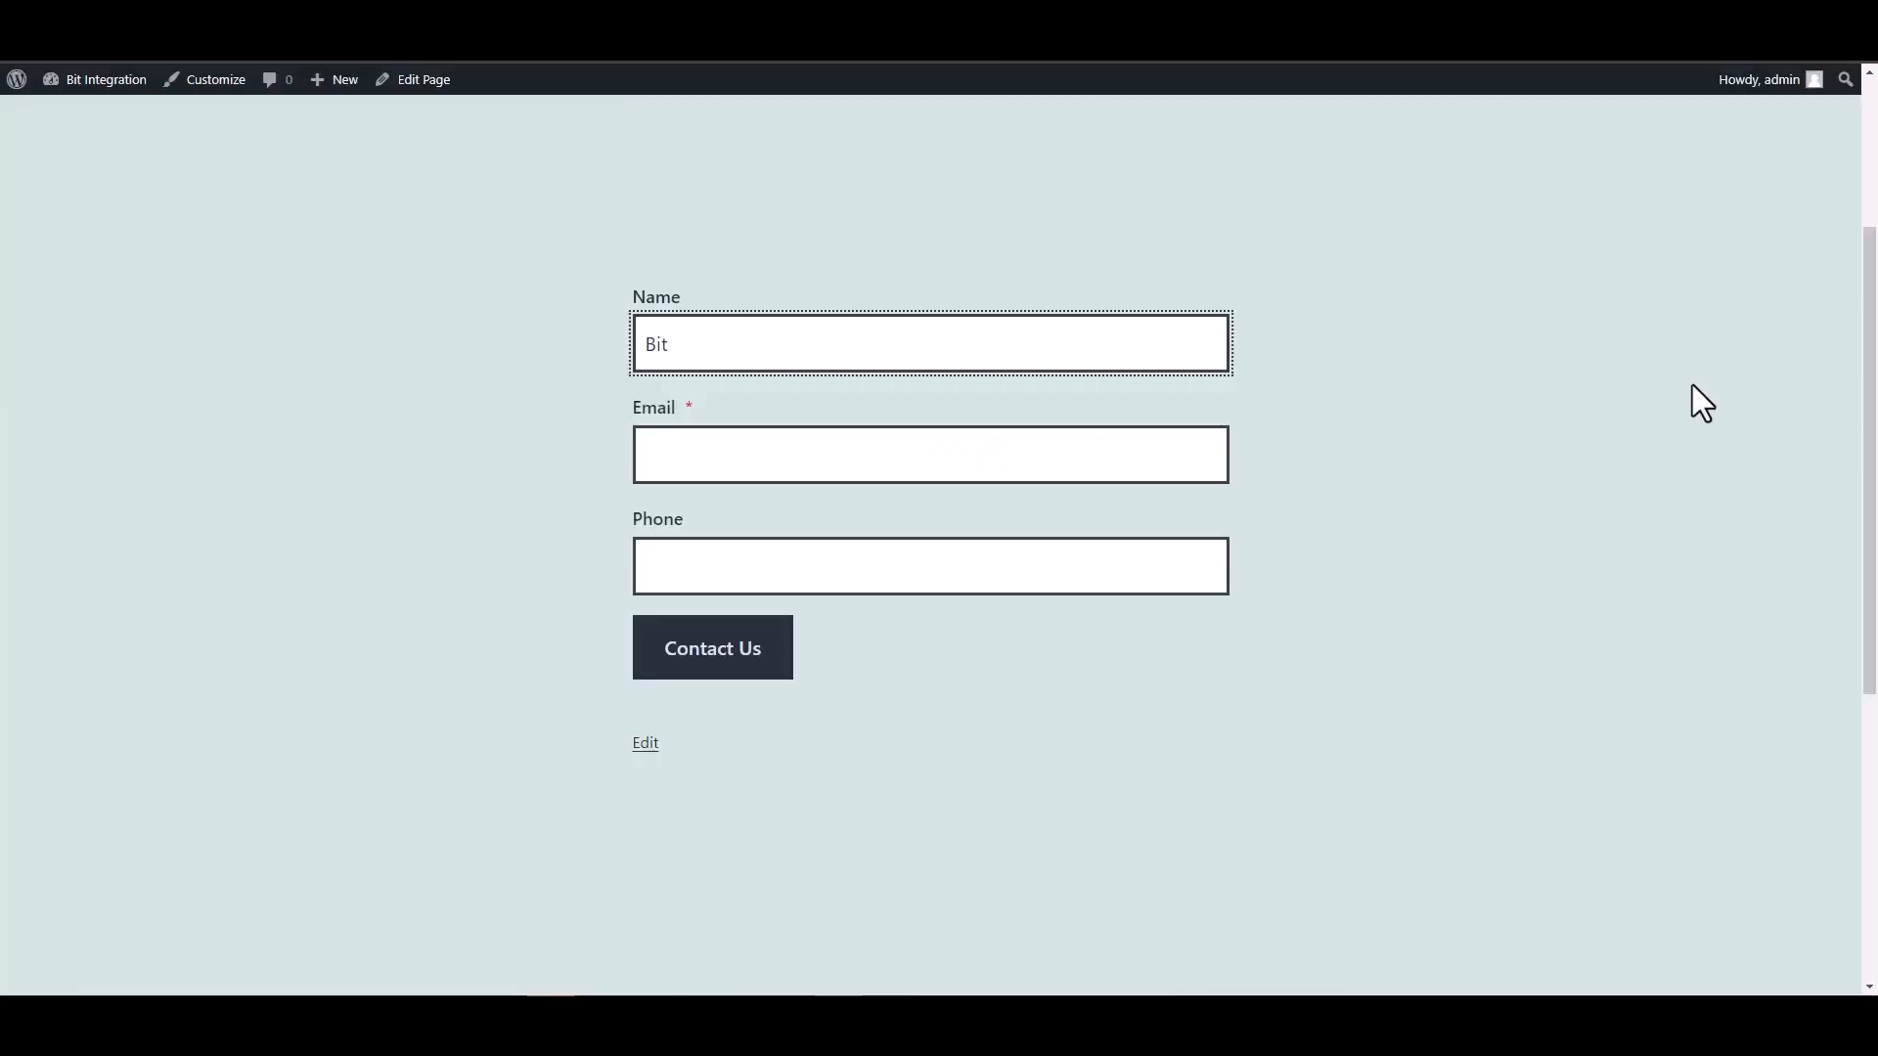
# - Submit the front-end contact form with name 'Bit Integrations', an e-mail and a phone number
pyautogui.write('Integrations')
pyautogui.click(1211, 453)
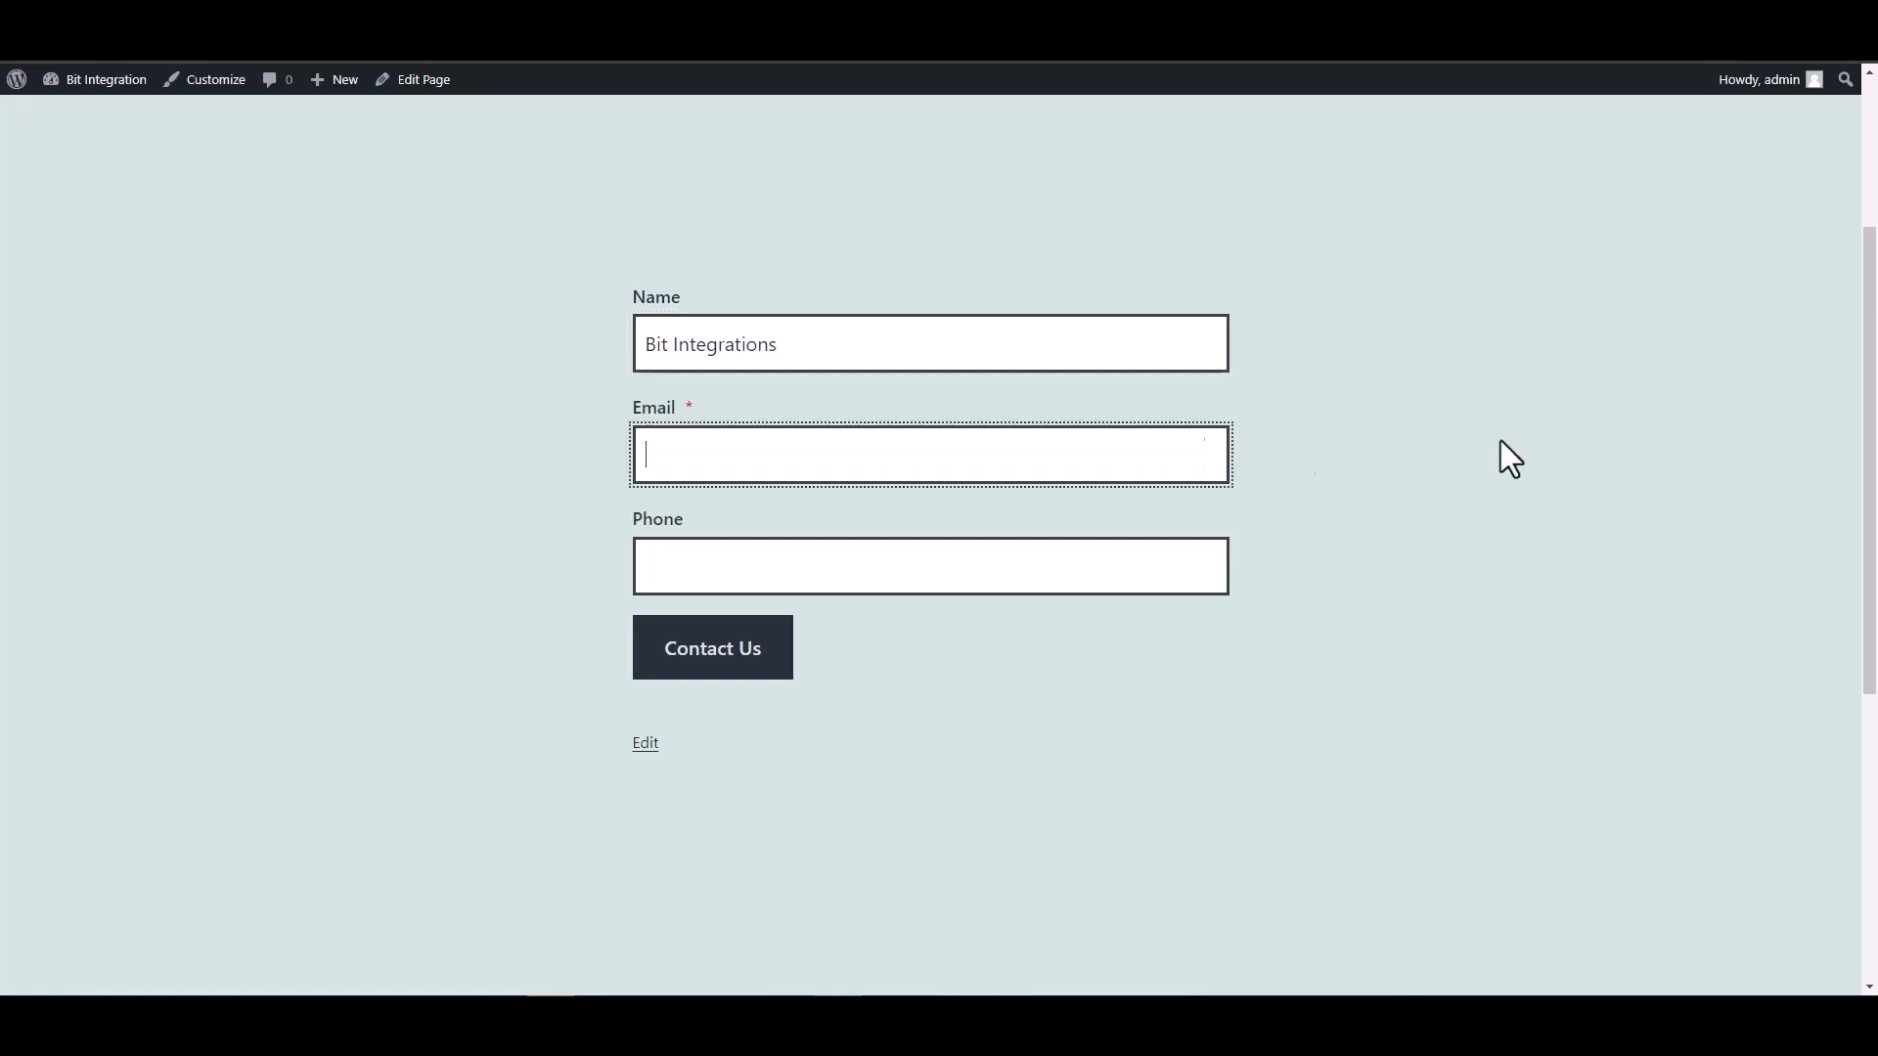
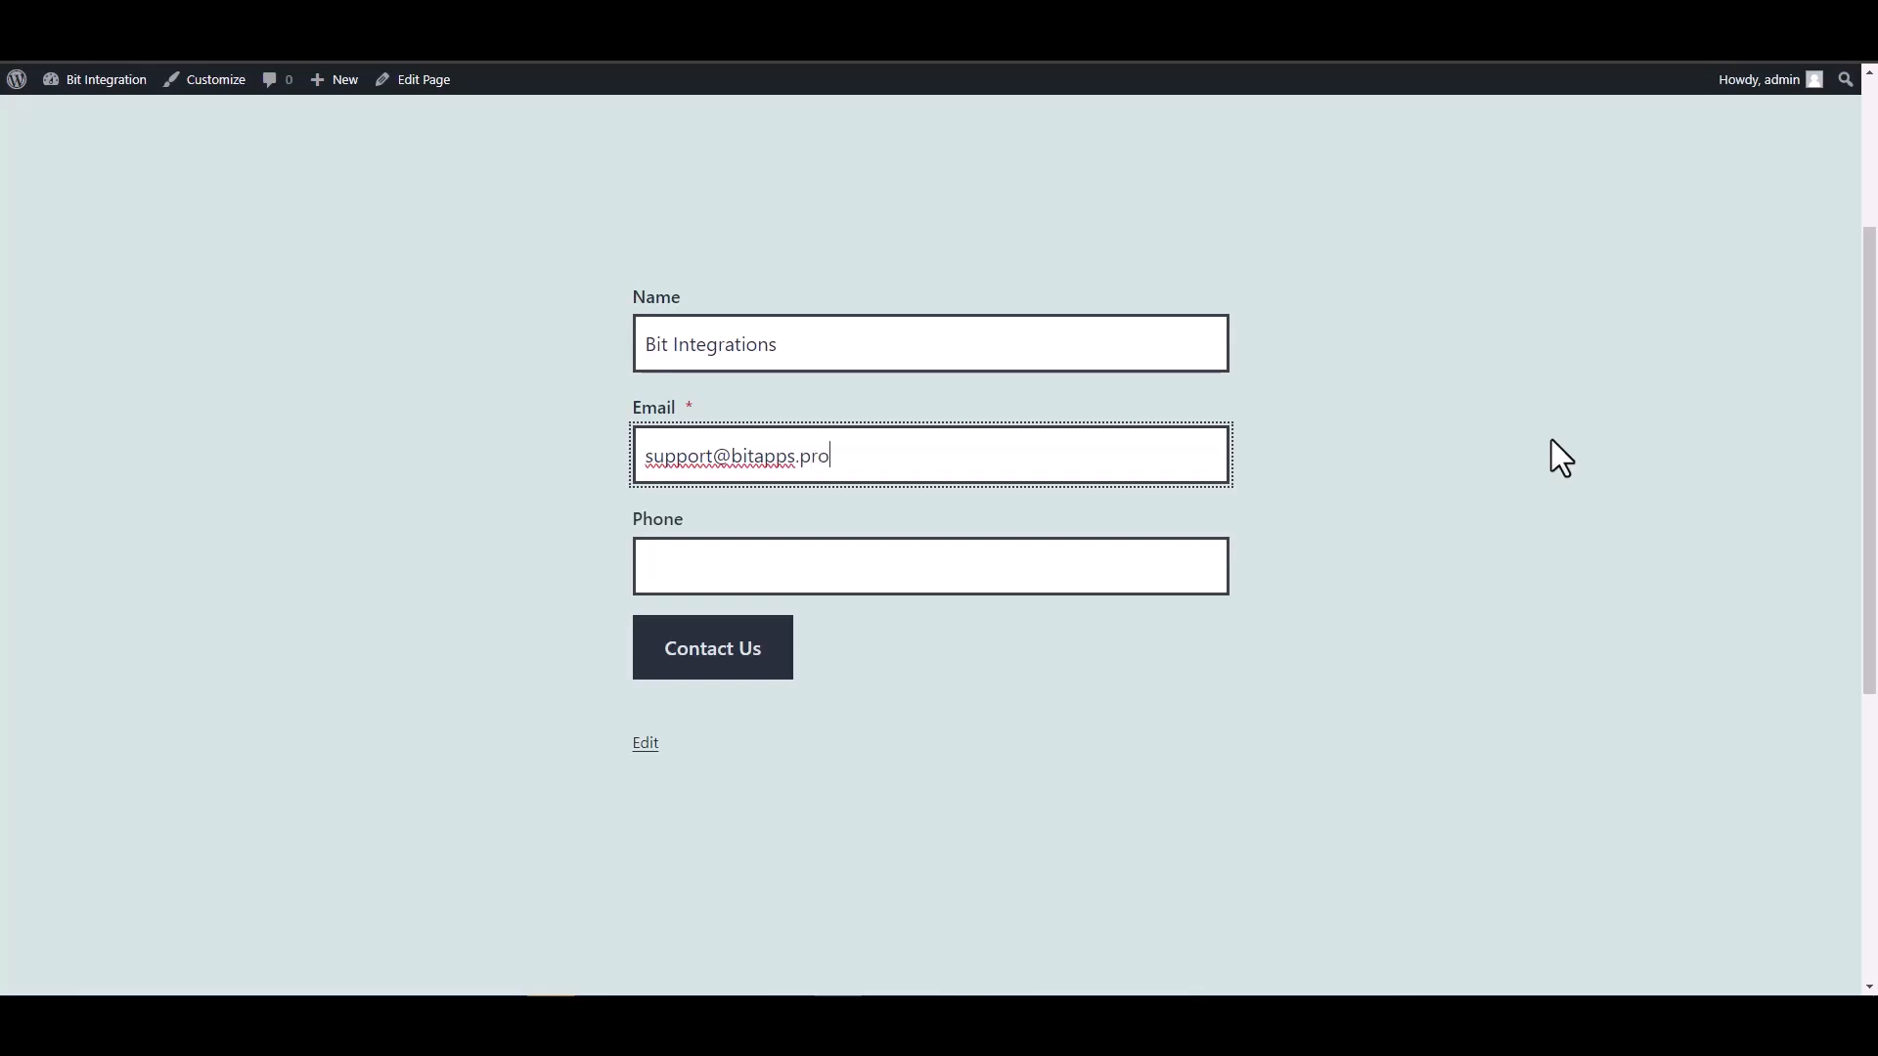
pyautogui.press('Tab')
pyautogui.write('444555666')
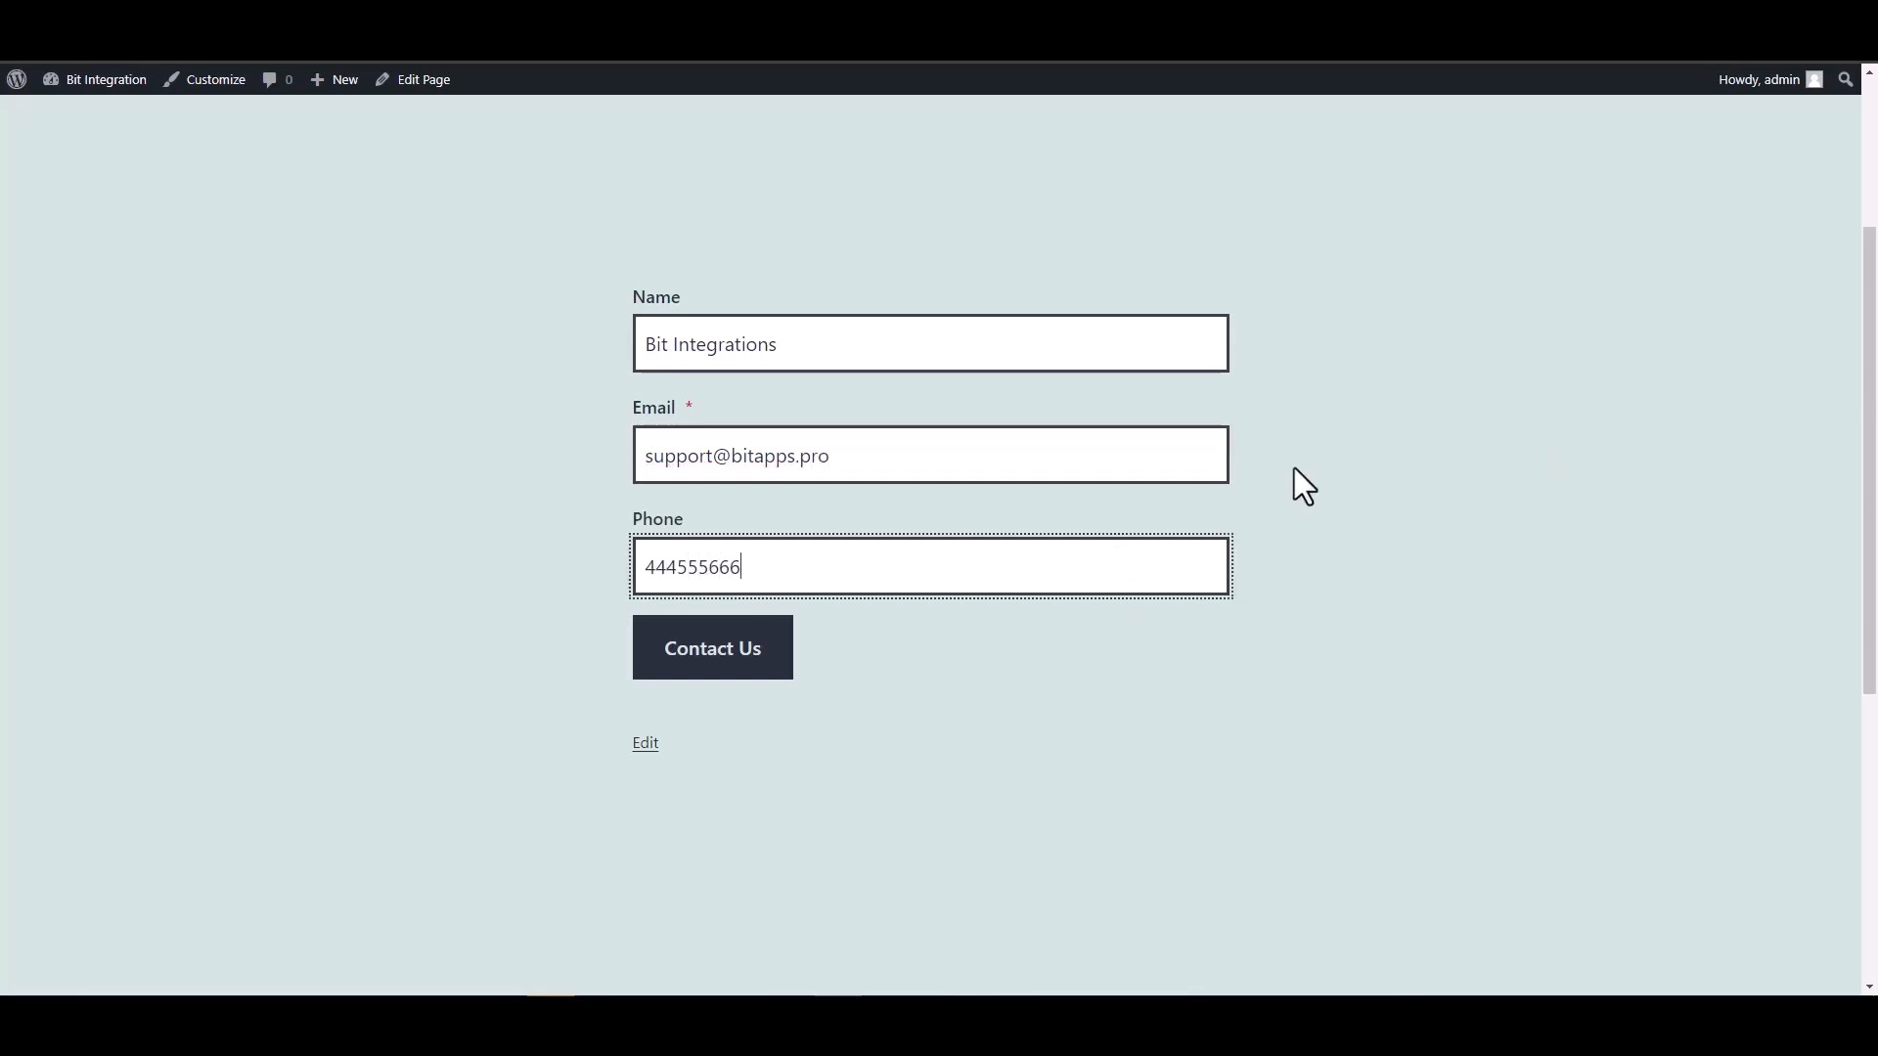
pyautogui.click(783, 659)
# - Open the new contact from Marketing > Contacts > All Contacts to verify First Name Bit Integrations
pyautogui.scroll(-2, 1187, 579)
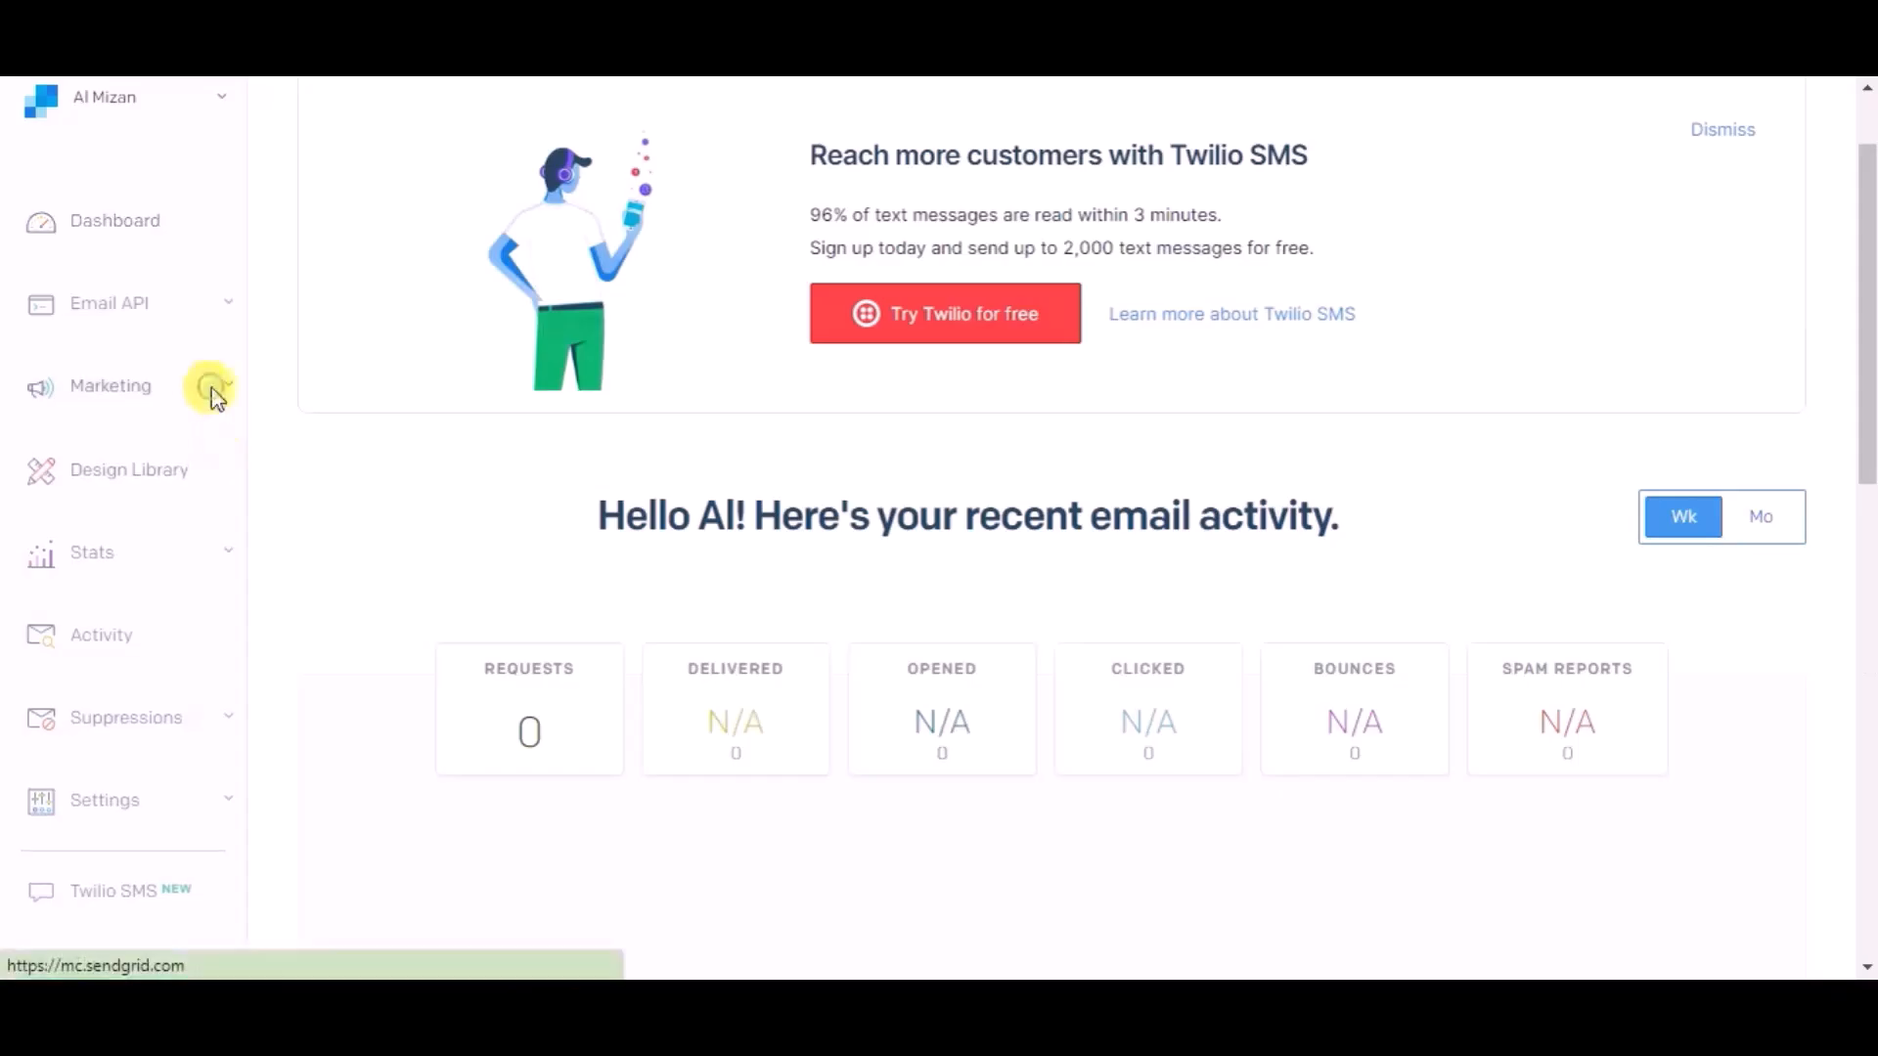
pyautogui.click(211, 387)
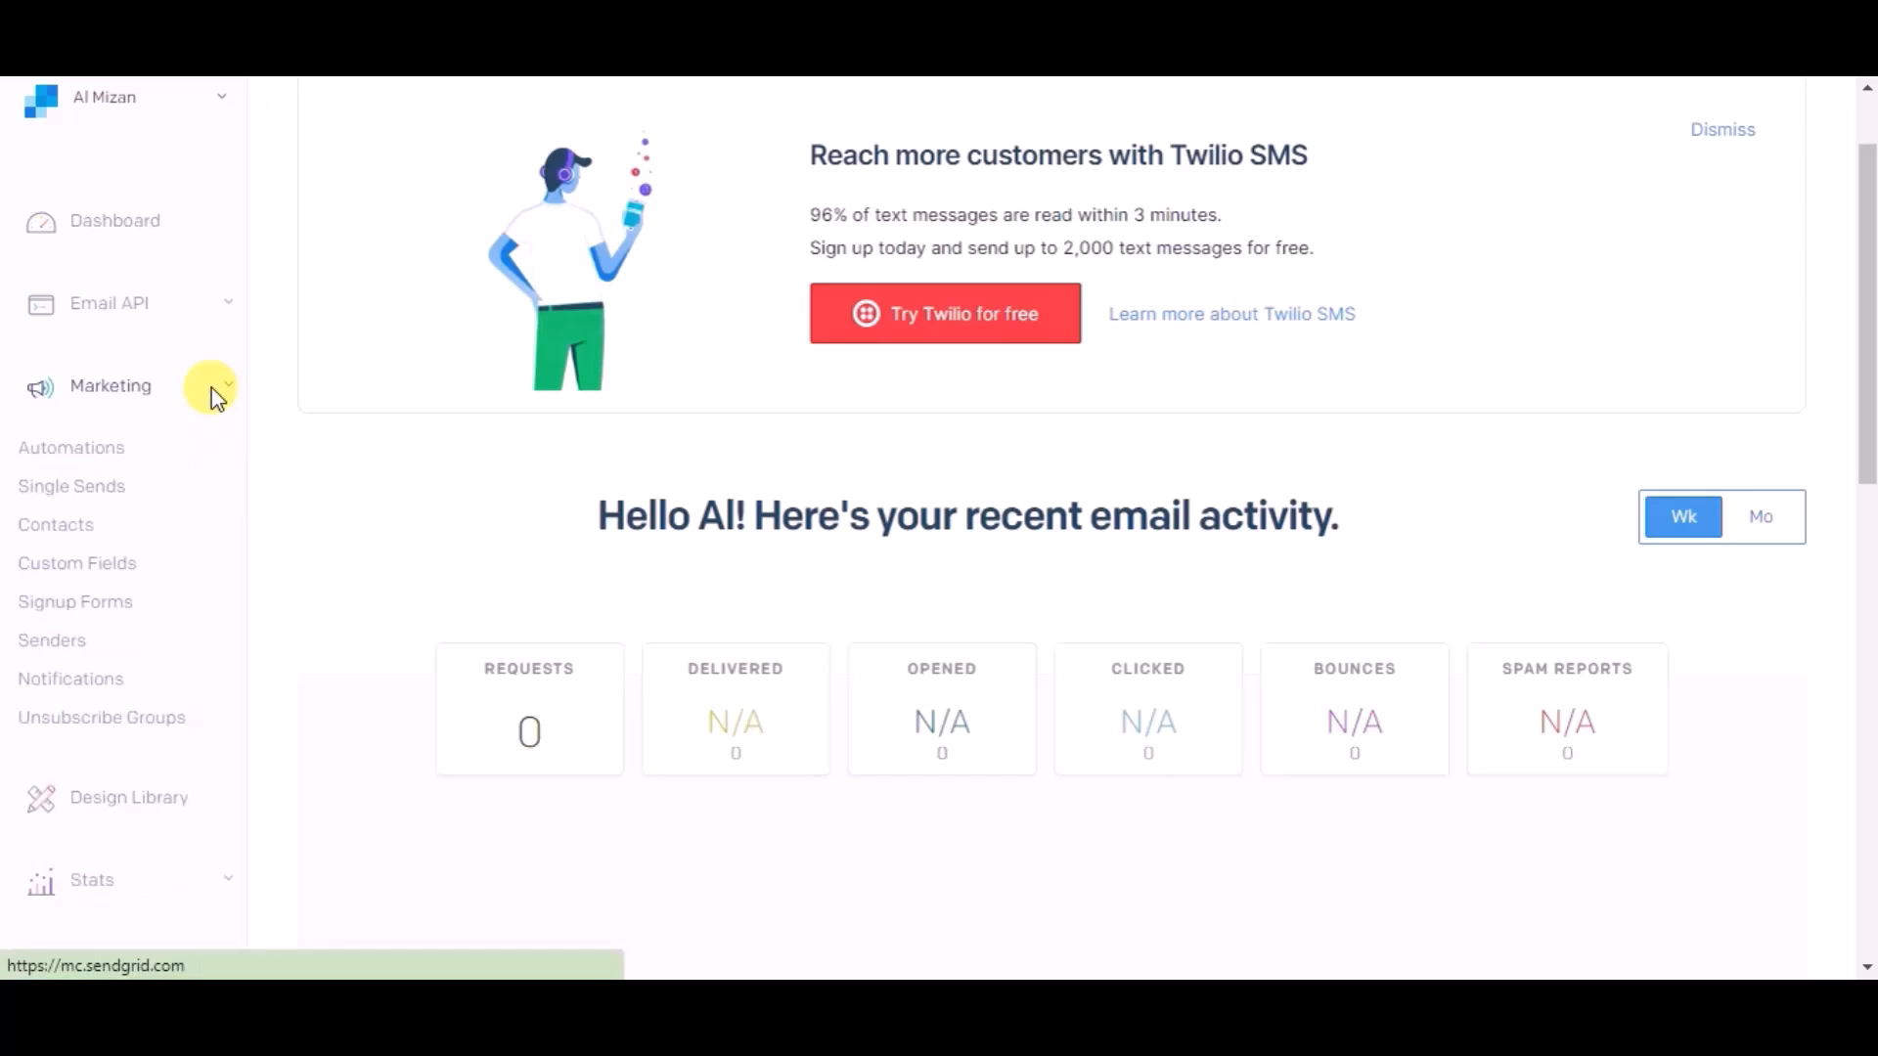
pyautogui.click(76, 528)
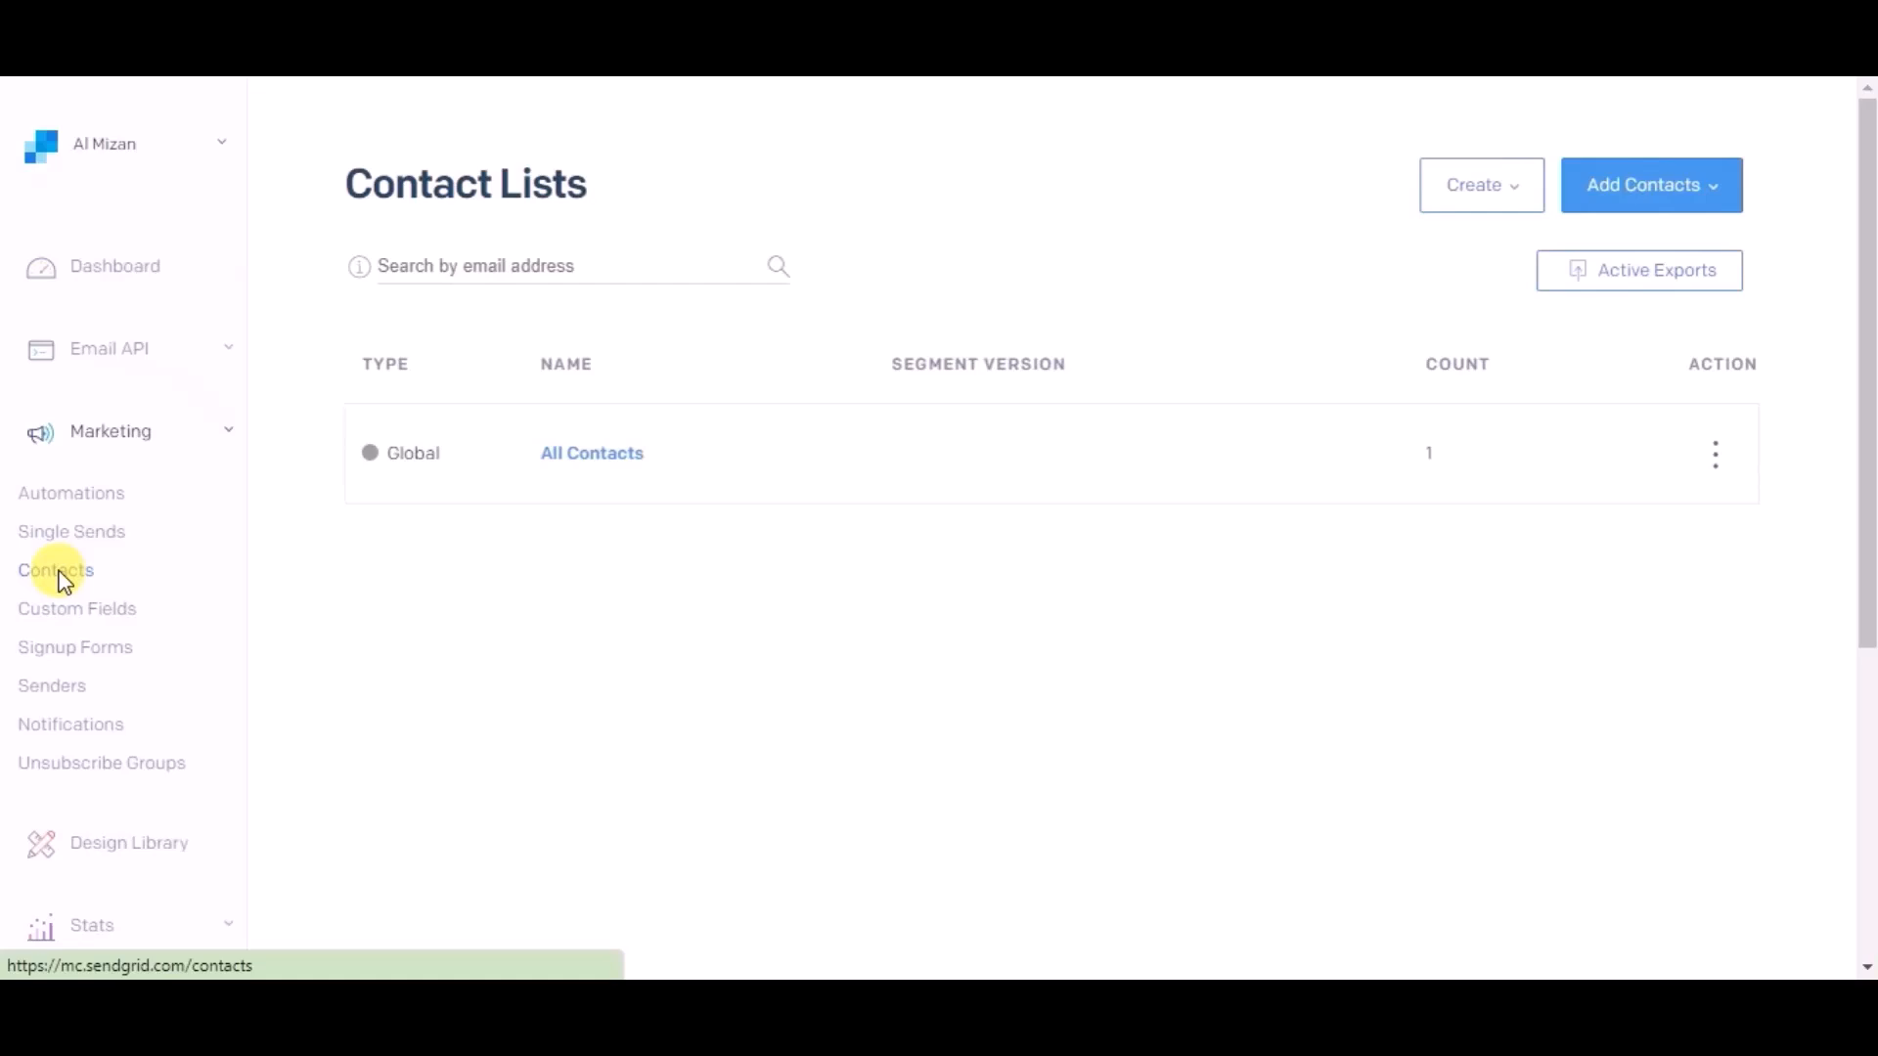
pyautogui.click(598, 456)
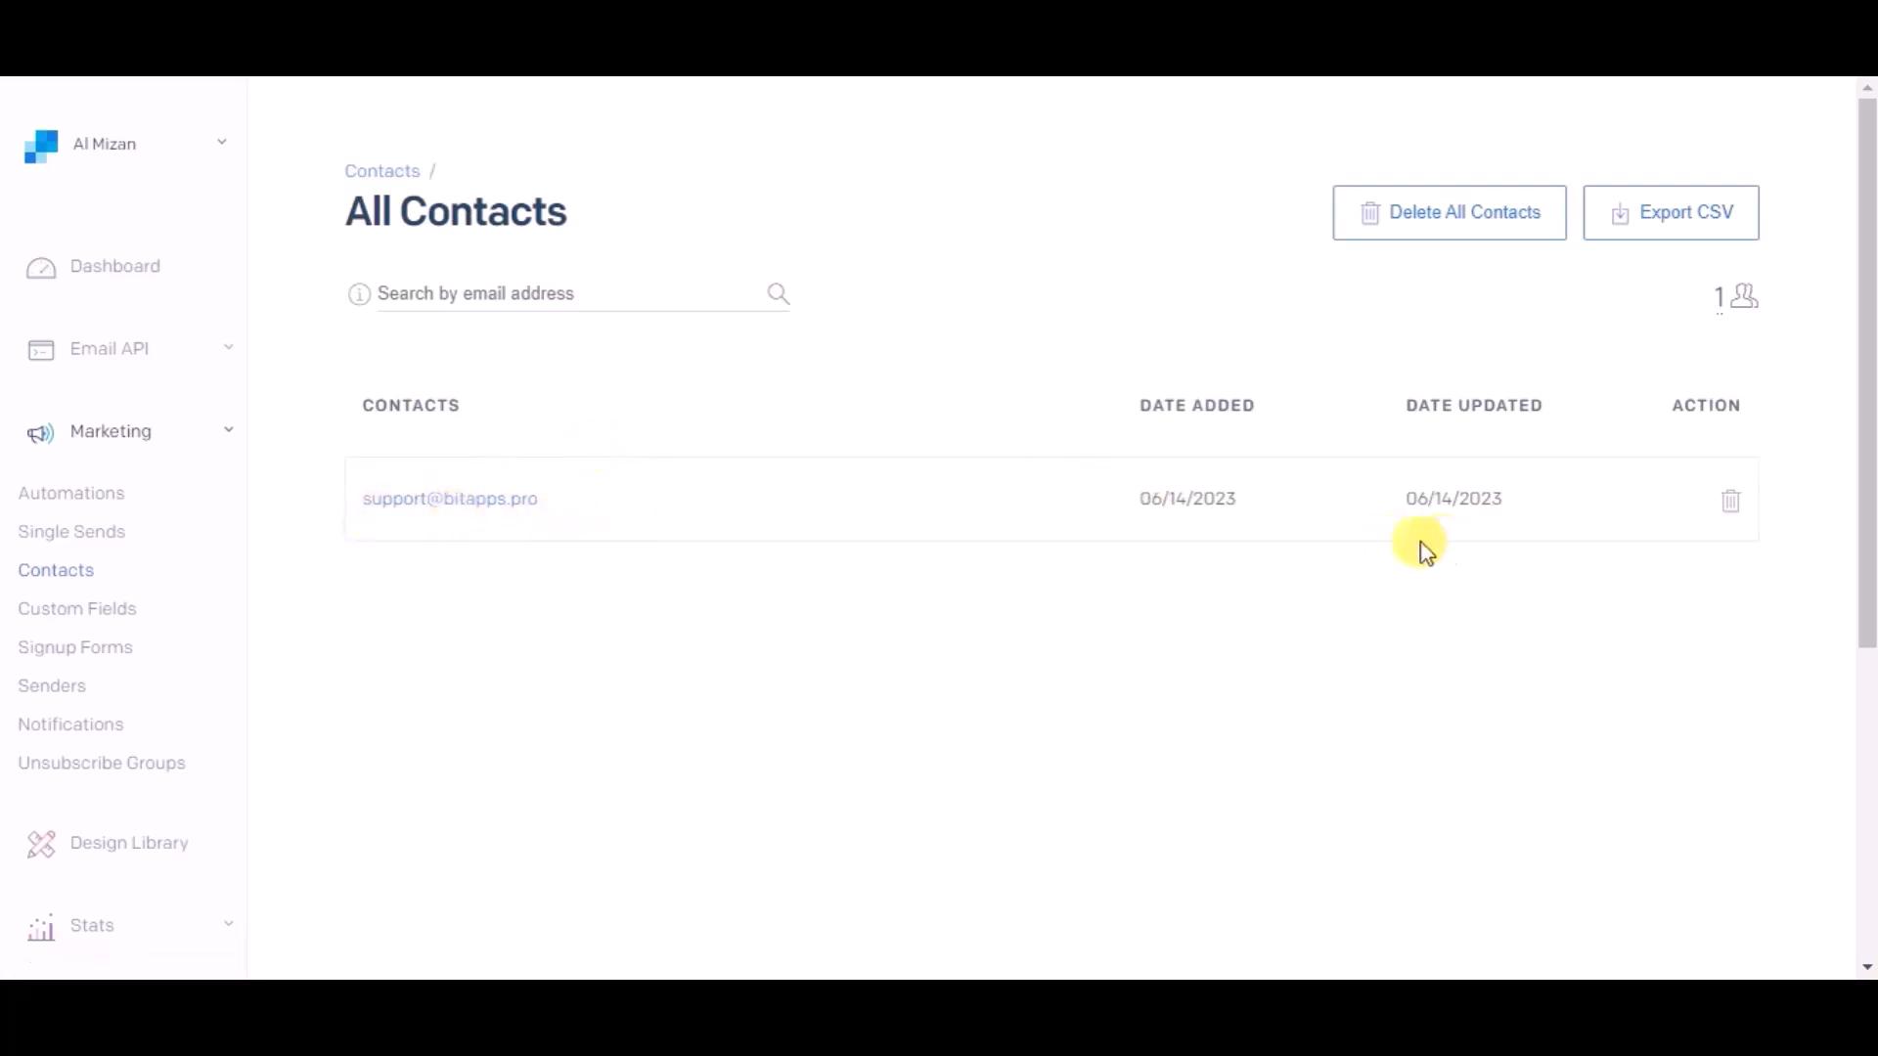
pyautogui.click(391, 507)
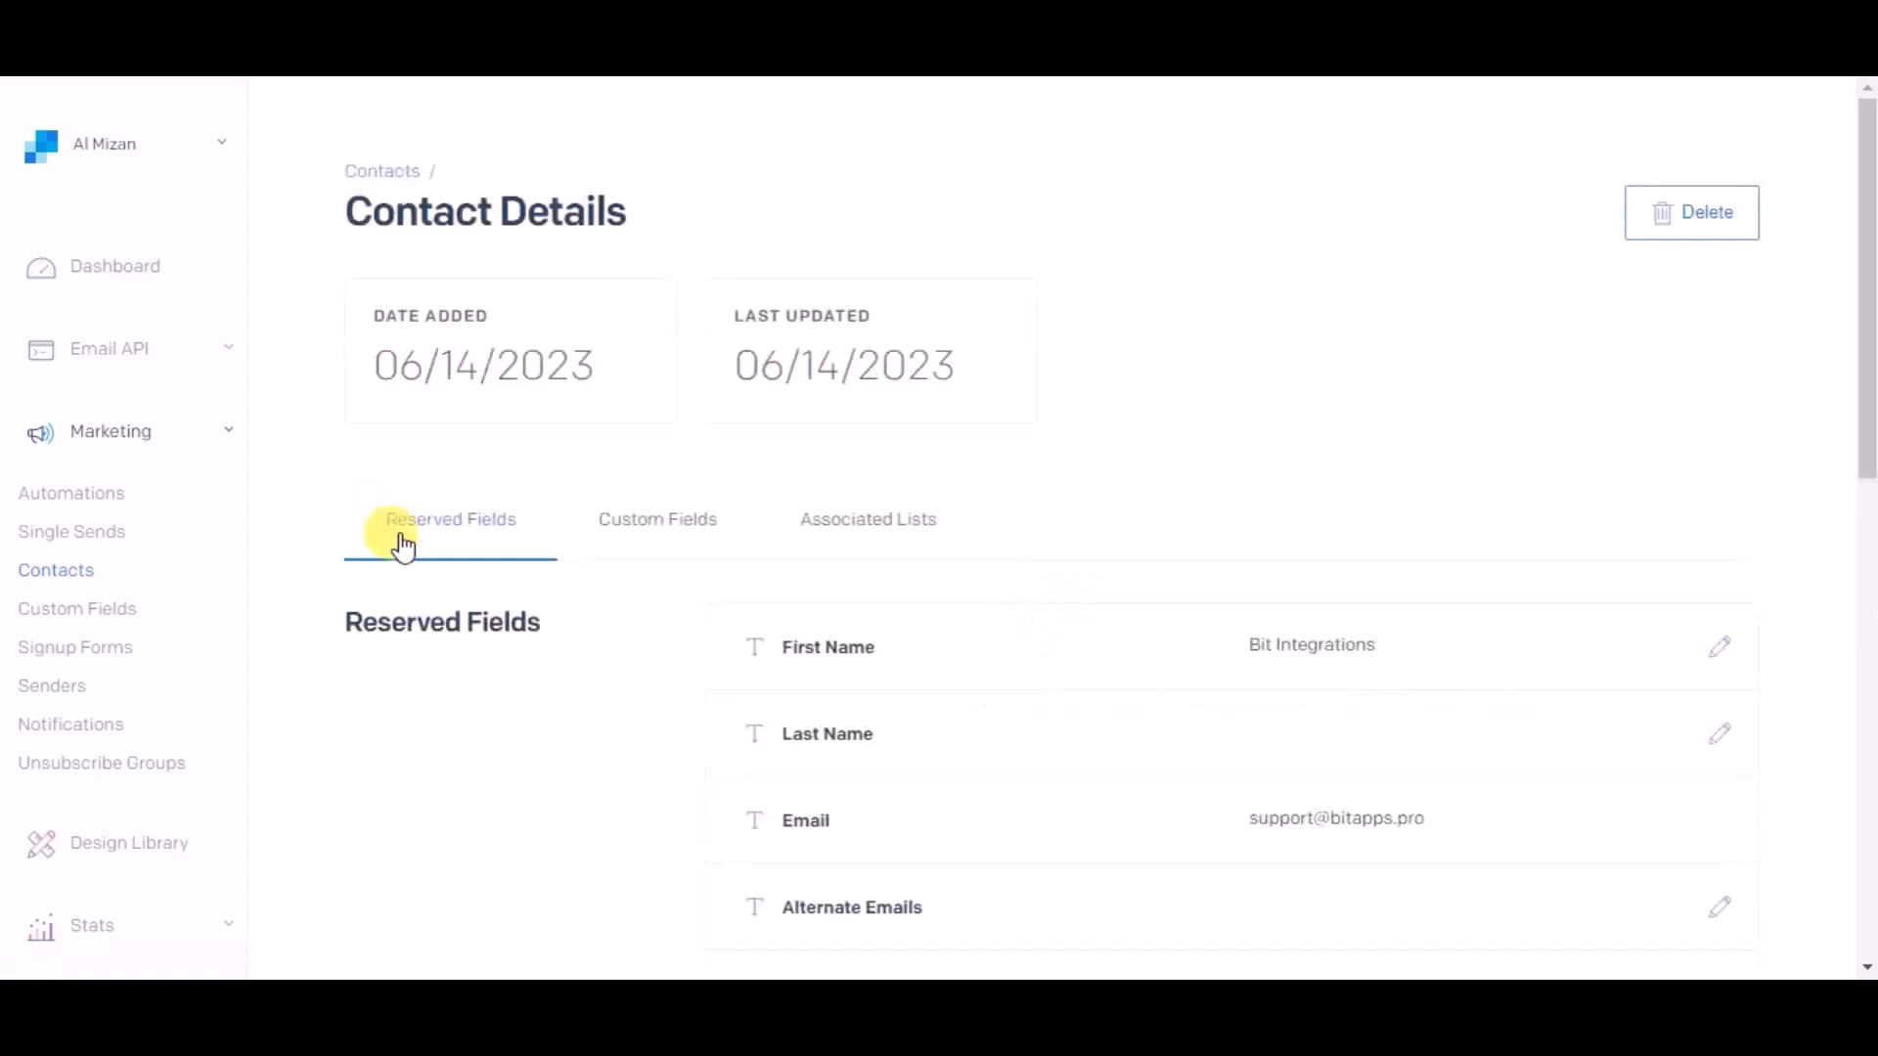
pyautogui.scroll(-1, 440, 649)
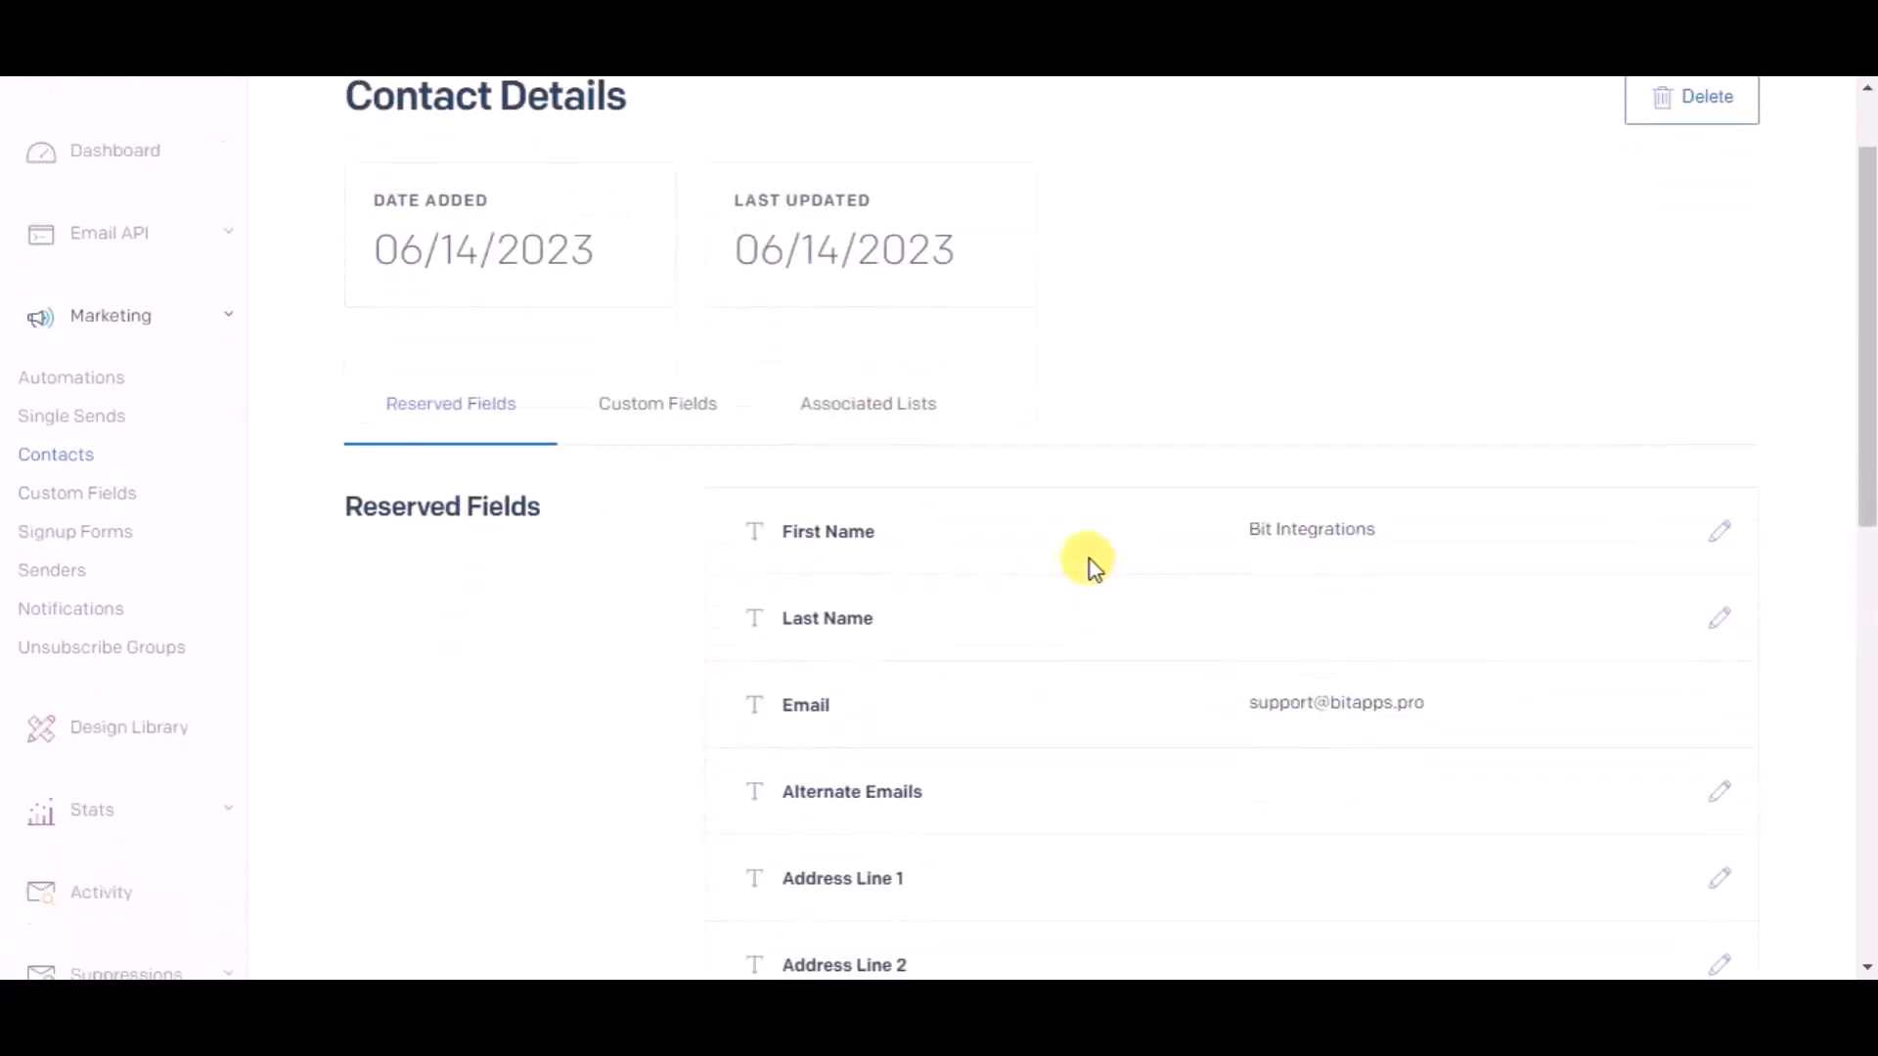
pyautogui.scroll(-3, 1178, 691)
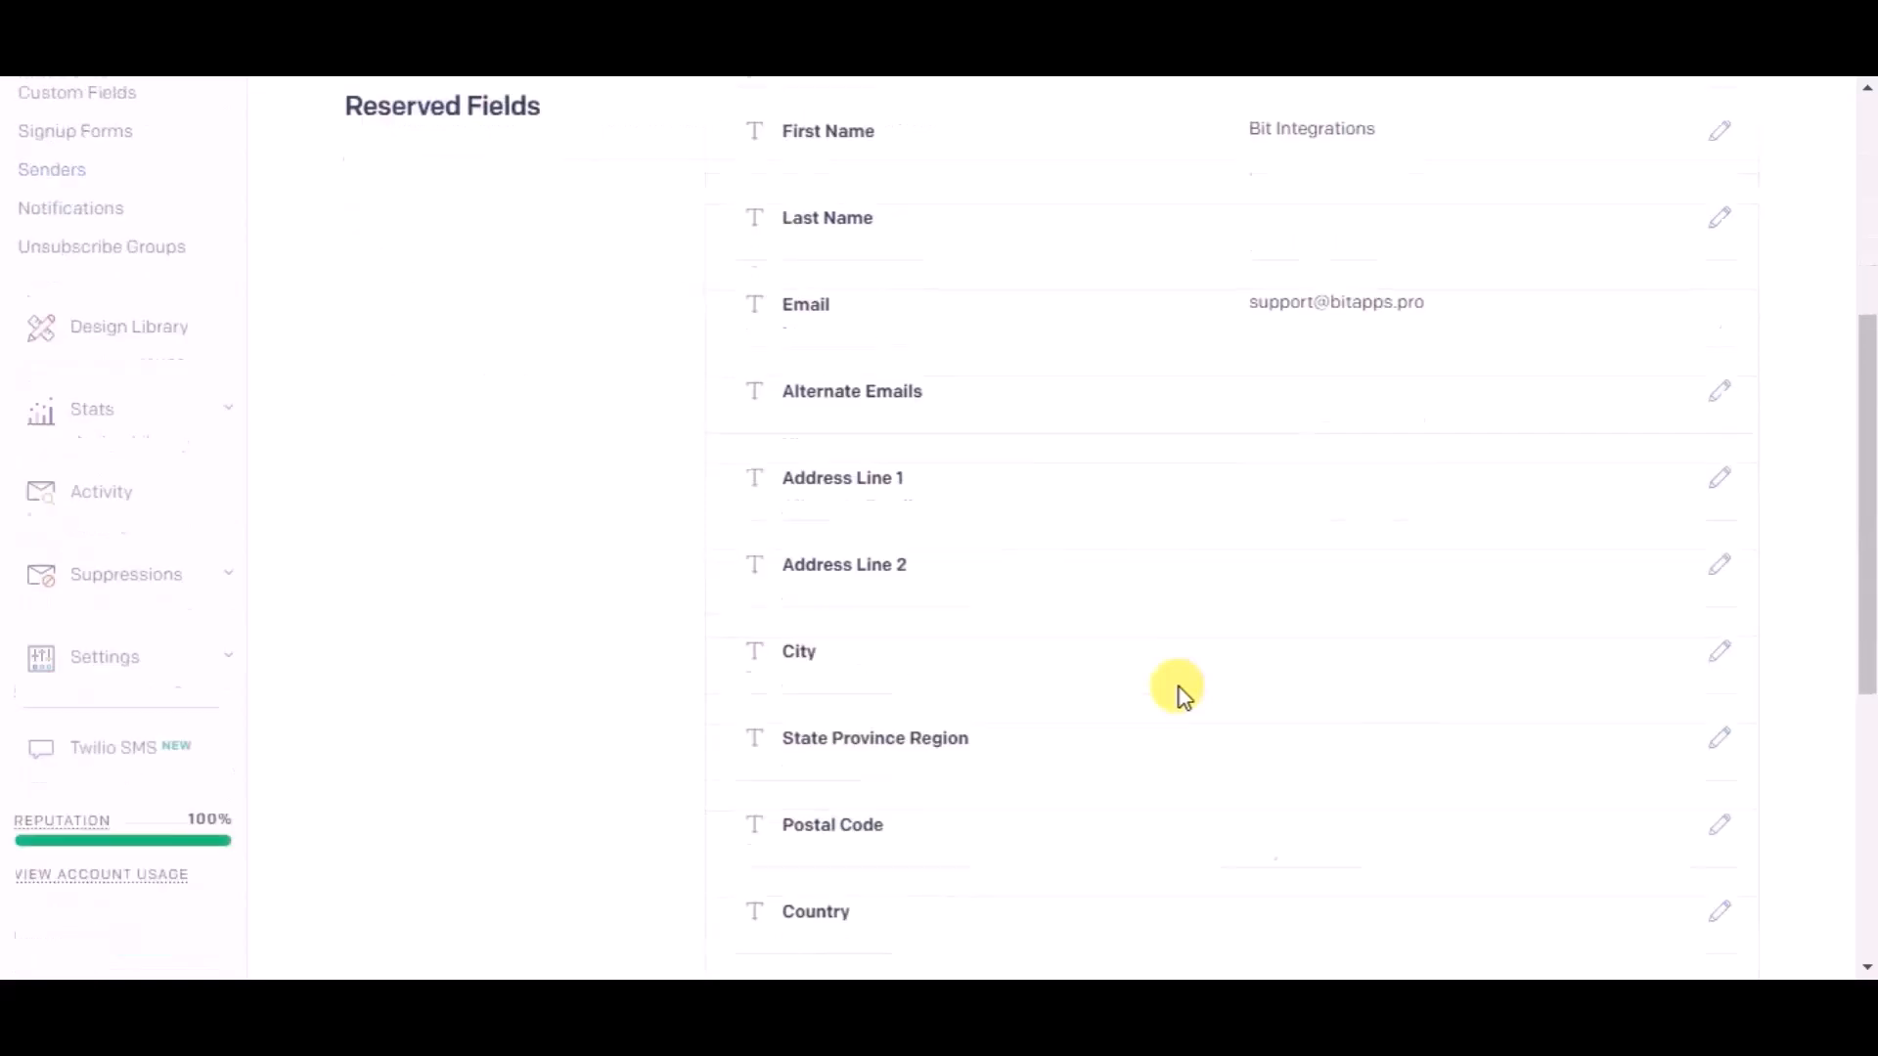